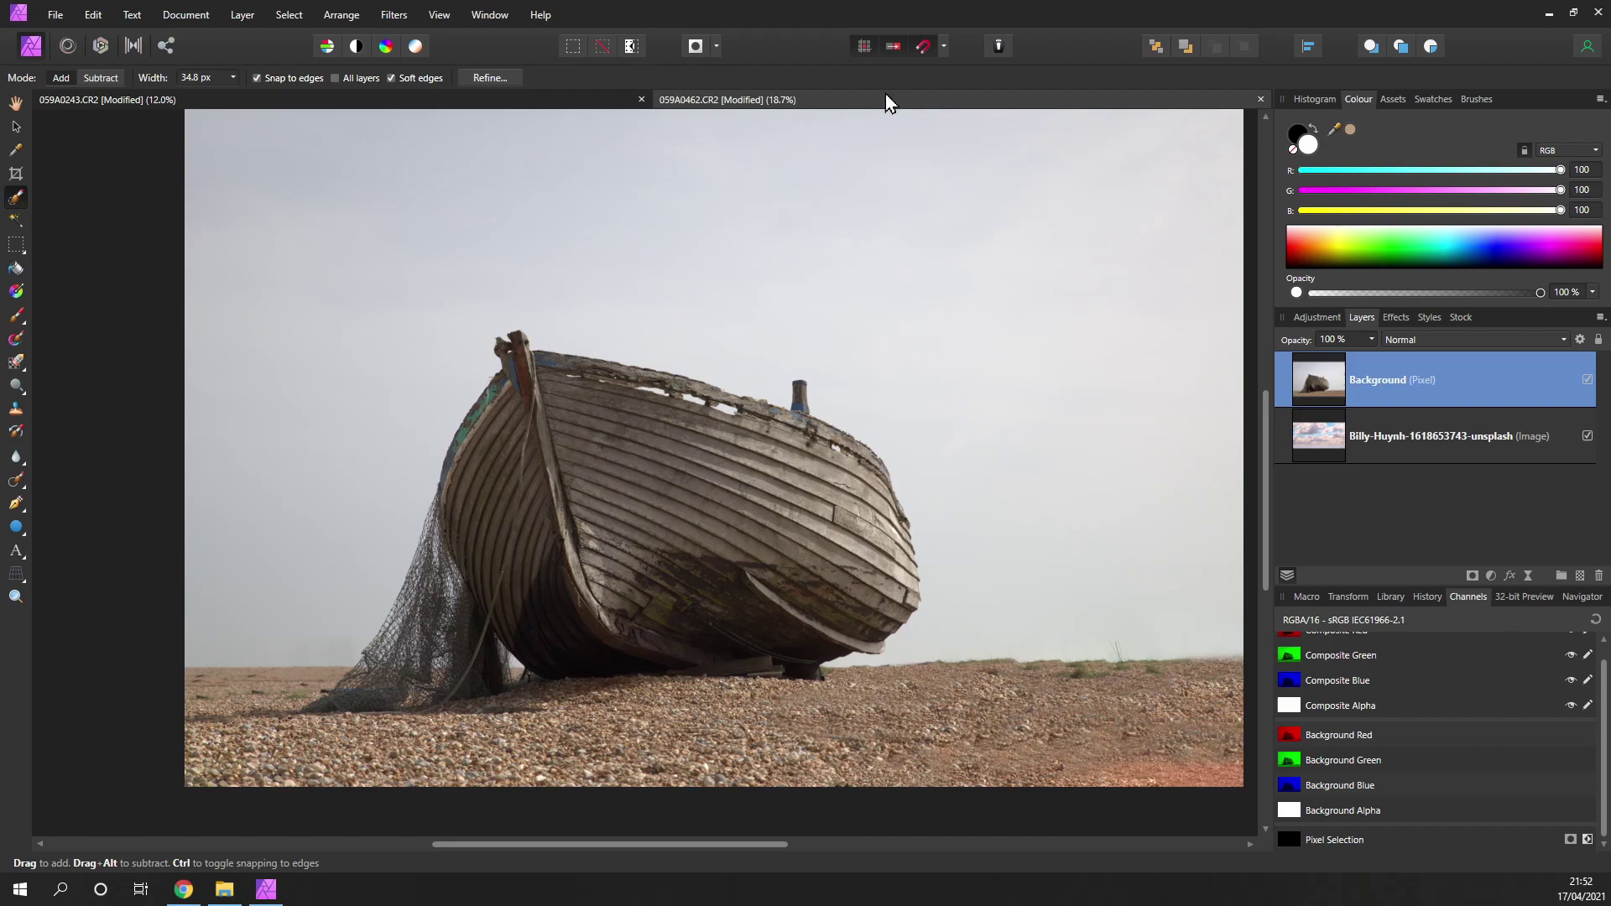
Step: Select the boat hull and the shingle beach with the Selection Brush at 246 px width, leaving out the sky
scroll(489, 503, "up", 5)
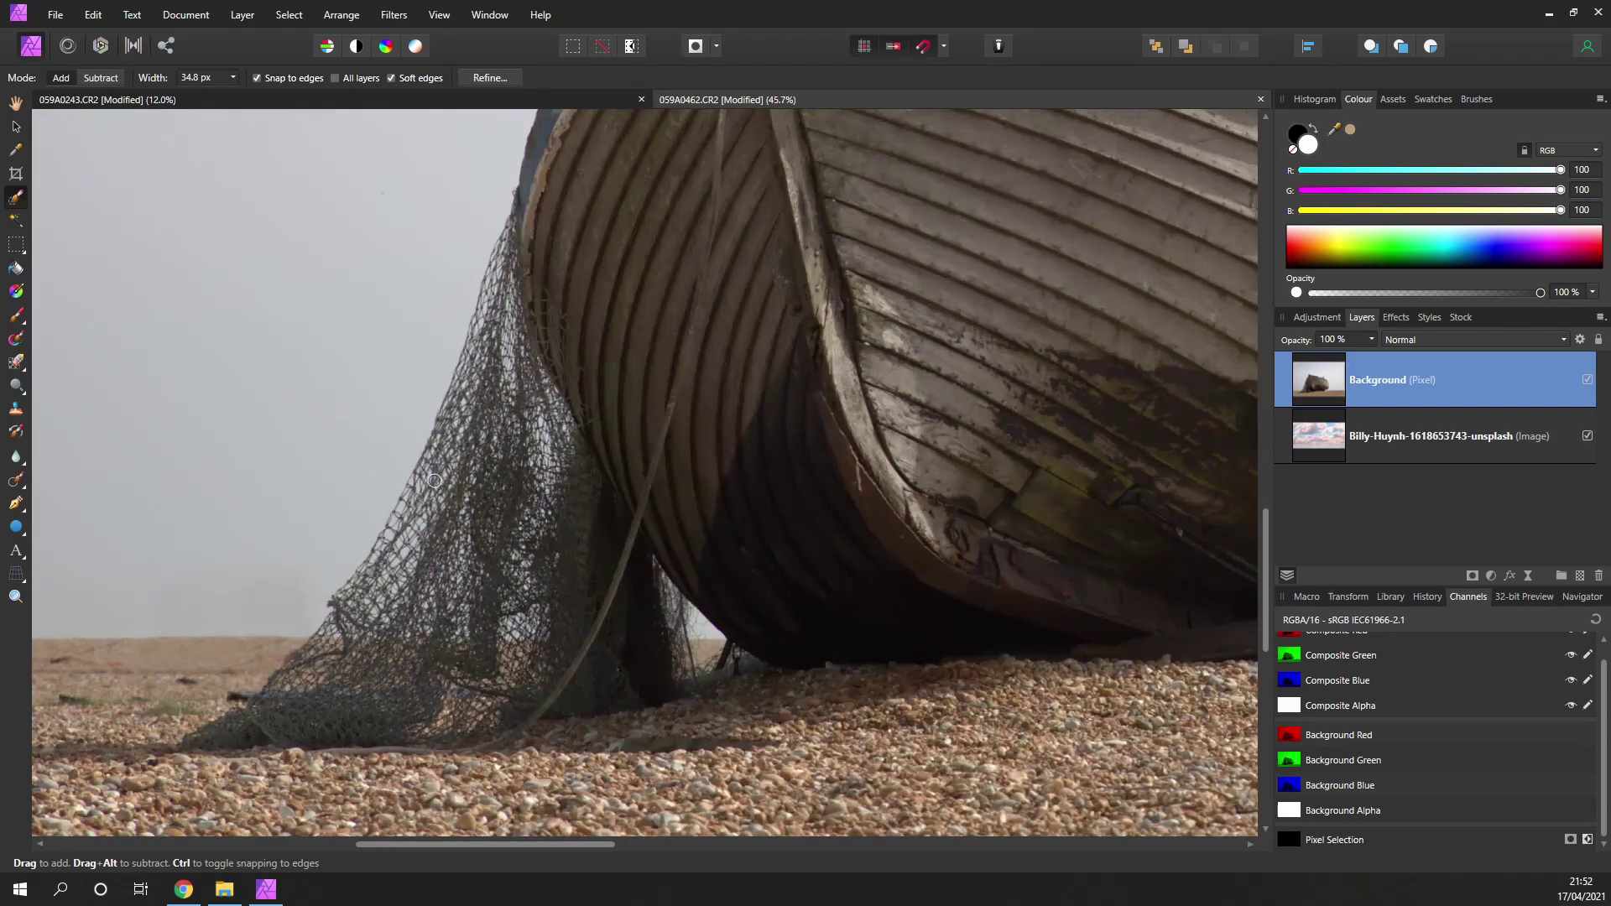
scroll(492, 436, "down", 4)
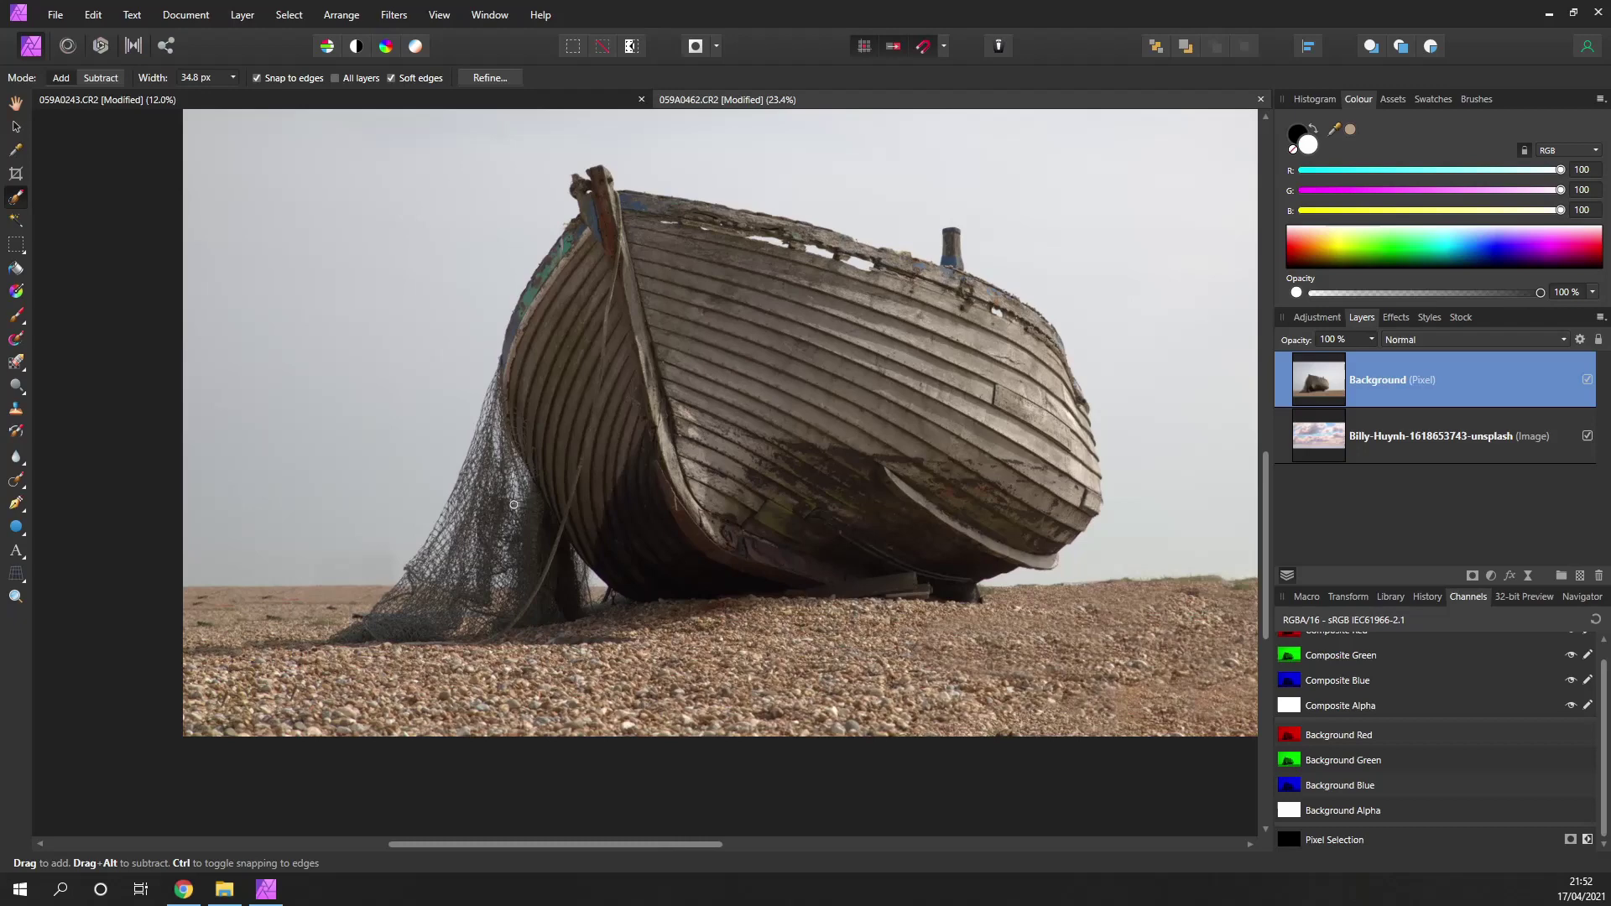
scroll(501, 516, "down", 1)
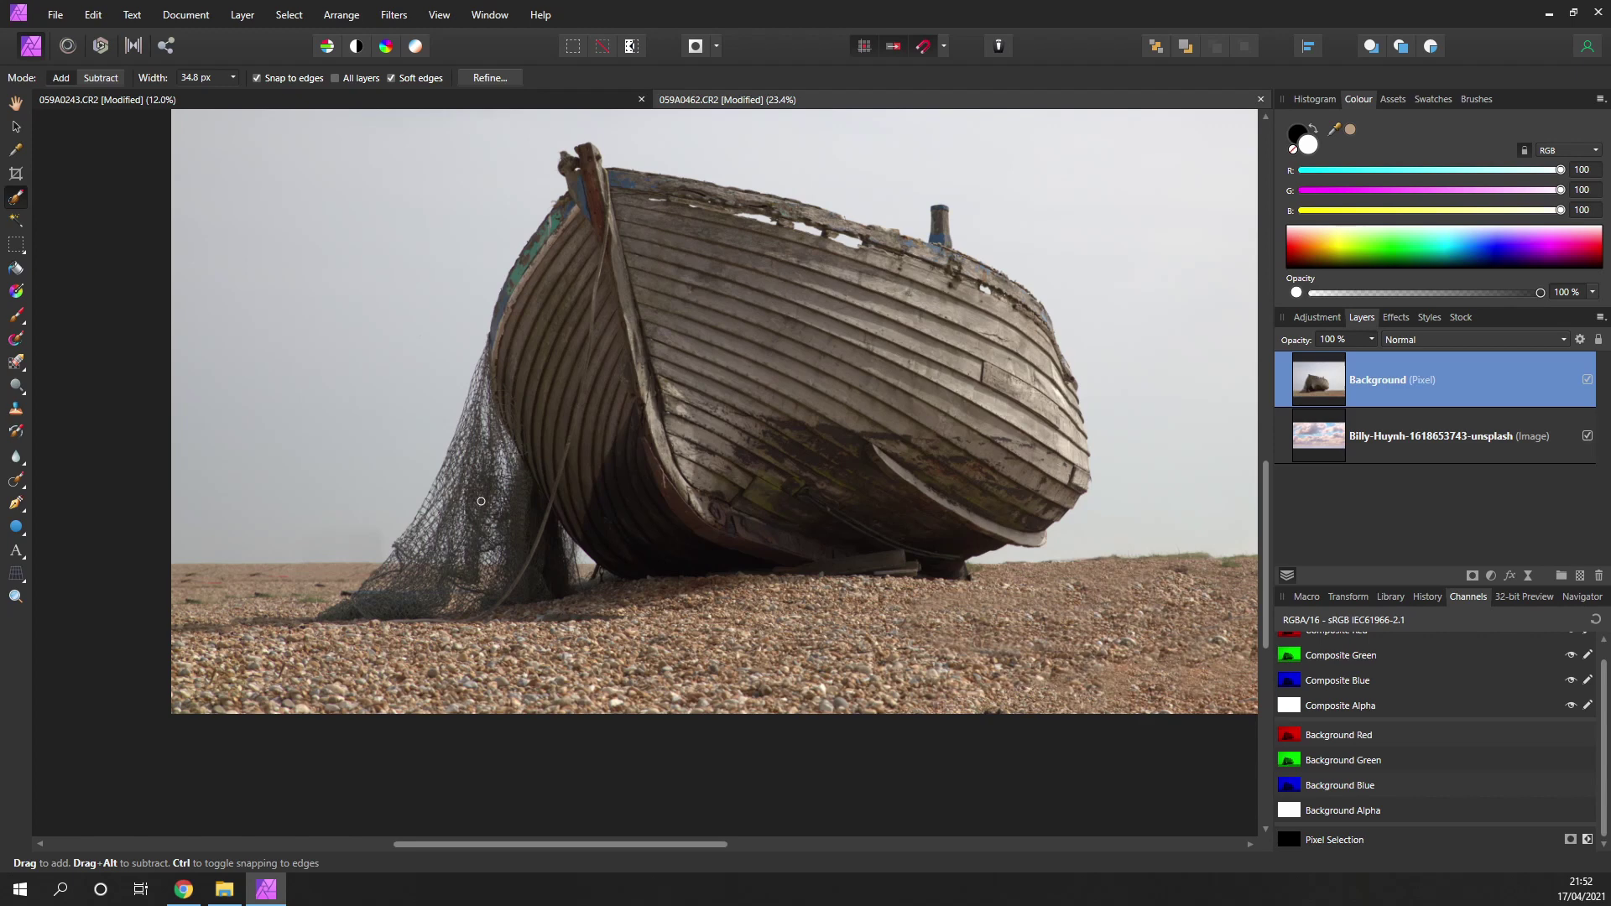
scroll(320, 446, "down", 1)
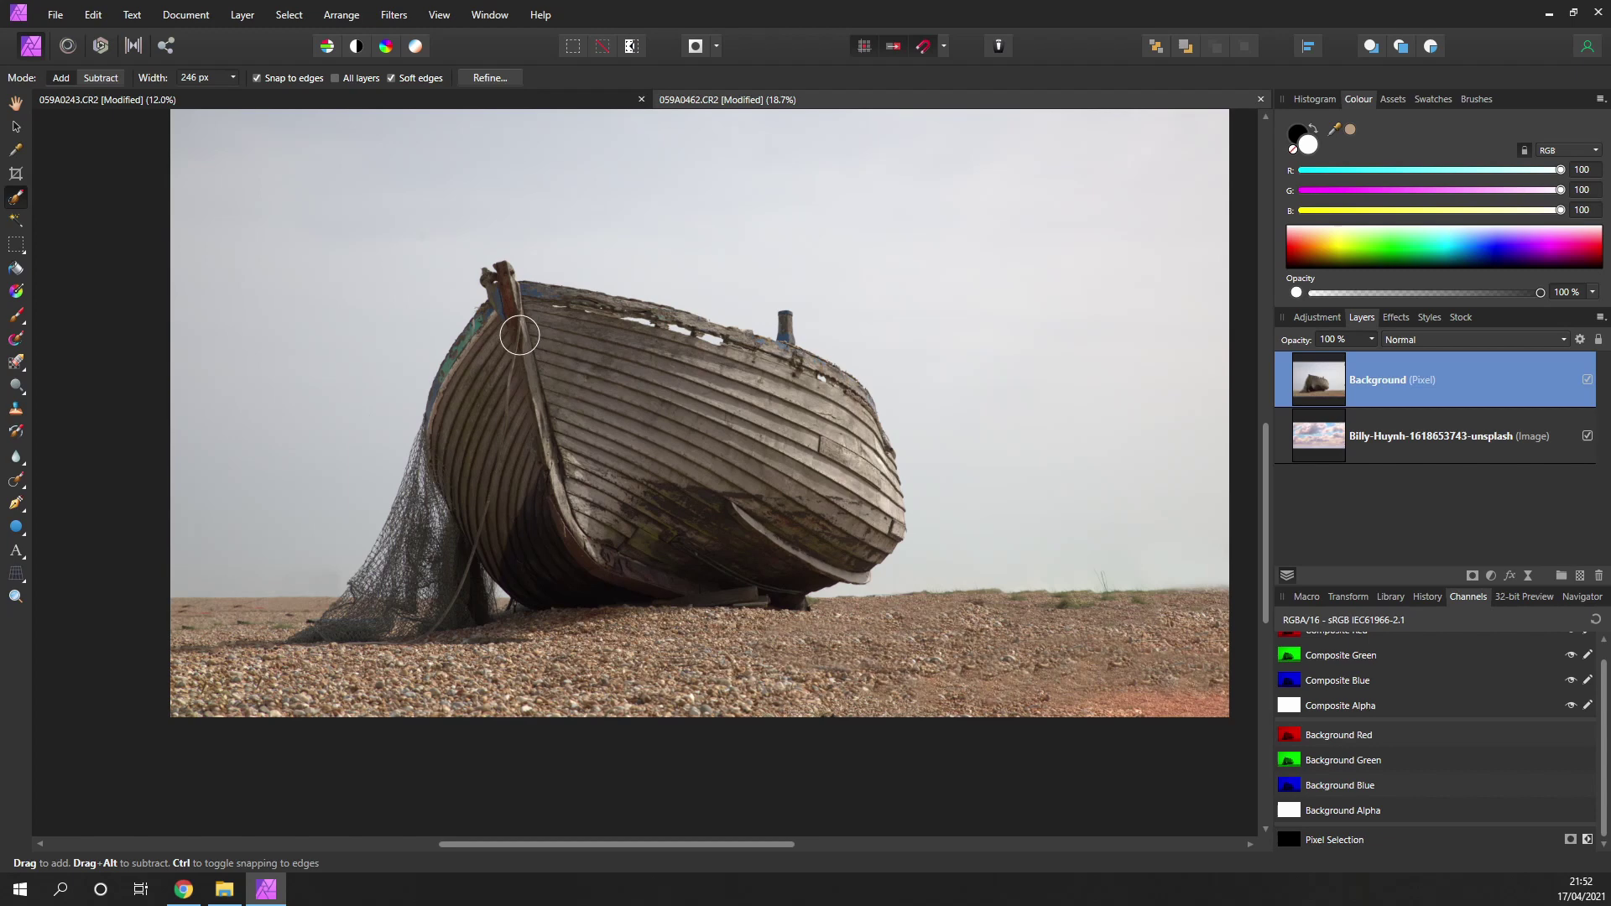
mouse_move(695, 366)
left_mouse_down()
mouse_move(815, 420)
mouse_move(846, 529)
mouse_move(711, 583)
mouse_move(648, 549)
mouse_move(609, 431)
mouse_move(500, 370)
mouse_move(466, 509)
mouse_move(399, 607)
mouse_move(404, 626)
mouse_move(211, 698)
mouse_move(151, 651)
mouse_move(166, 626)
mouse_move(290, 633)
mouse_move(291, 669)
mouse_move(332, 694)
mouse_move(547, 725)
mouse_move(1244, 694)
mouse_move(1219, 653)
mouse_move(1053, 626)
mouse_move(642, 632)
mouse_move(624, 668)
mouse_move(735, 680)
mouse_move(758, 476)
left_mouse_up()
mouse_move(886, 440)
left_mouse_down()
mouse_move(620, 482)
mouse_move(588, 550)
mouse_move(597, 670)
left_mouse_up()
scroll(621, 481, "up", 4)
left_click_drag(263, 414, 962, 698)
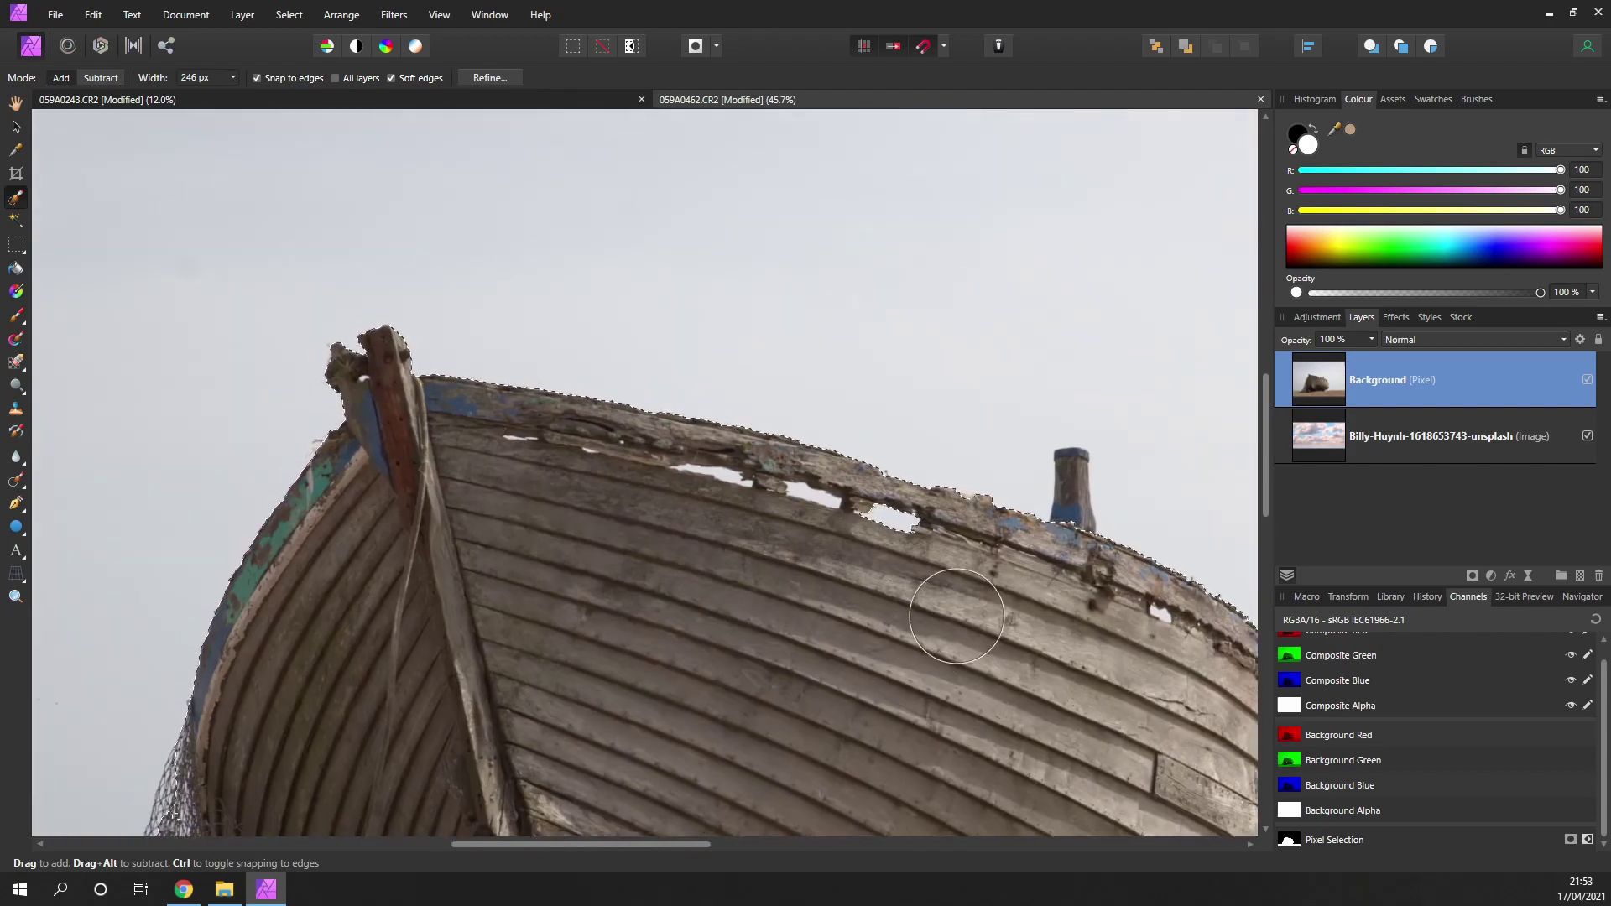
Step: Reduce the brush width to 41.2 px and add the wooden post above the boat's rail to the selection
left_click_drag(1054, 611, 900, 544)
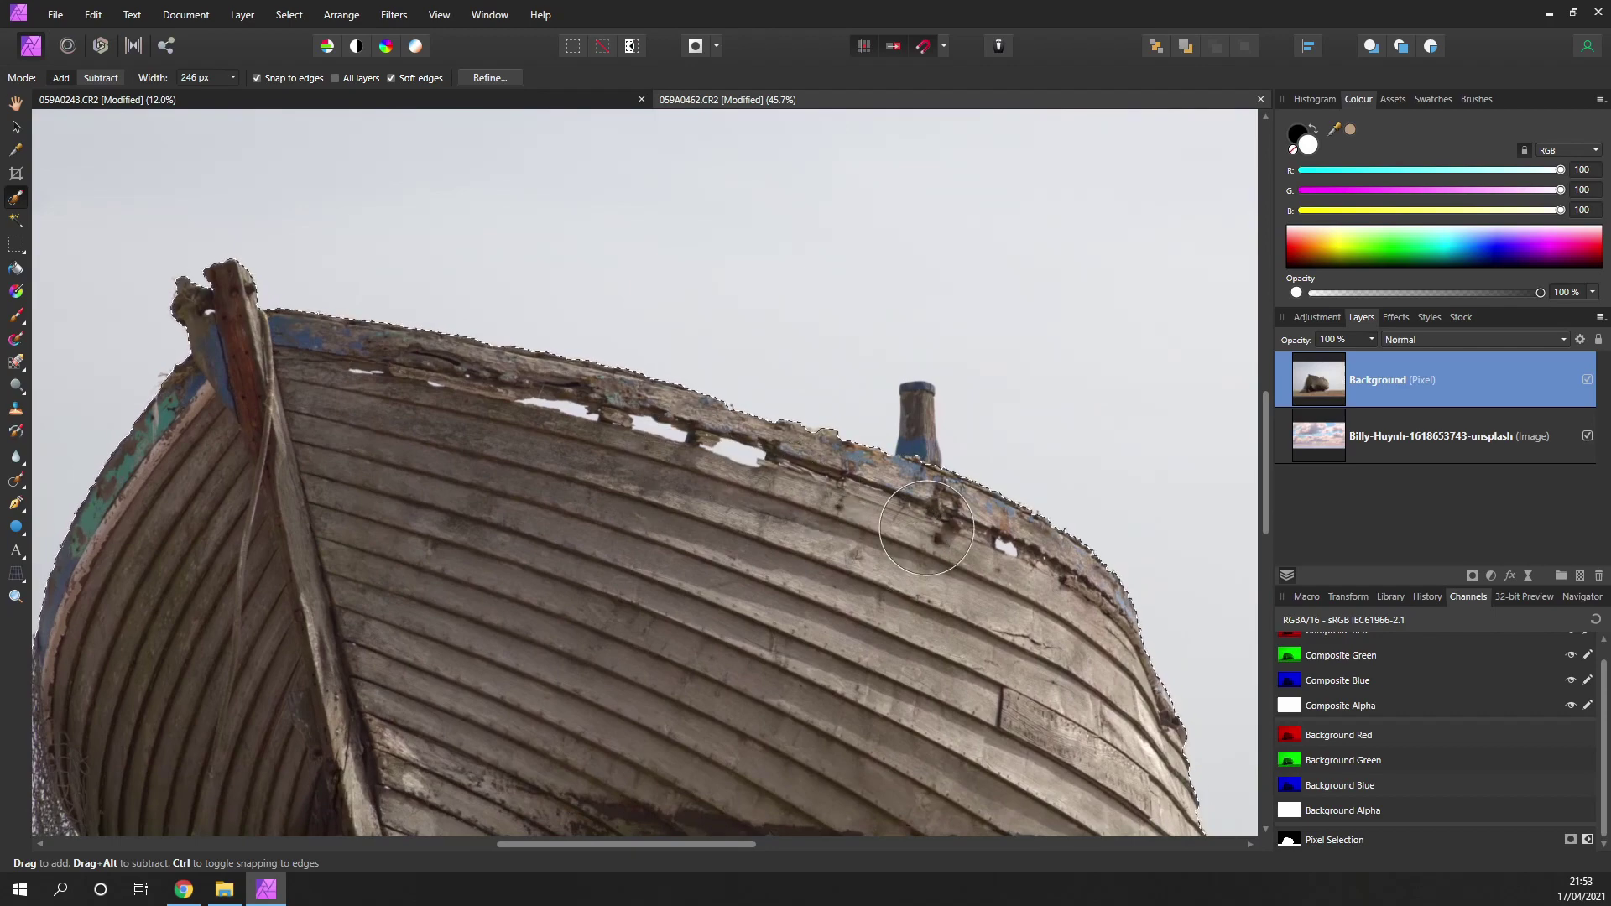
scroll(919, 500, "up", 3)
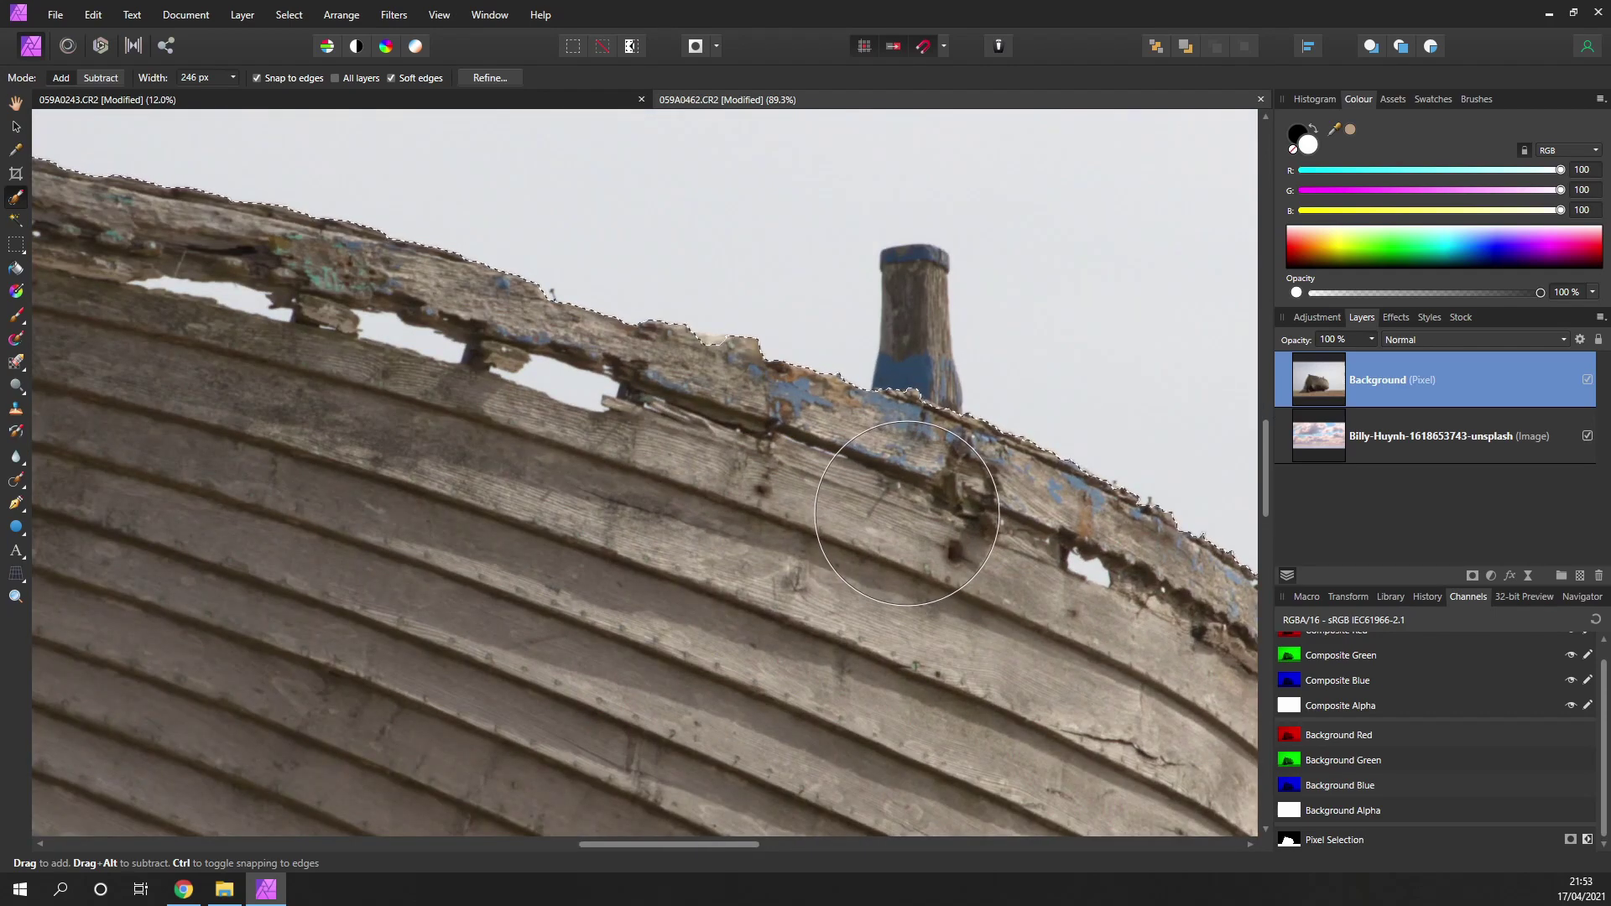
key("bracketleft")
key("bracketleft")
key("bracketleft")
key("bracketleft")
key("bracketleft")
key("bracketleft")
key("bracketleft")
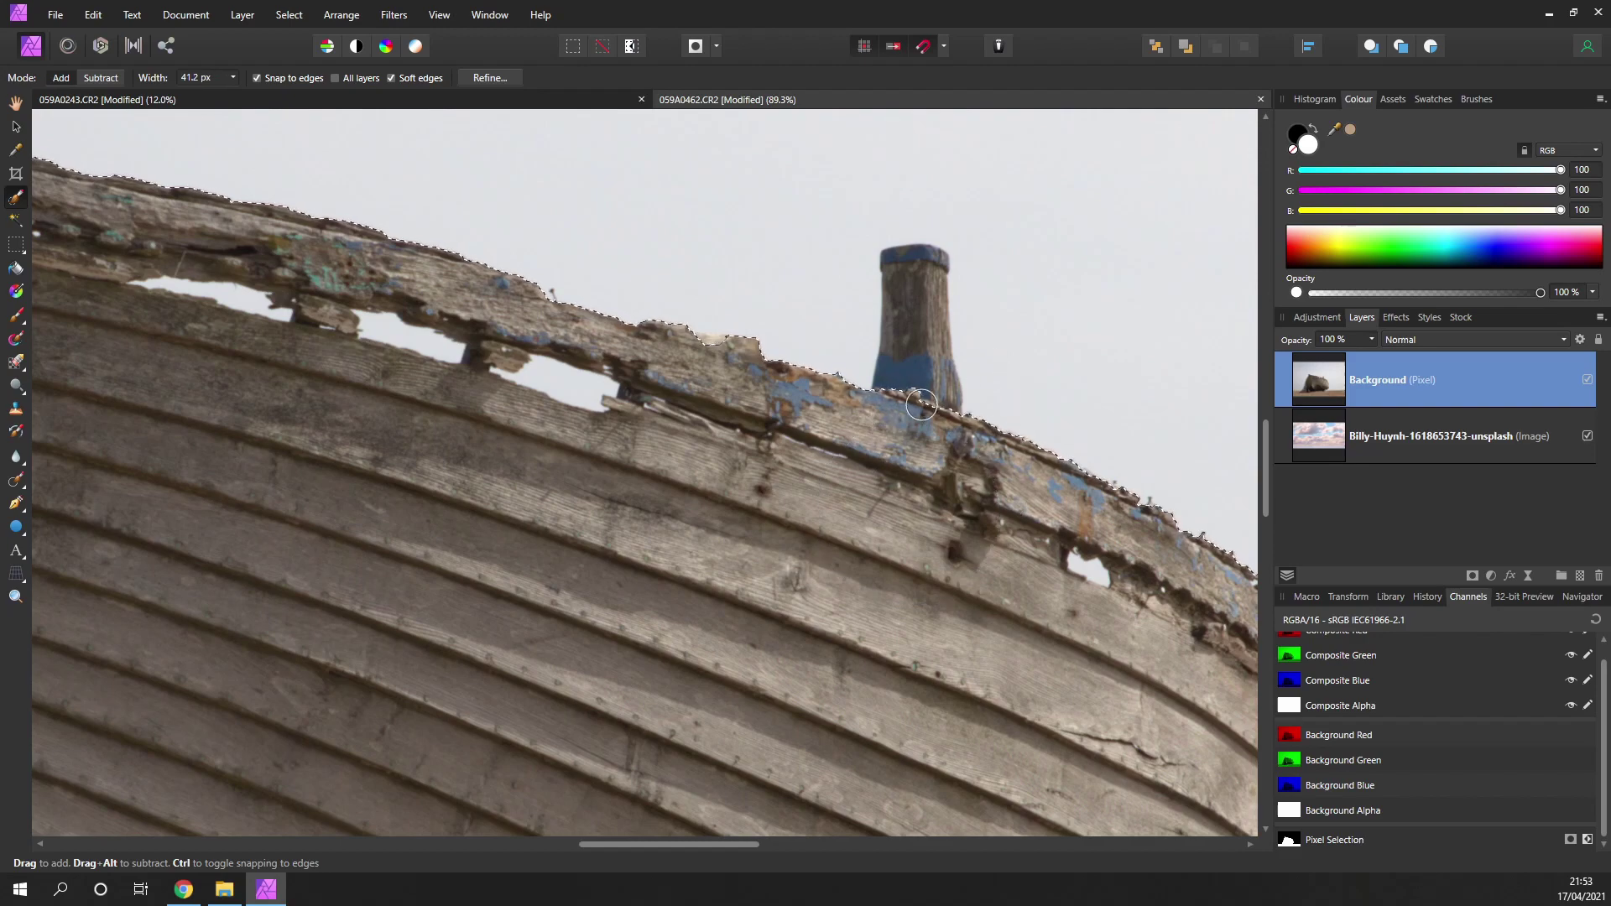
left_click_drag(931, 394, 913, 349)
mouse_move(938, 453)
left_mouse_down()
mouse_move(782, 390)
mouse_move(618, 365)
left_mouse_up()
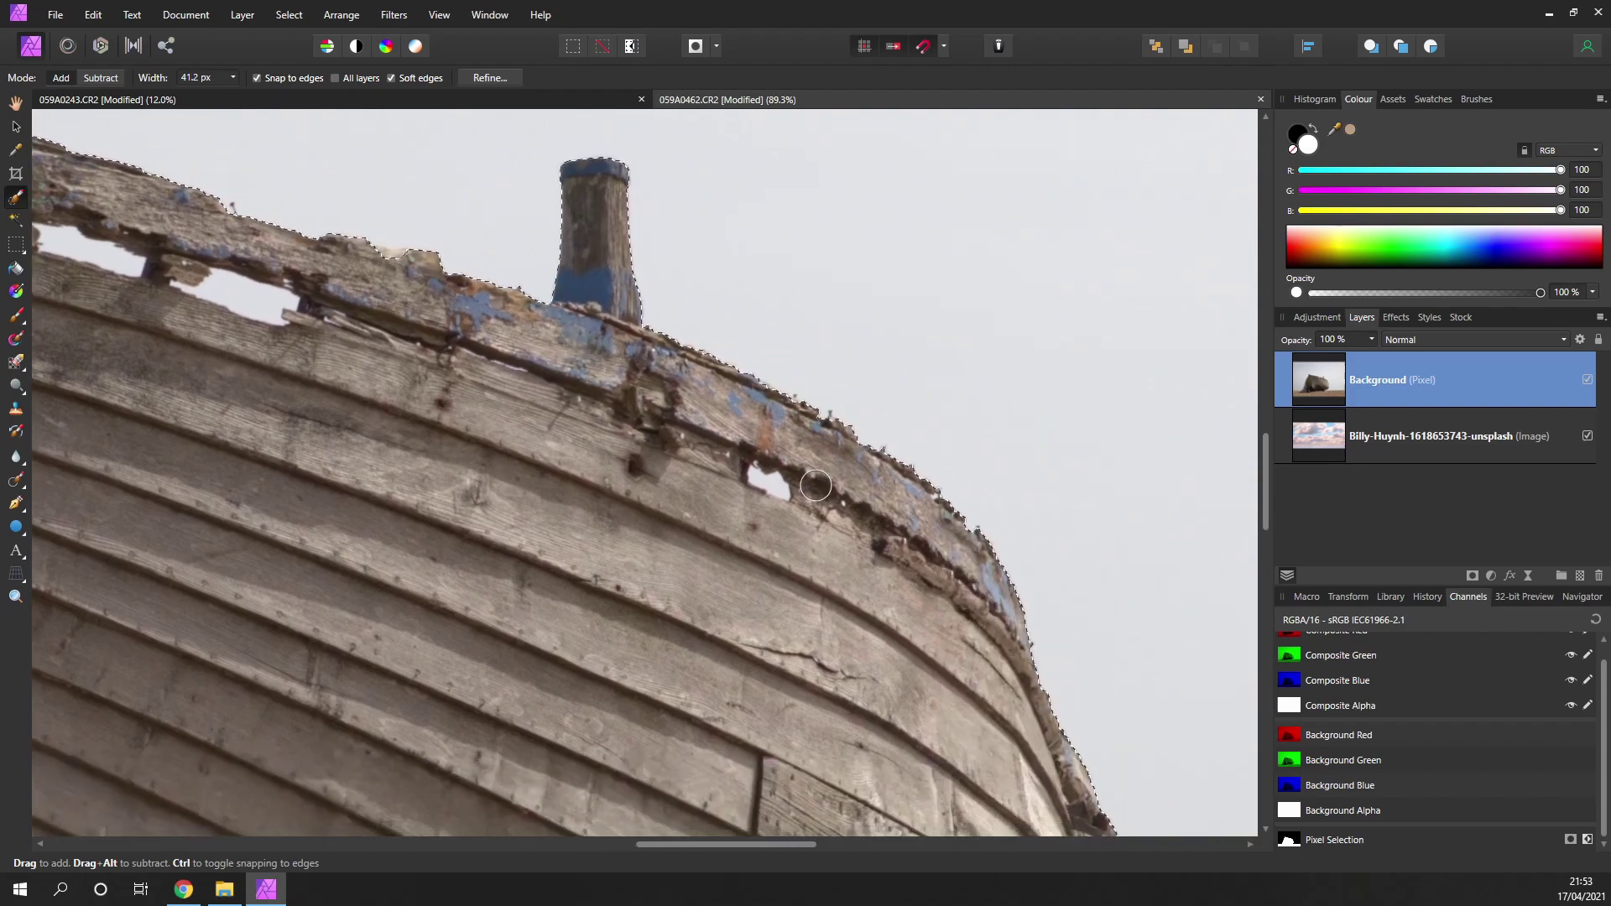
Step: Subtract the small sky hole below the rail, past the post, using an 18.3 px brush
left_click_drag(952, 620, 1066, 585)
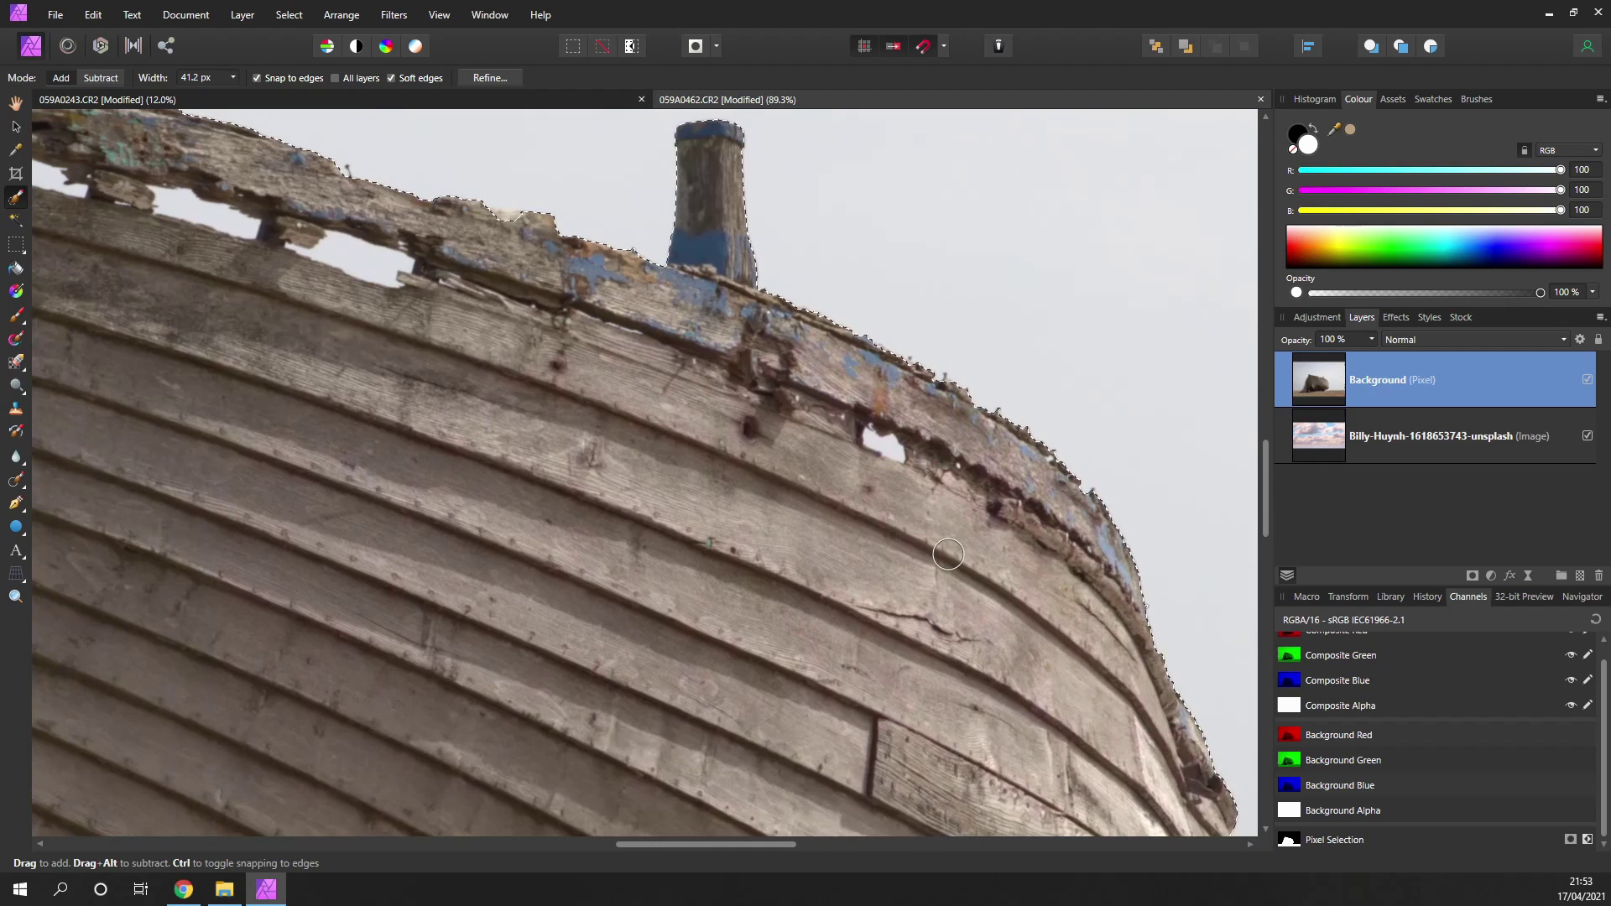
key("alt")
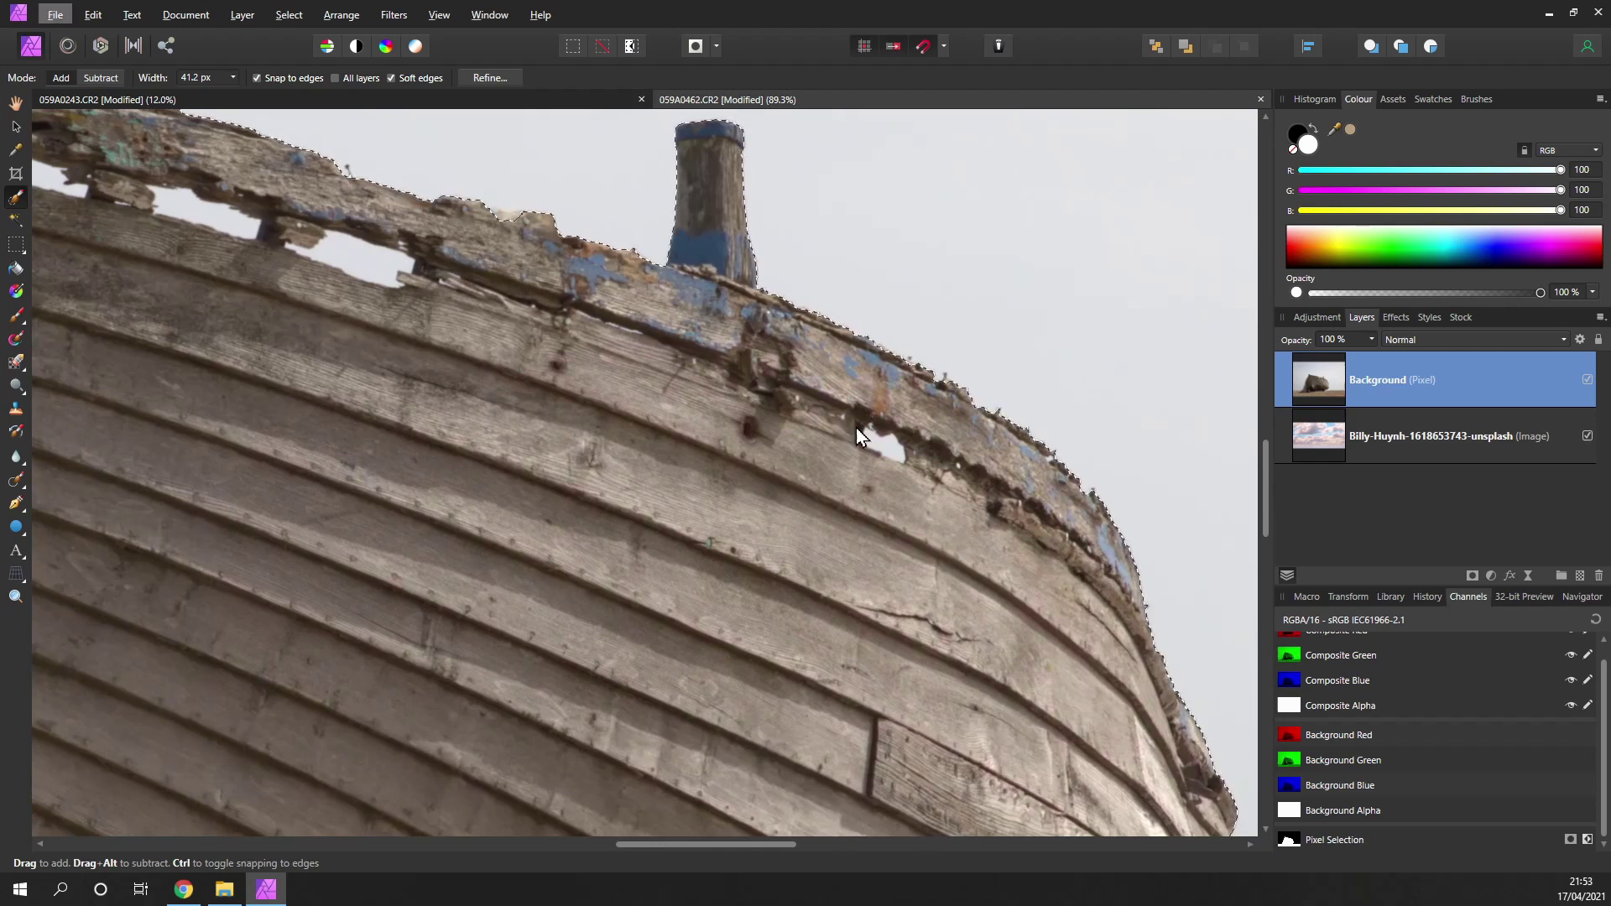
key("alt")
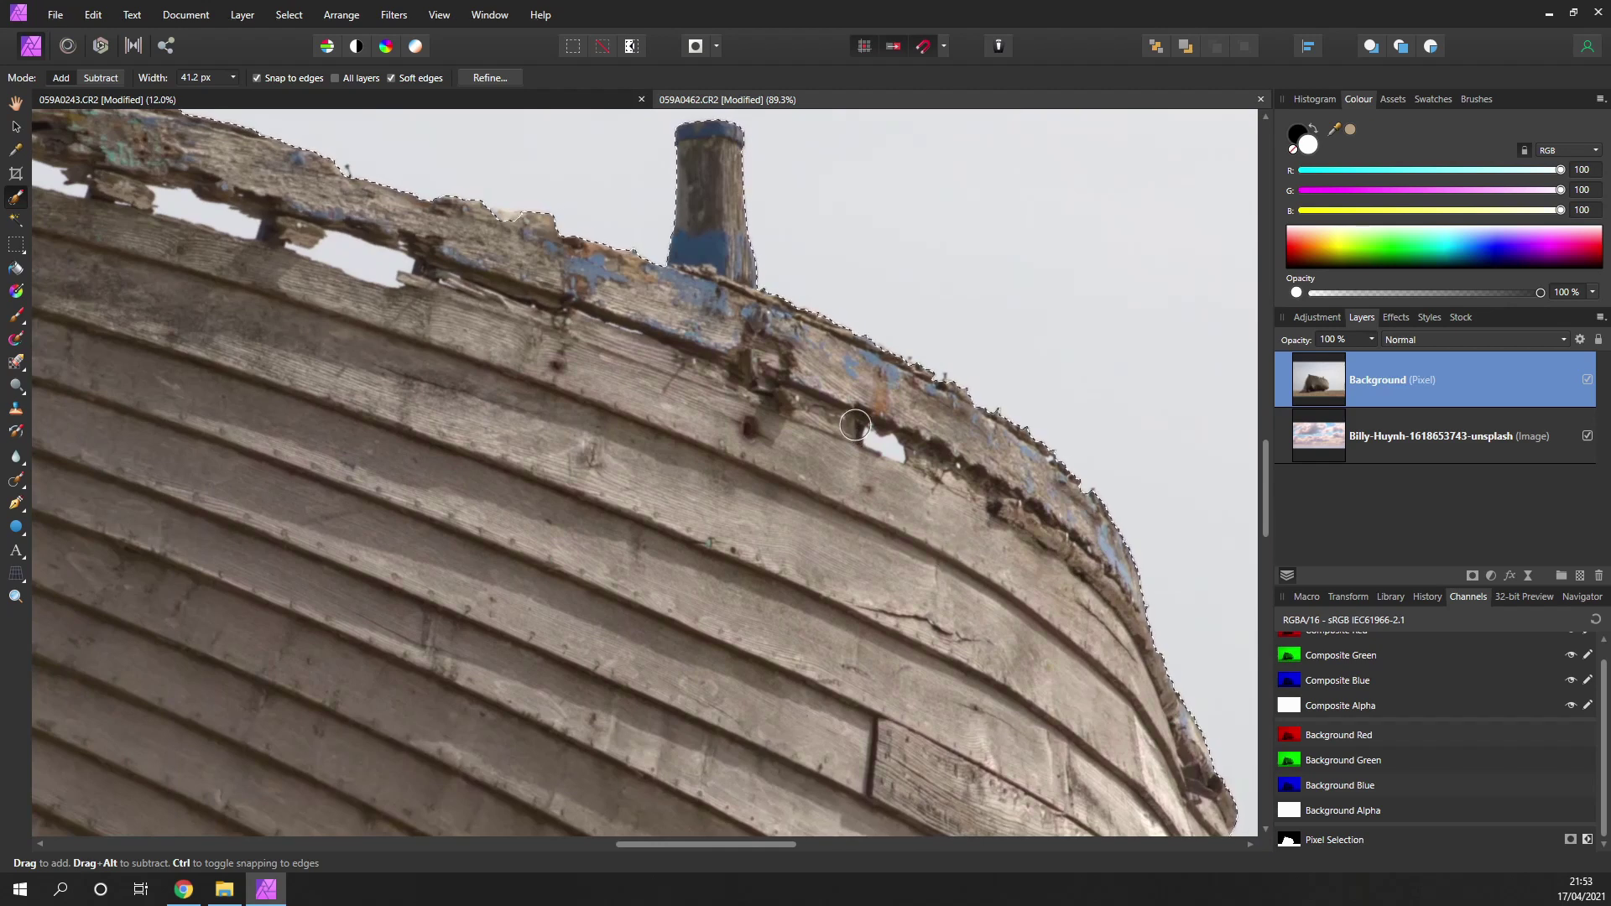
key("[")
key("[")
left_click(884, 448, "alt")
Step: Subtract the sky showing through the two larger gaps under the boat's rail from the selection
left_click_drag(492, 352, 812, 566)
scroll(812, 566, "up", 3)
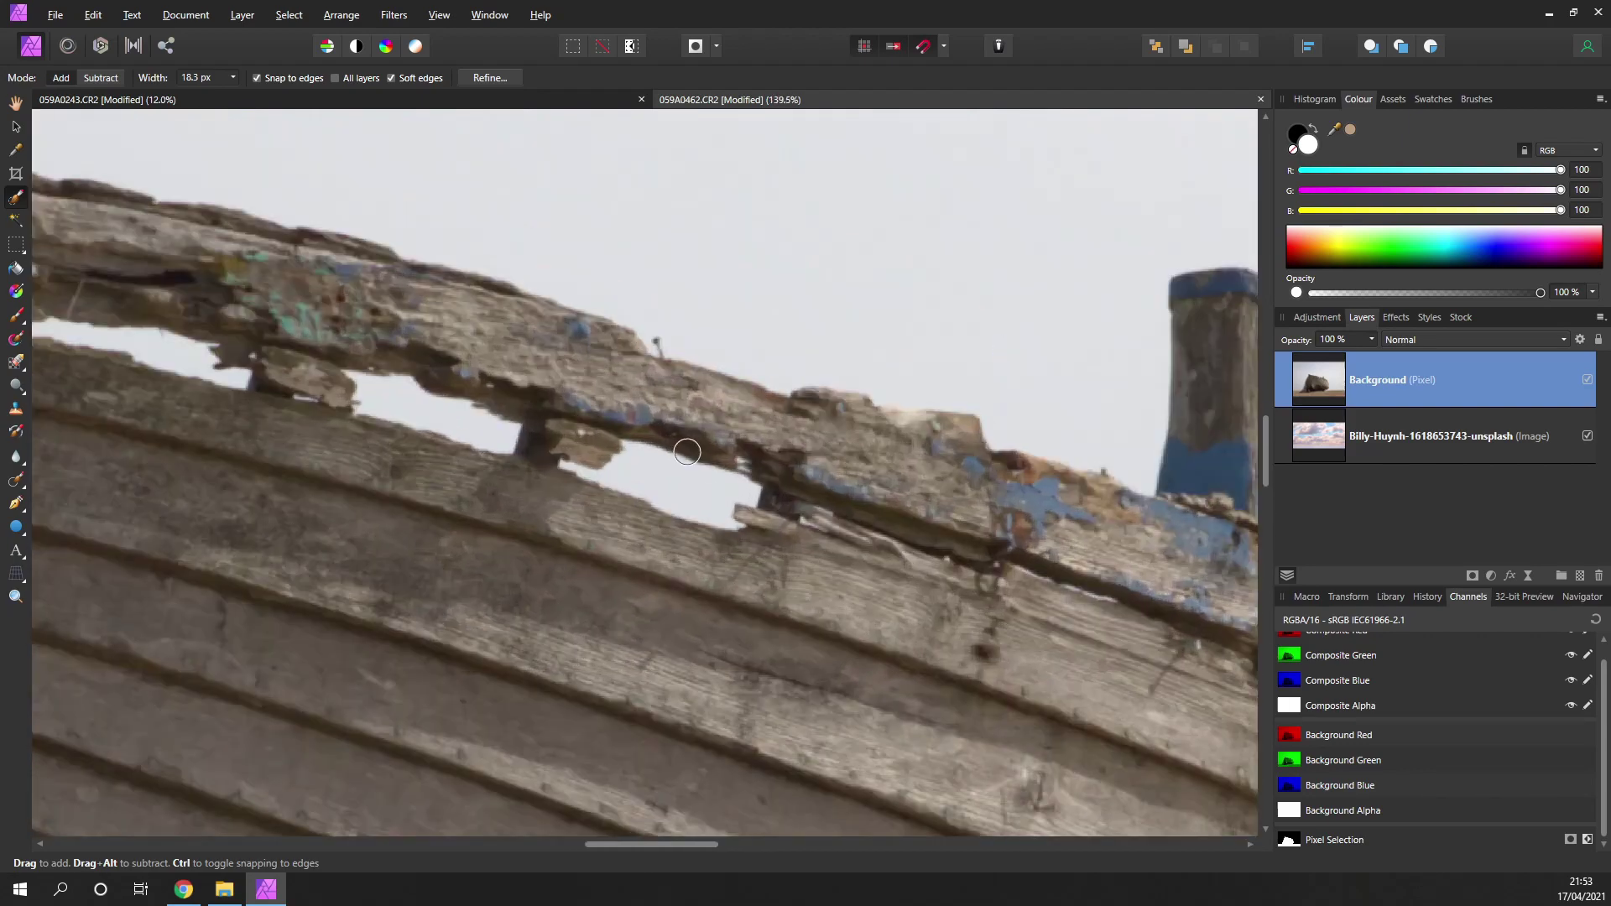
mouse_move(694, 503)
left_mouse_down()
mouse_move(648, 488)
mouse_move(758, 500)
mouse_move(635, 463)
mouse_move(576, 481)
mouse_move(666, 491)
mouse_move(534, 489)
mouse_move(243, 283)
mouse_move(495, 446)
left_mouse_up()
Step: With a 6.9 px brush, subtract the leftover sky sliver beside the gap and the long tapered gap nearer the bow
scroll(547, 495, "up", 3)
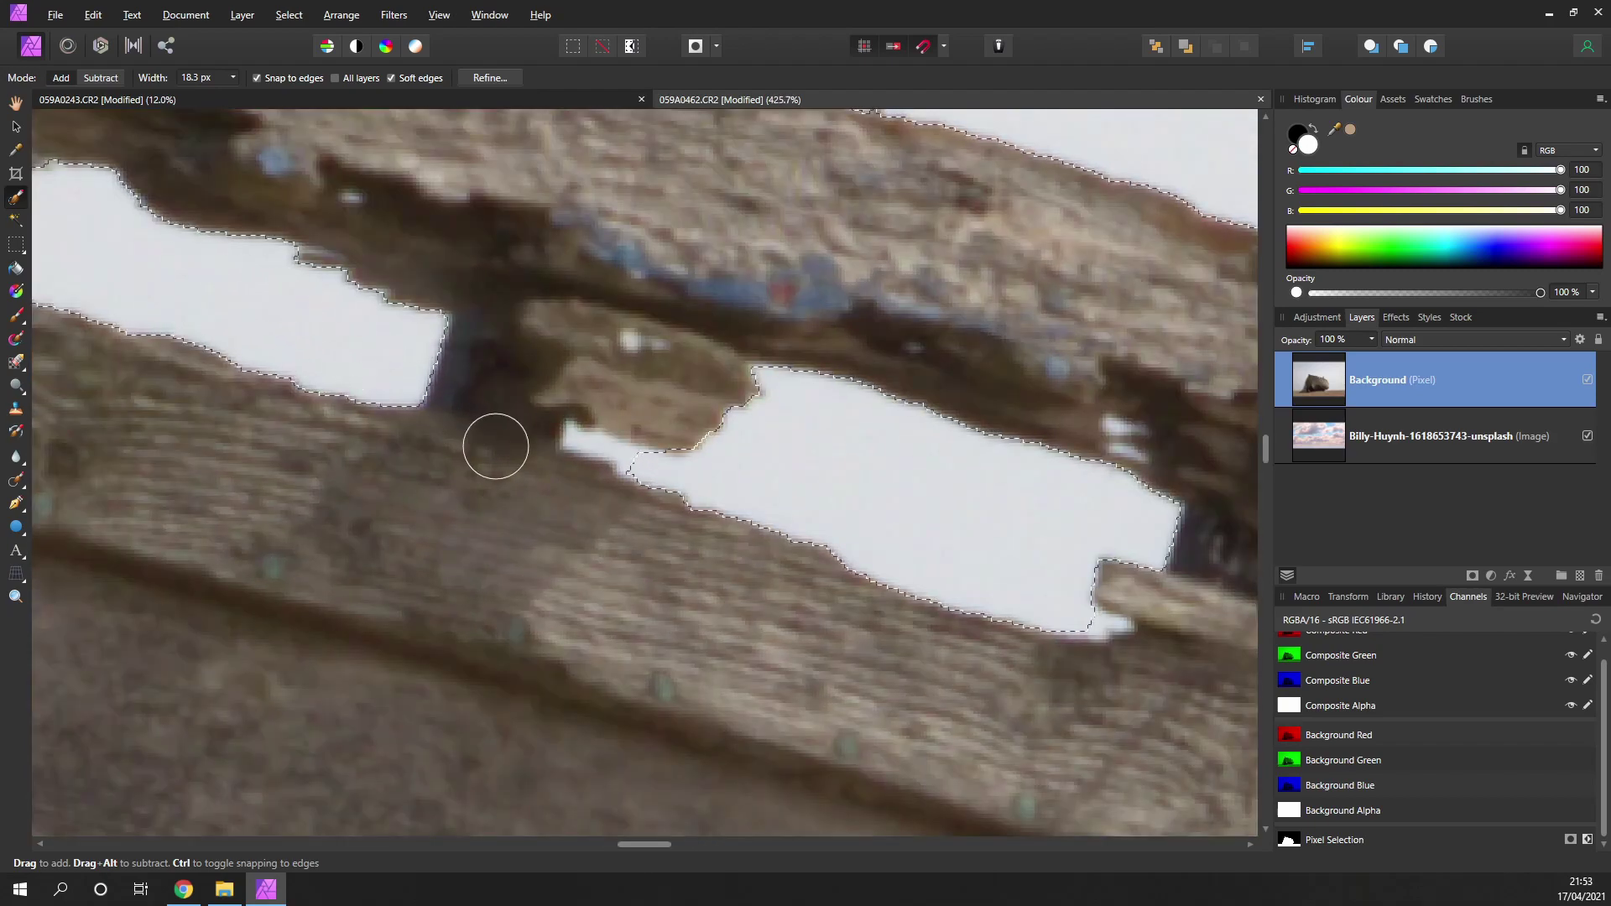
key("bracketleft")
key("bracketleft")
key("bracketleft")
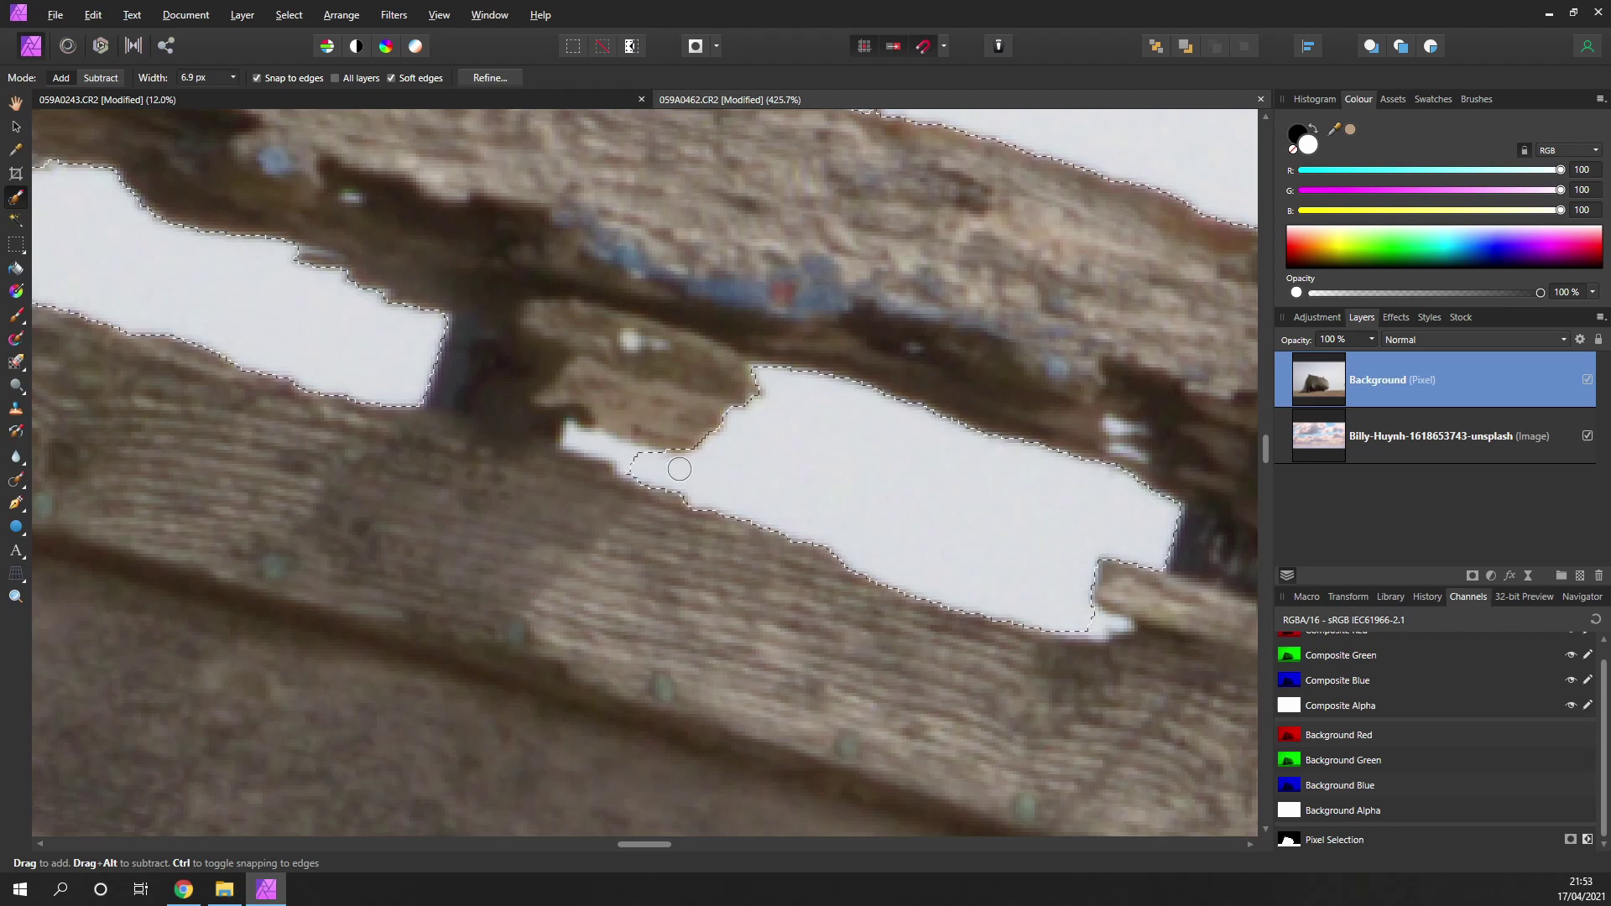
mouse_move(678, 468)
left_mouse_down()
mouse_move(577, 441)
mouse_move(611, 477)
left_mouse_up()
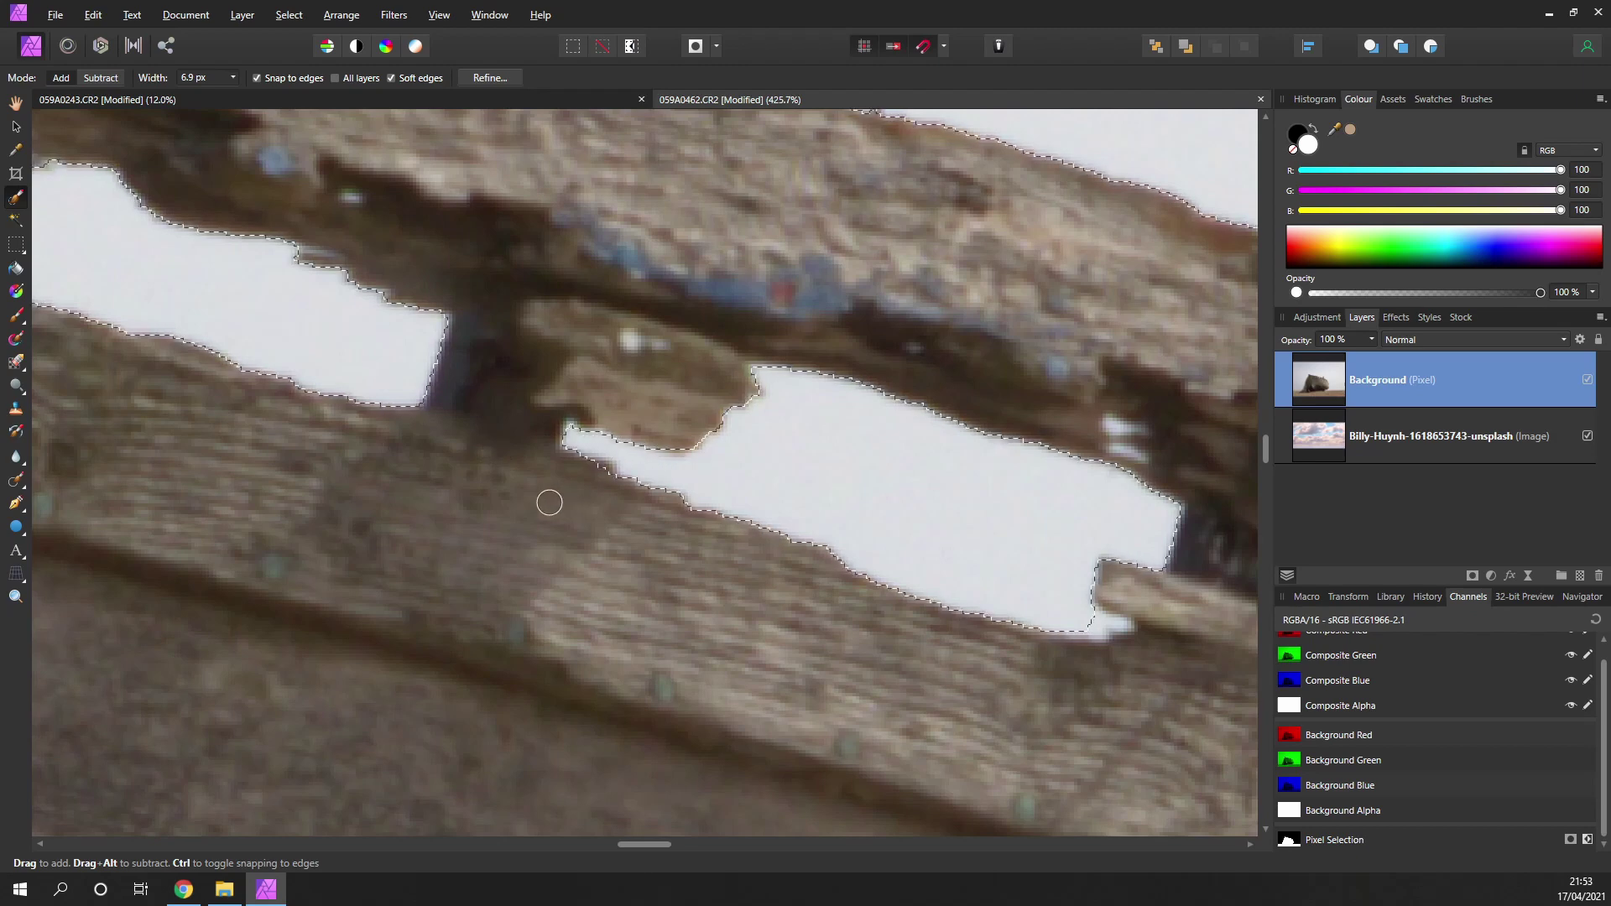
scroll(598, 471, "down", 5)
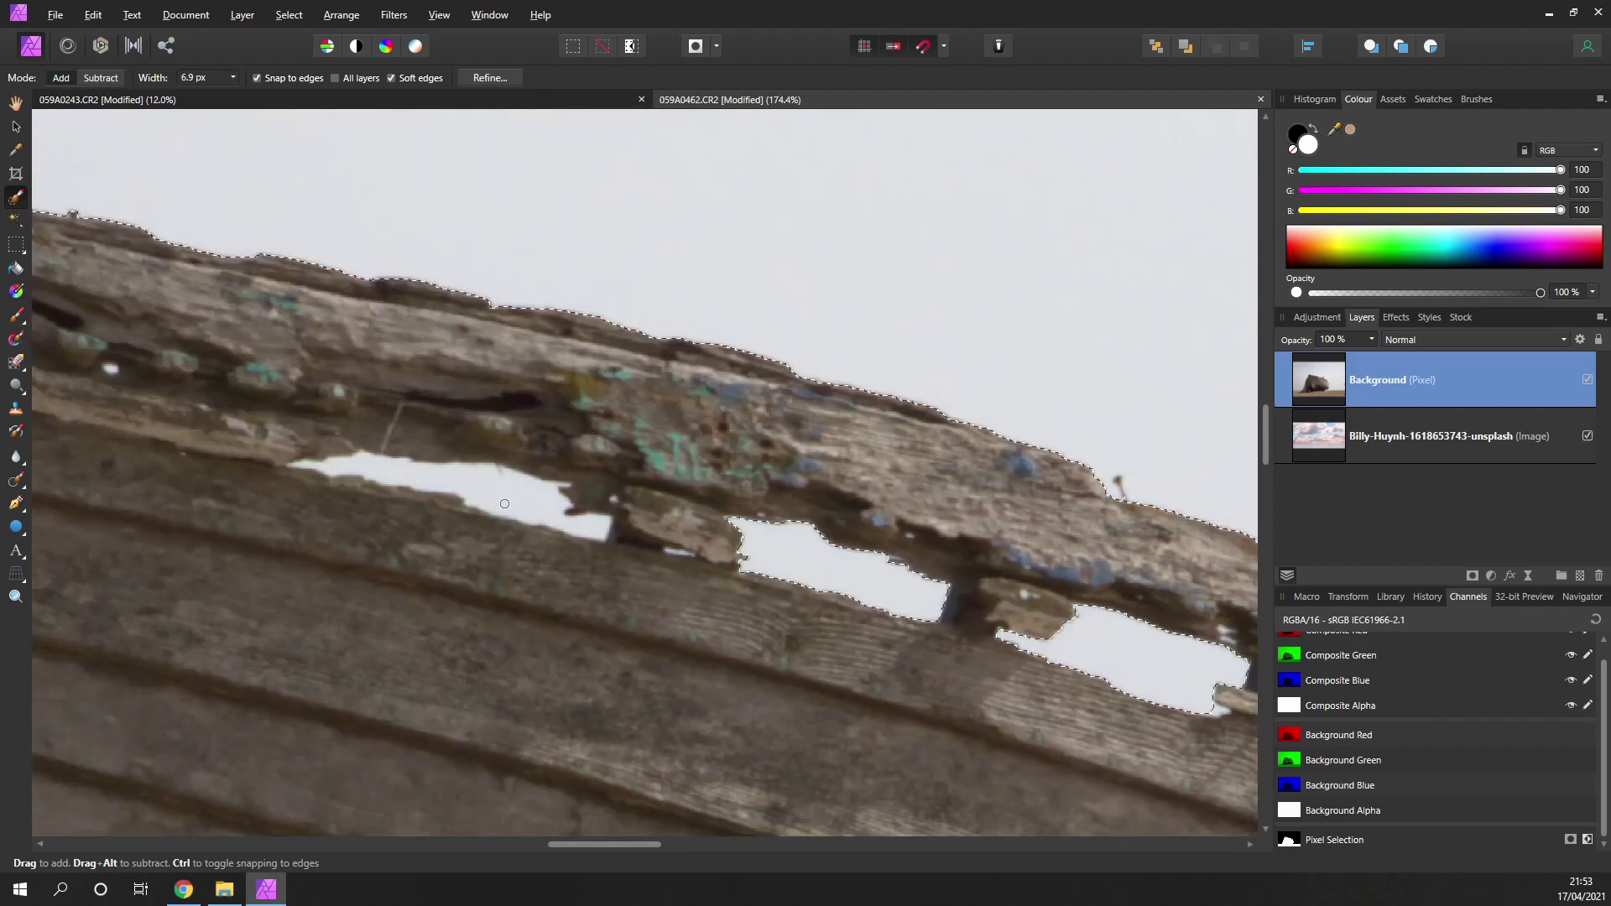
mouse_move(403, 469)
left_mouse_down()
mouse_move(591, 526)
mouse_move(571, 537)
left_mouse_up()
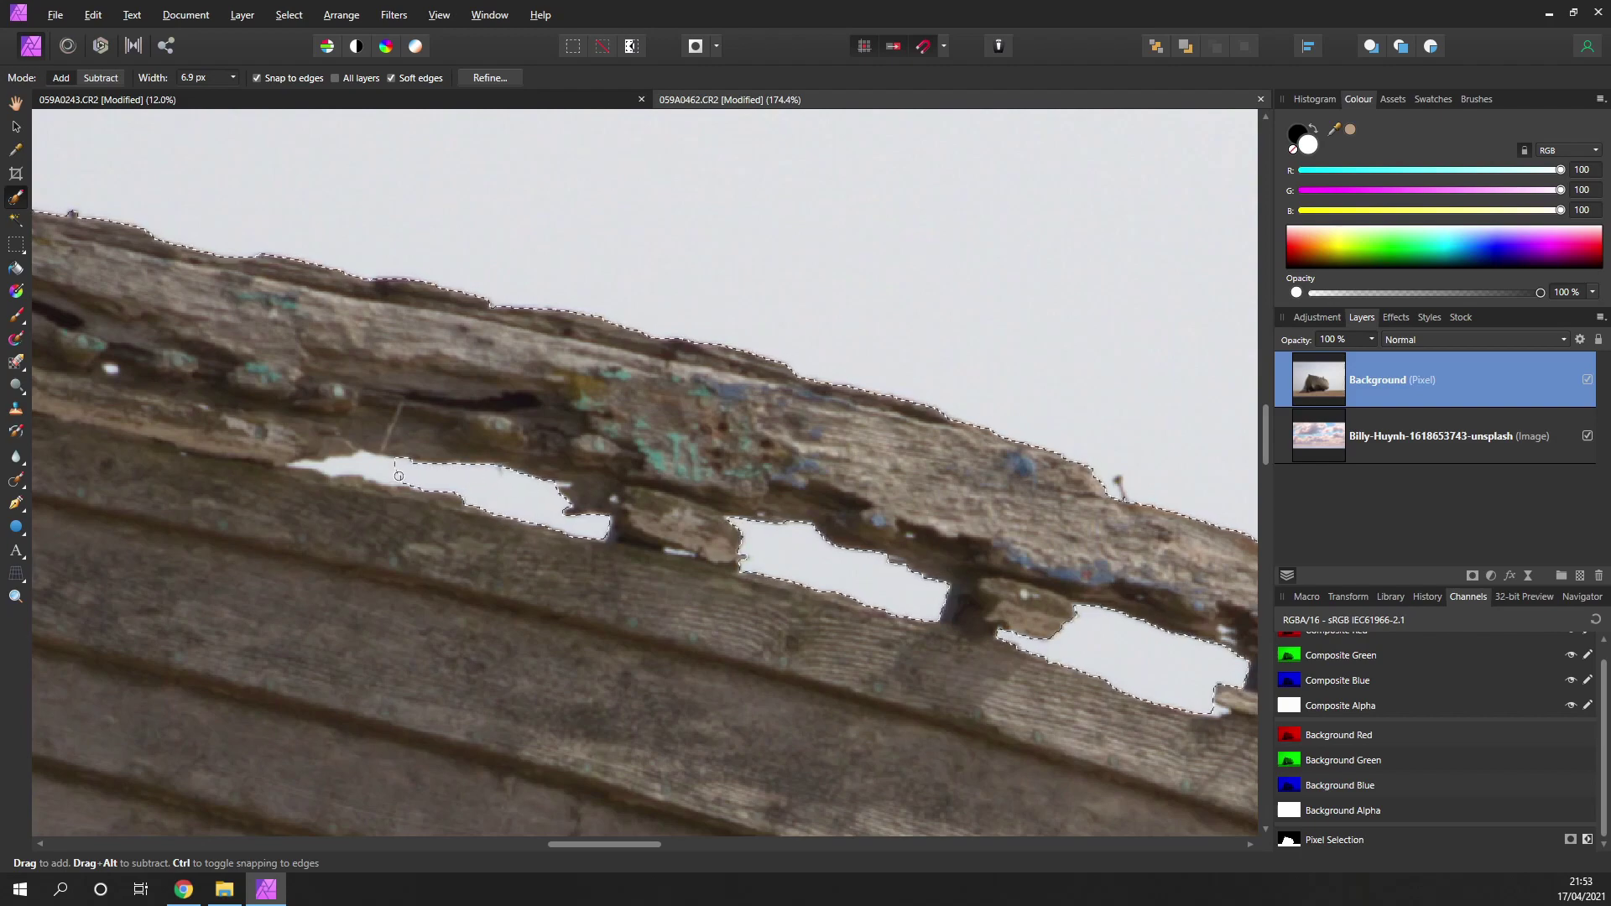
Step: Subtract the thin sky slivers between the planks near the bow, refining them with a 2.6 px brush
mouse_move(412, 474)
left_mouse_down()
mouse_move(297, 464)
mouse_move(644, 633)
mouse_move(957, 676)
left_mouse_up()
scroll(717, 633, "up", 3)
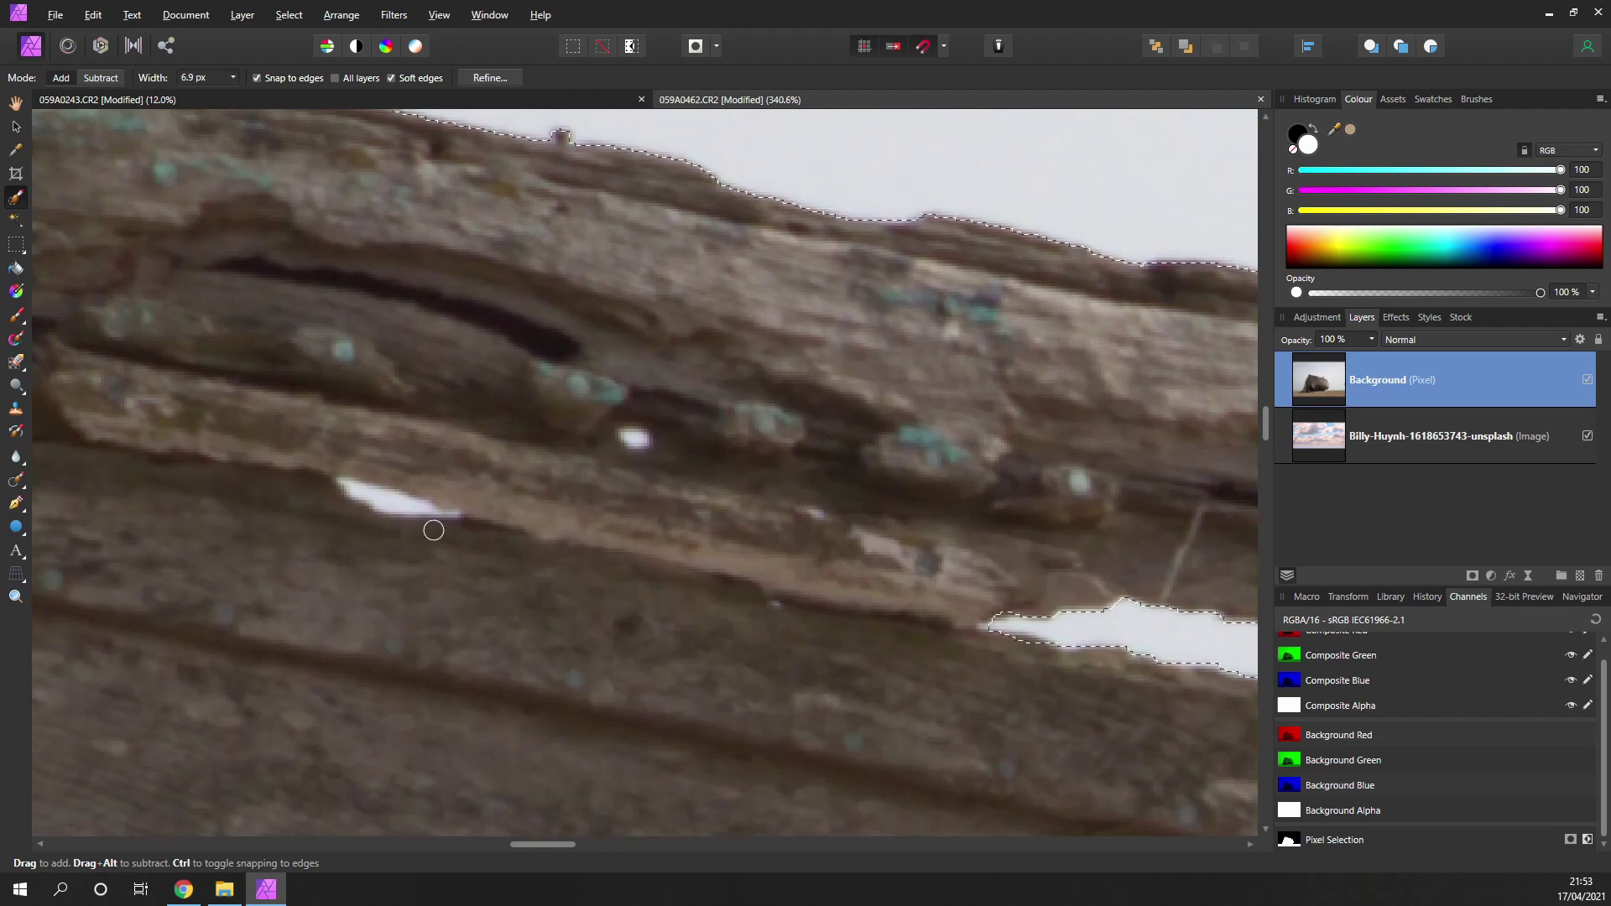
left_click_drag(403, 528, 732, 573)
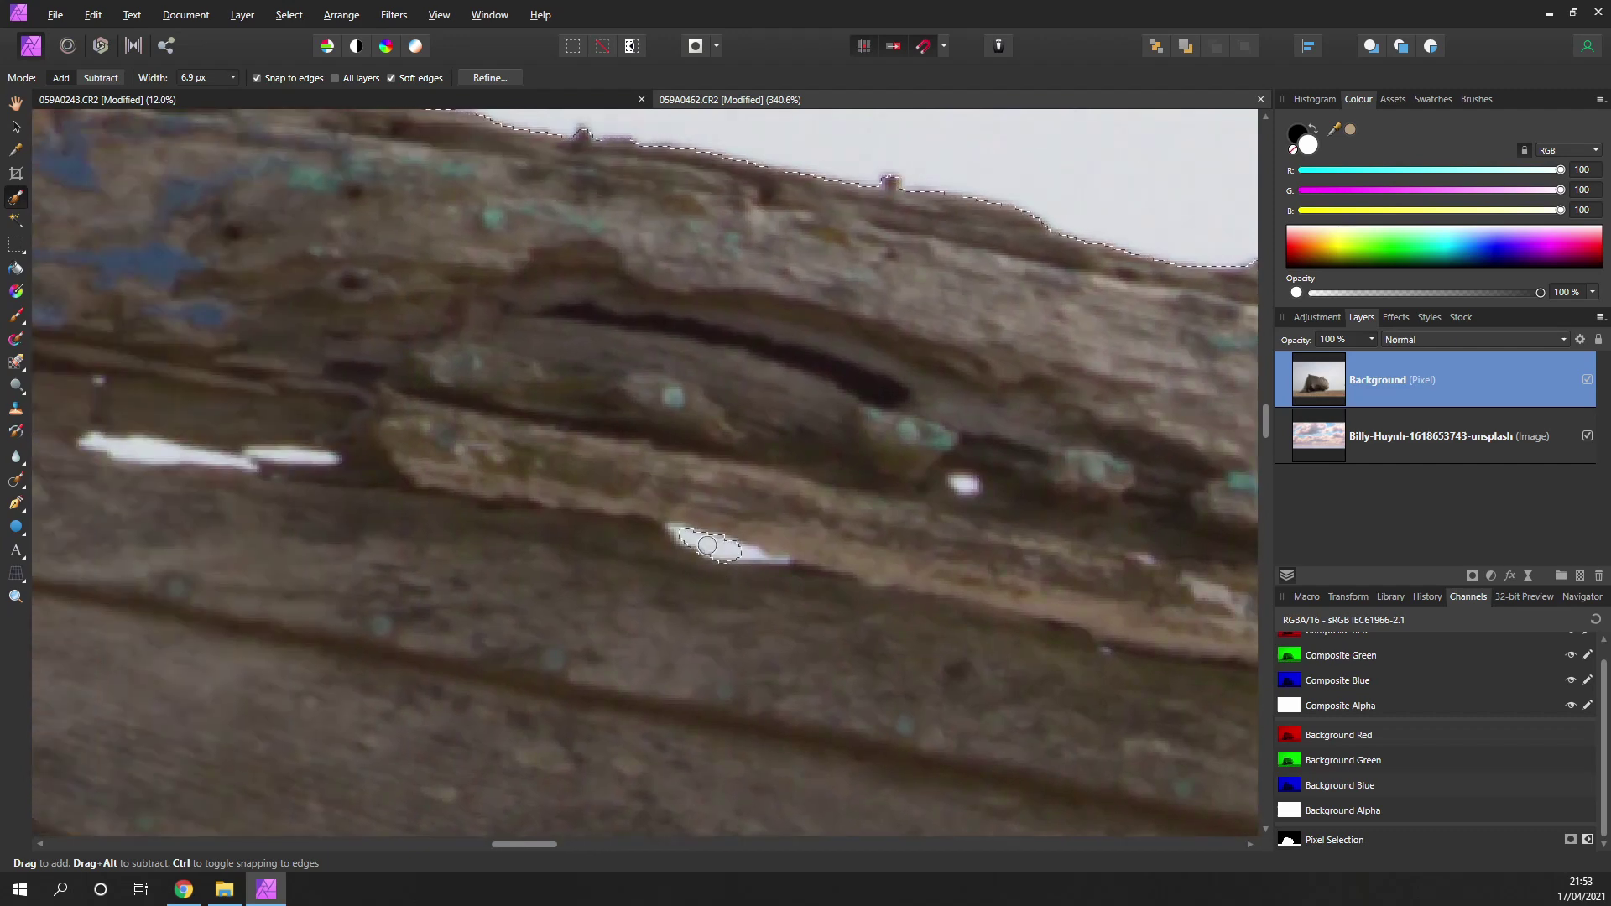
scroll(738, 558, "up", 3)
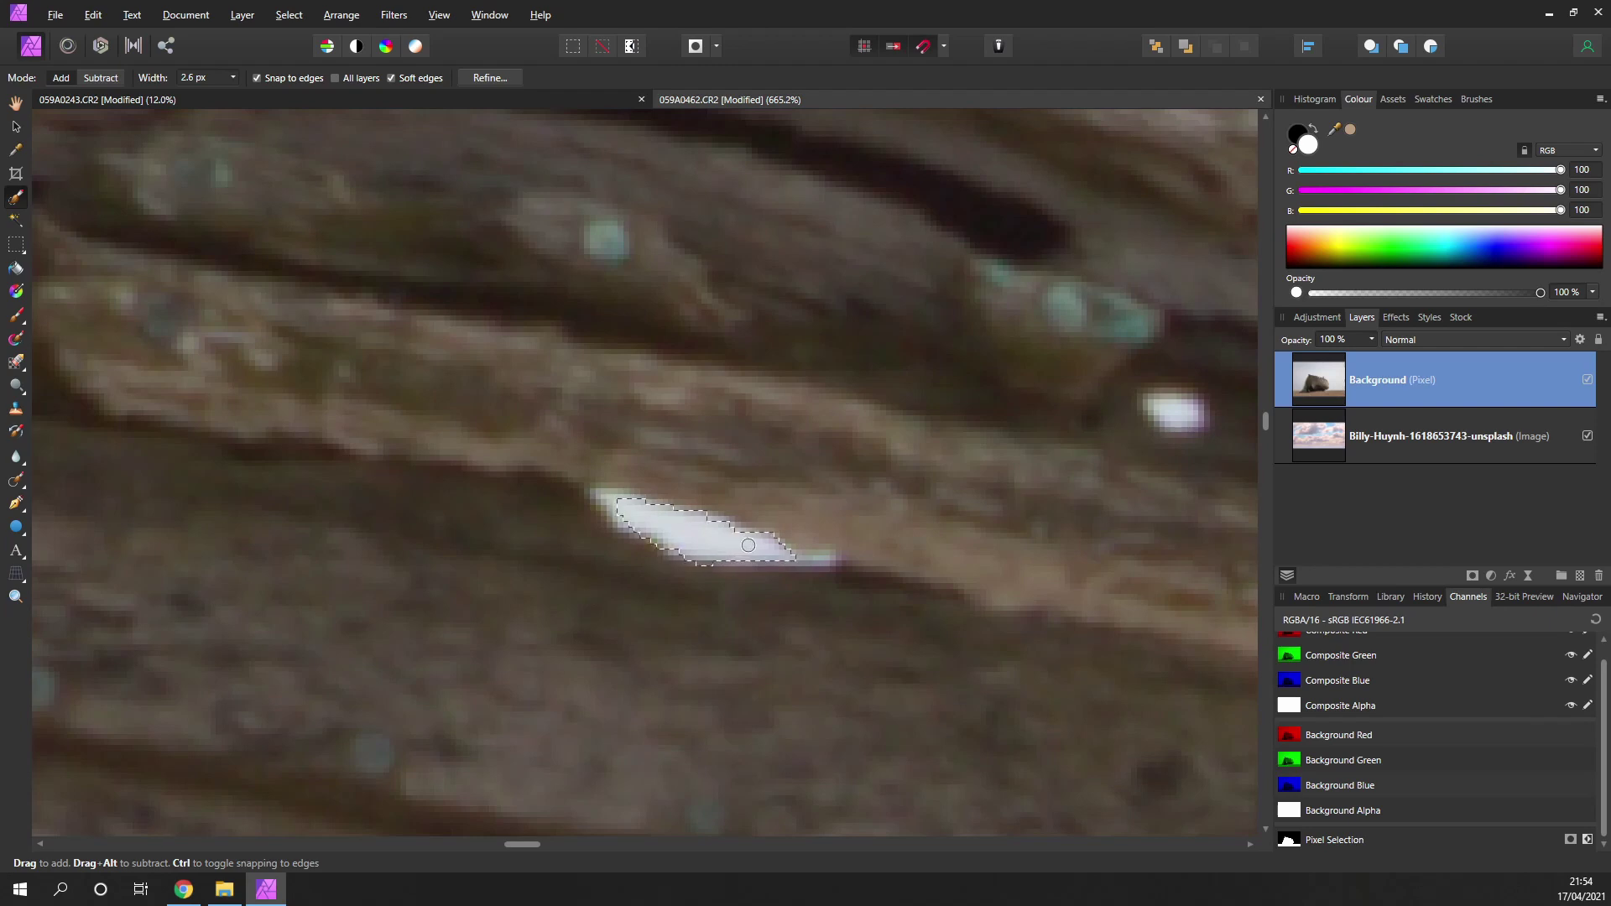
left_click_drag(433, 445, 1598, 684)
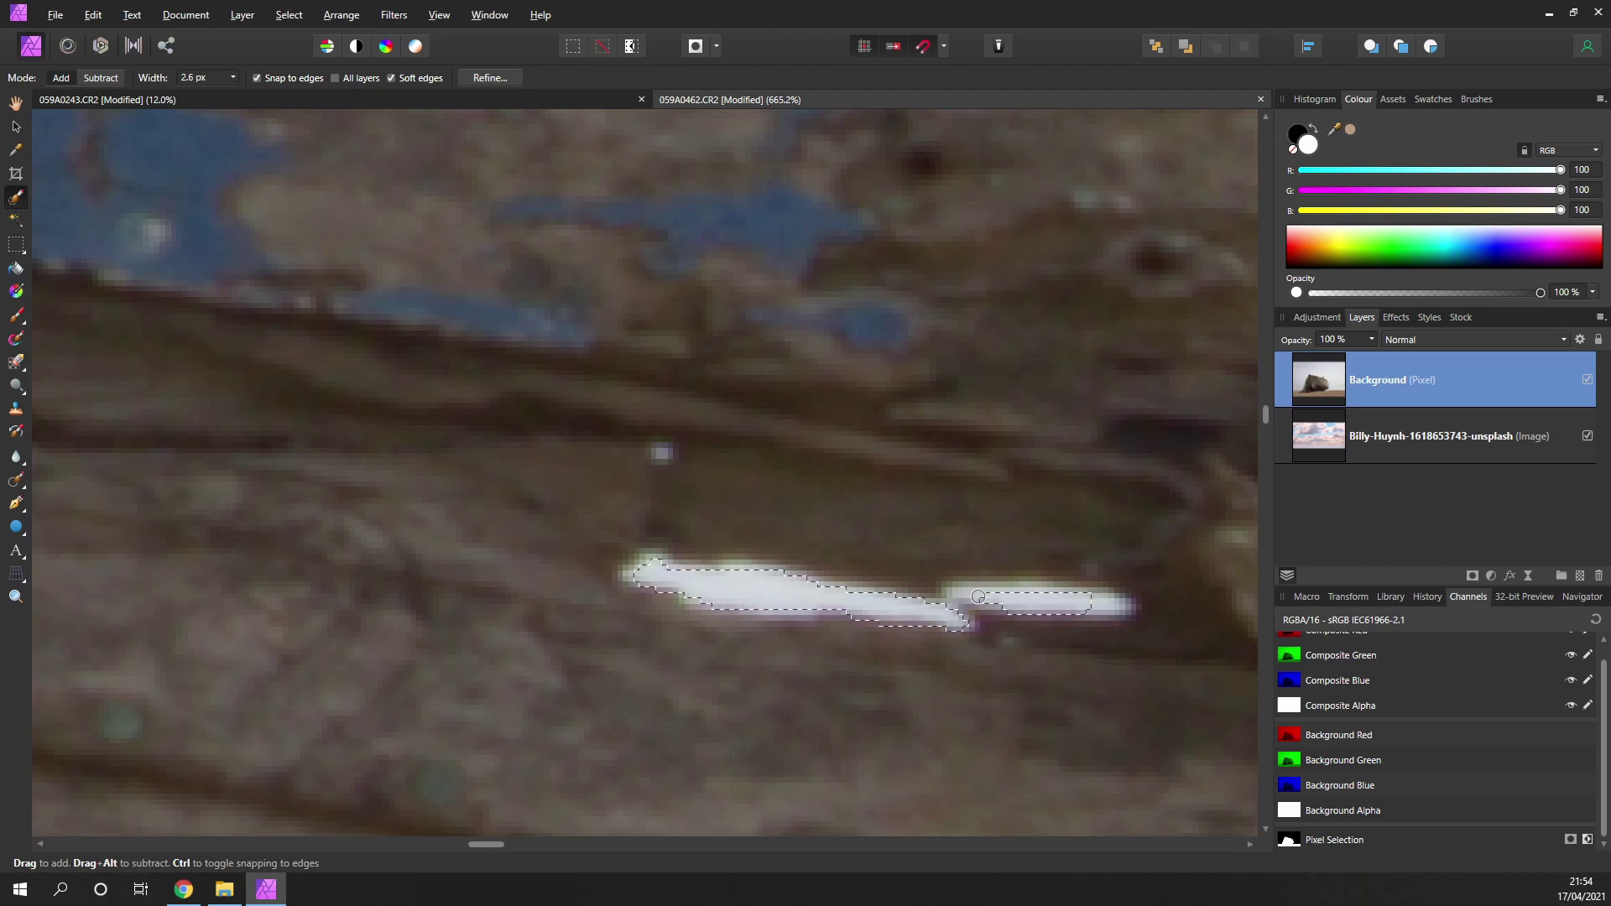
left_click_drag(1080, 604, 1116, 606)
scroll(1116, 606, "down", 10)
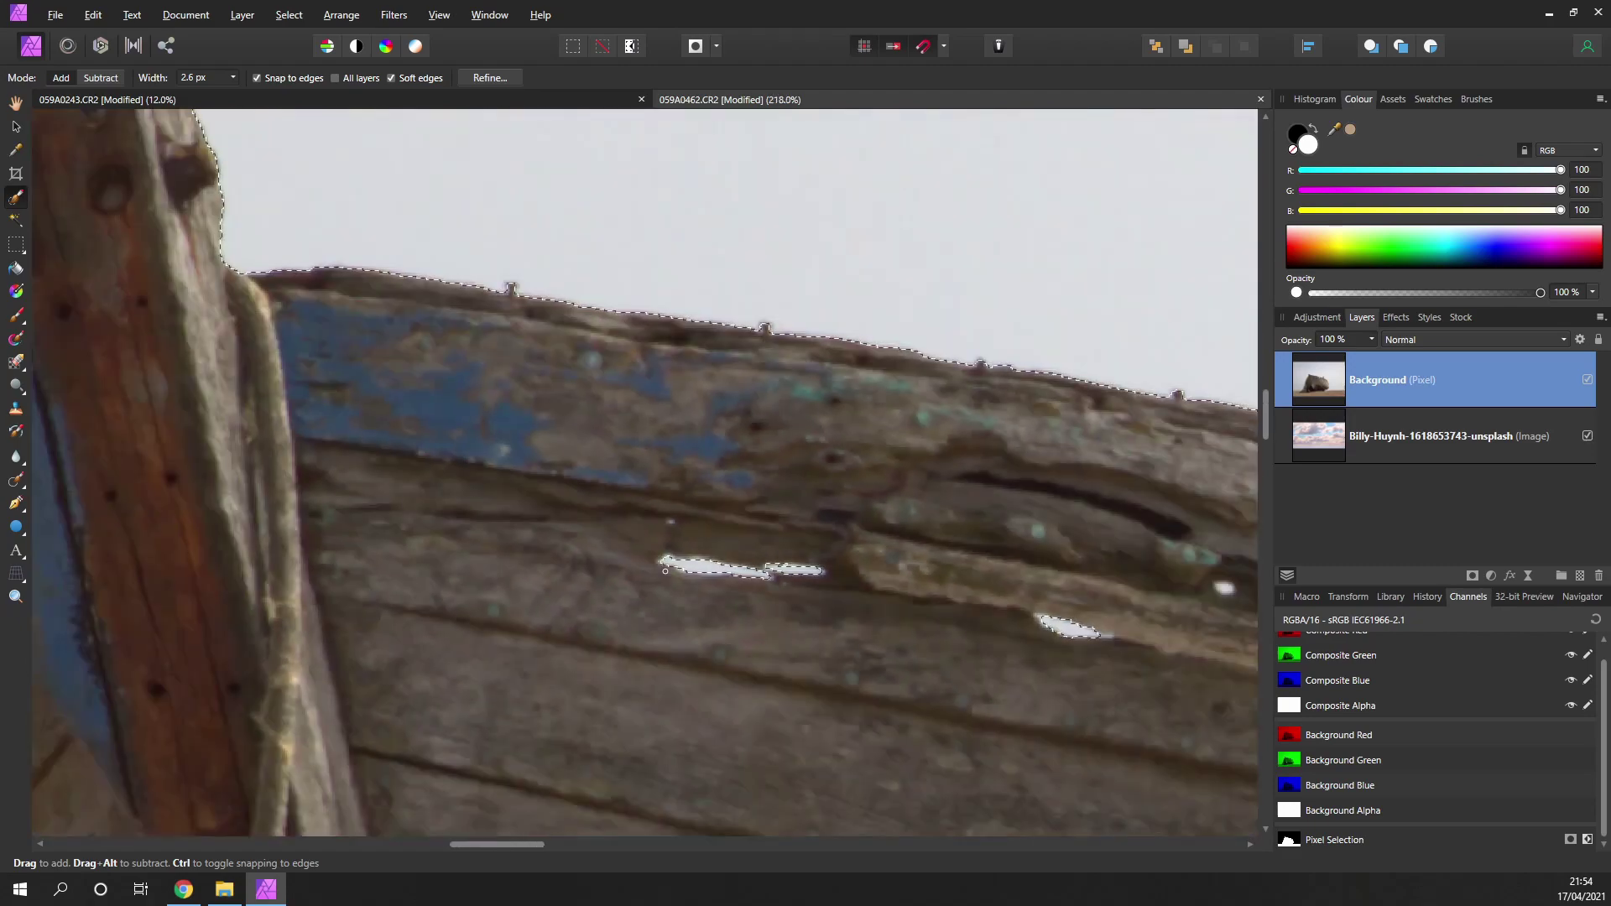
scroll(555, 424, "down", 4)
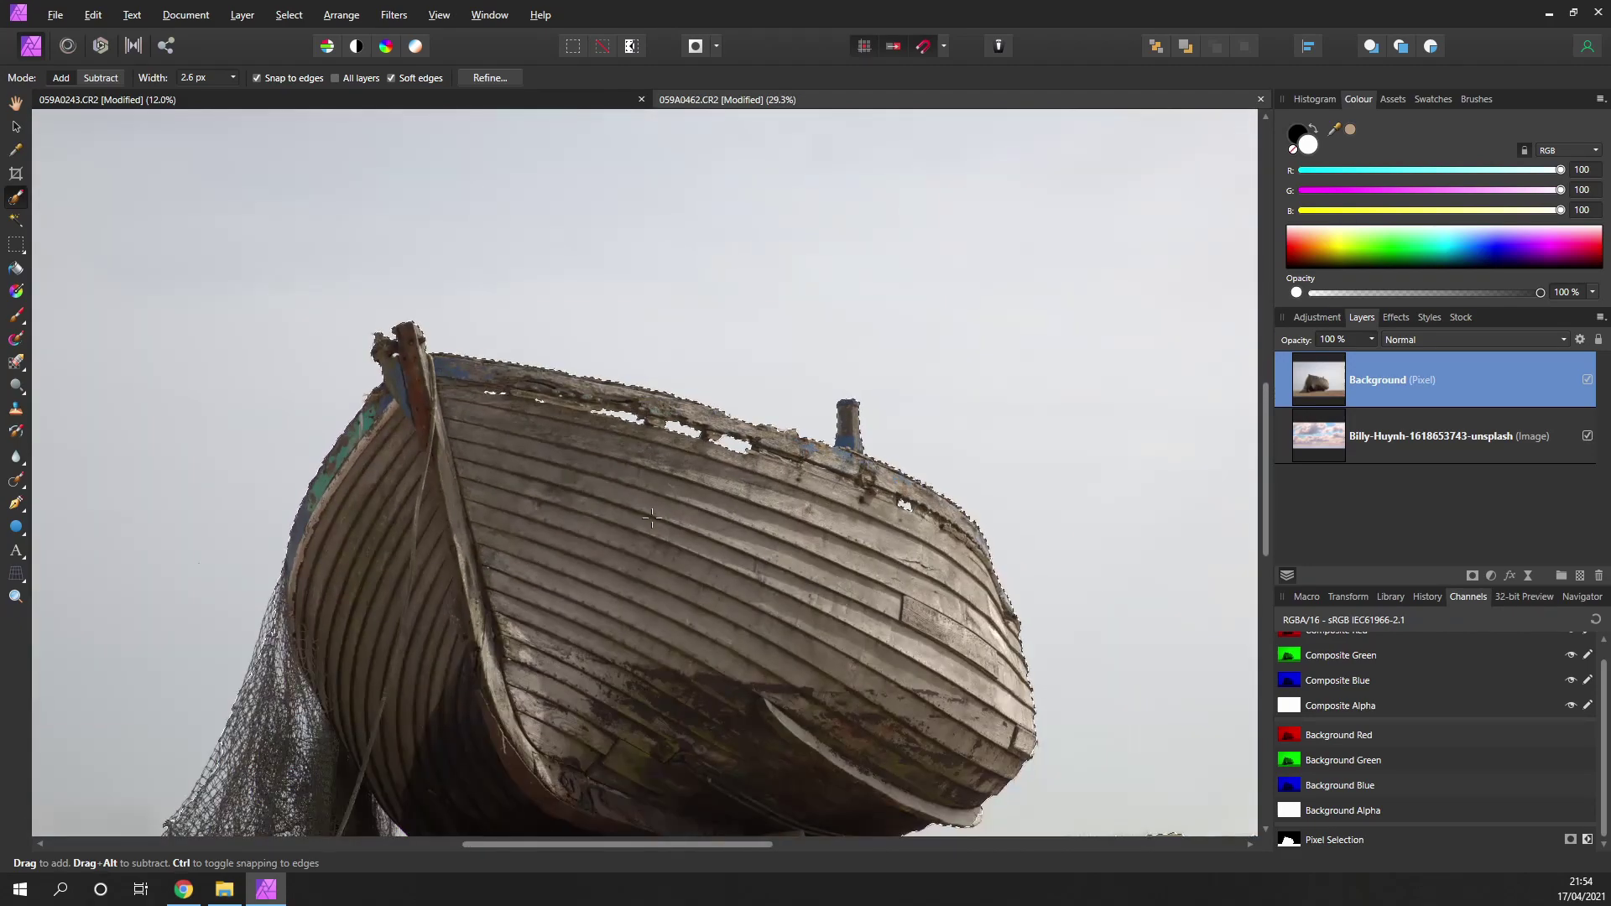
Step: Turn on Quick Mask and examine the selection edges around the fishing net, the hull and the whole boat
scroll(715, 380, "up", 1)
left_click_drag(716, 380, 722, 401)
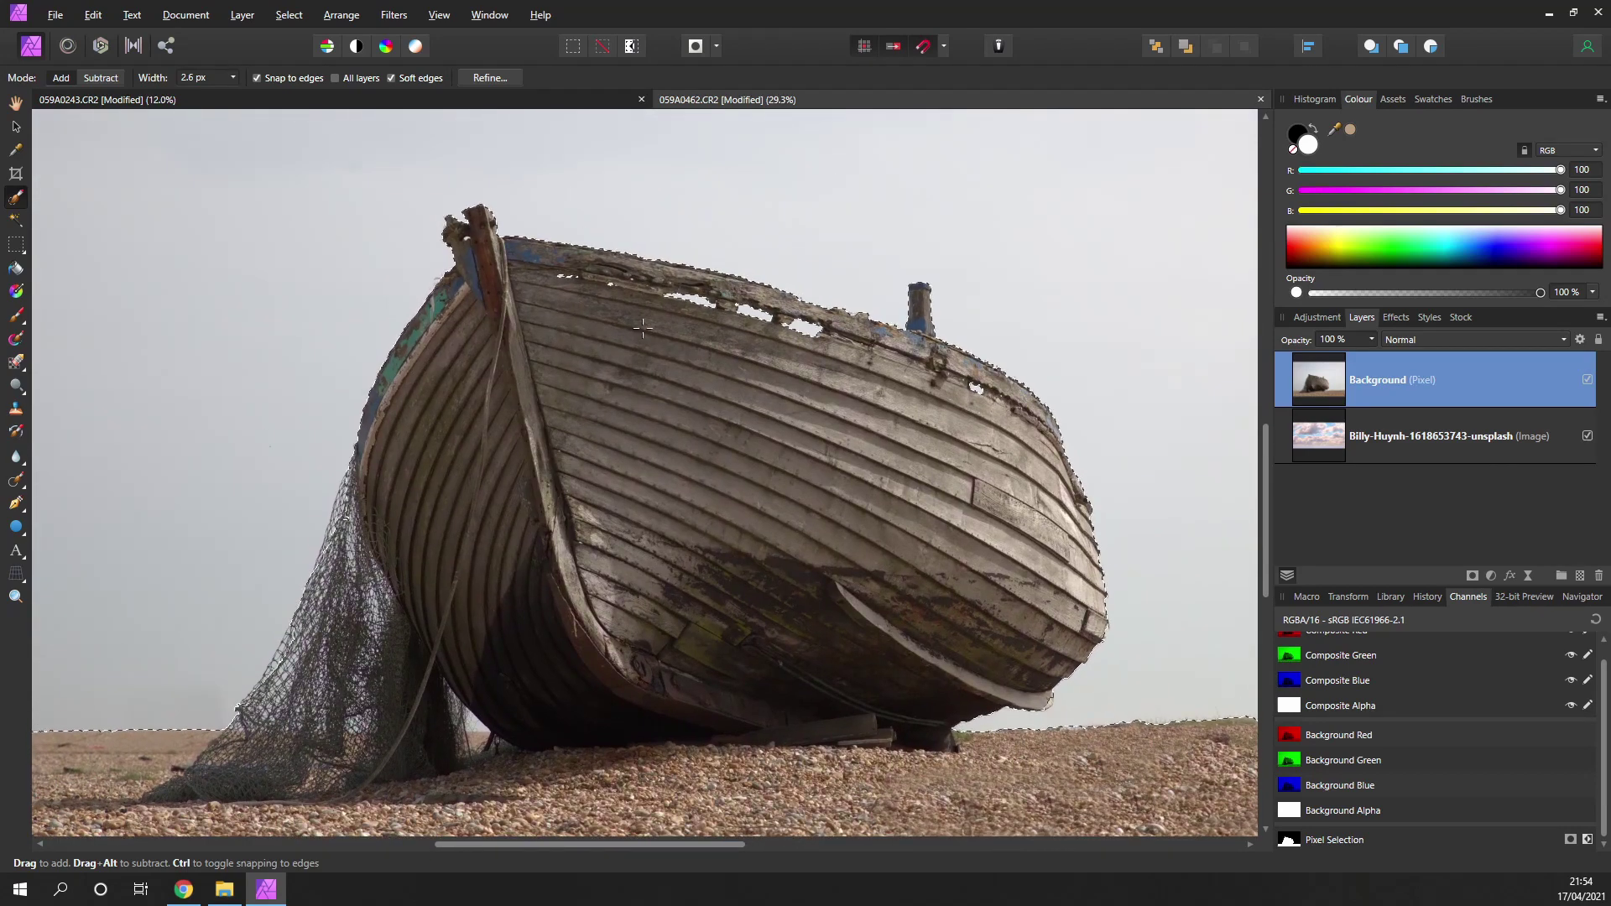
left_click(696, 47)
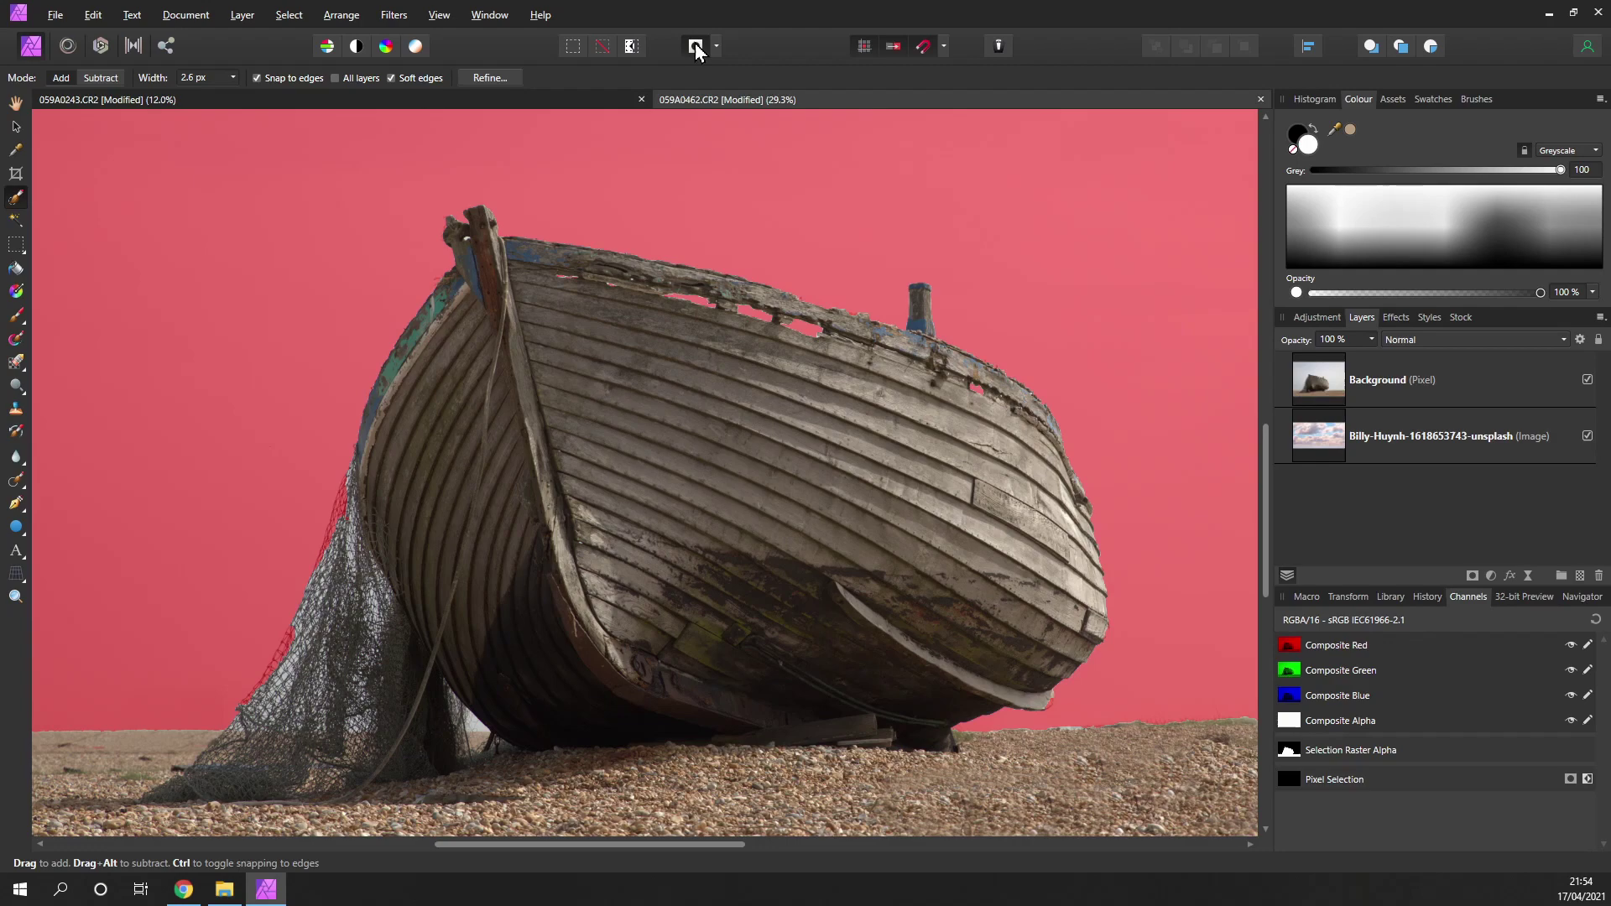
scroll(657, 454, "up", 4)
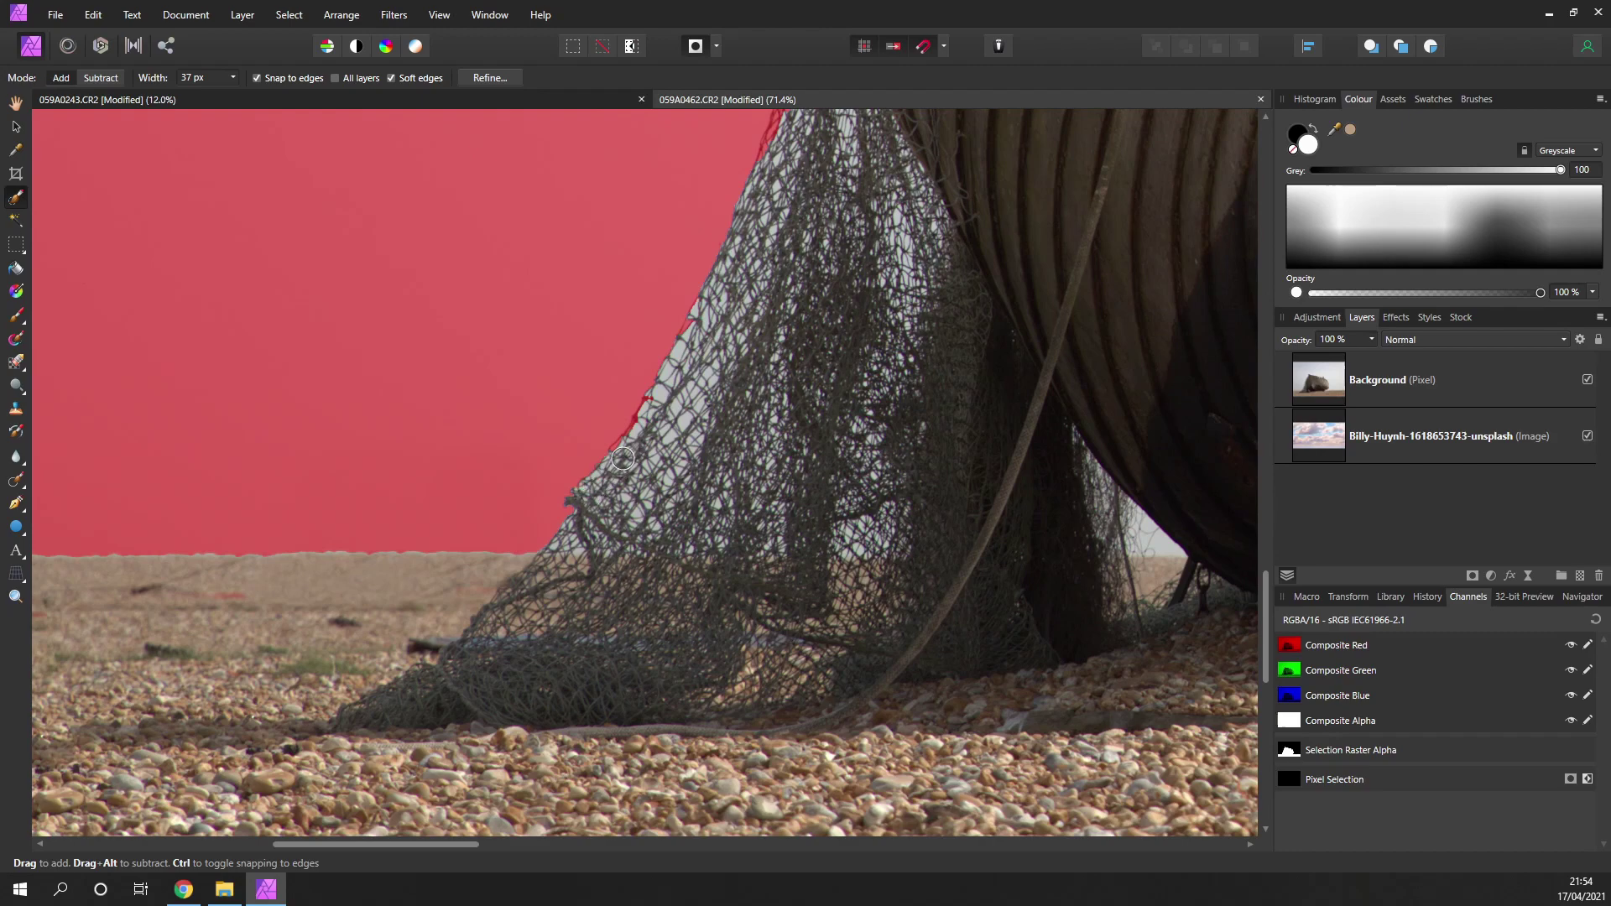
scroll(661, 420, "up", 2)
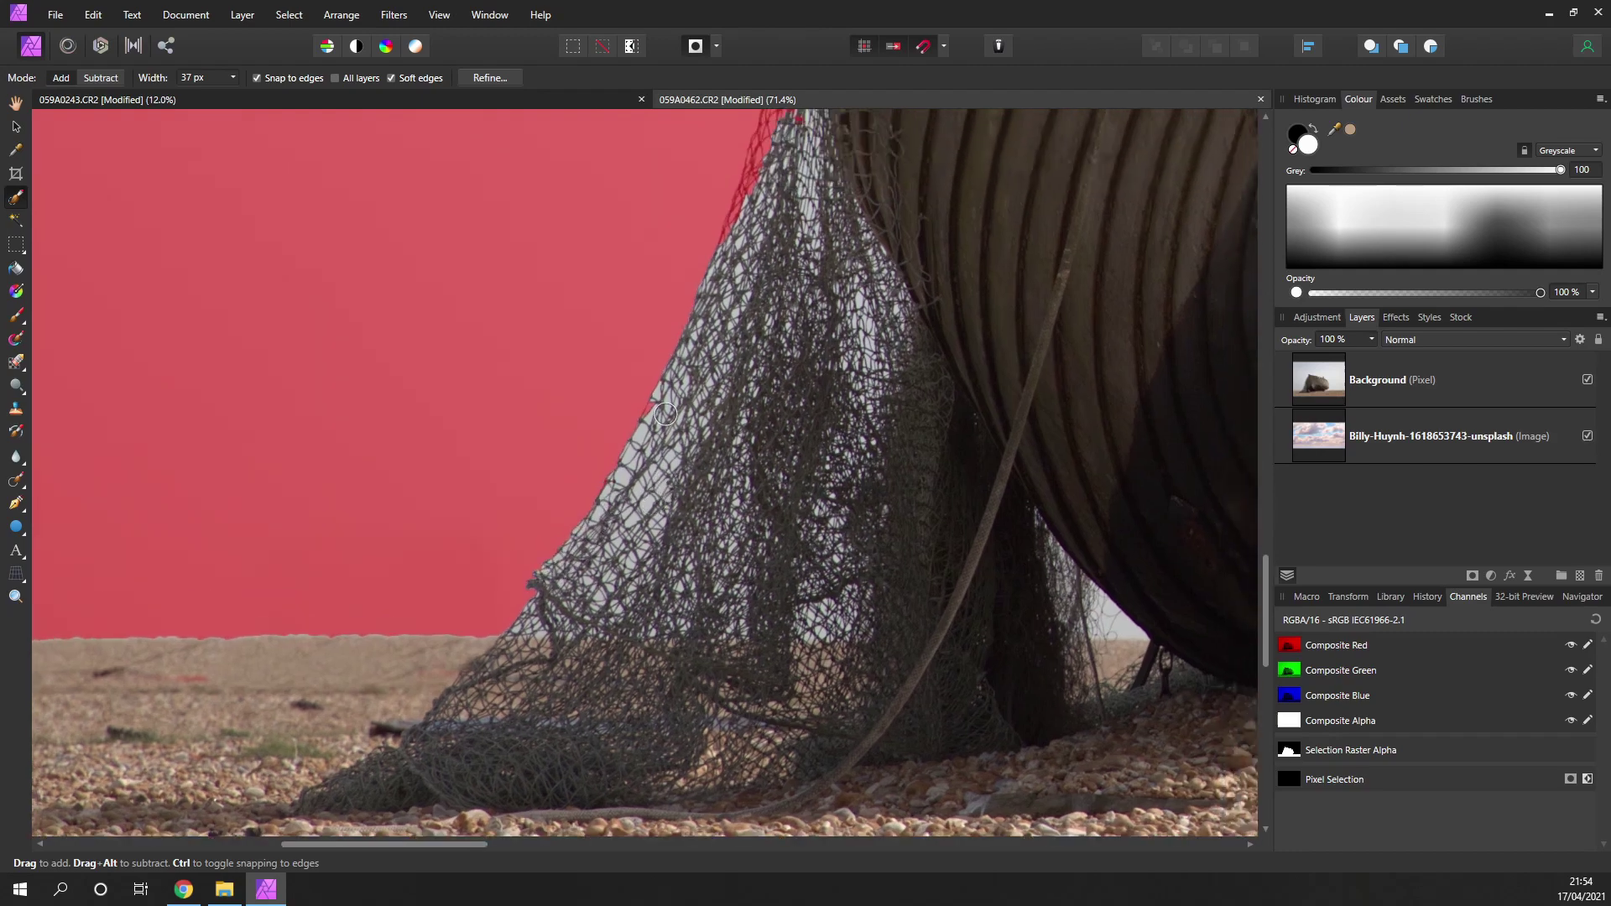
scroll(703, 370, "up", 3)
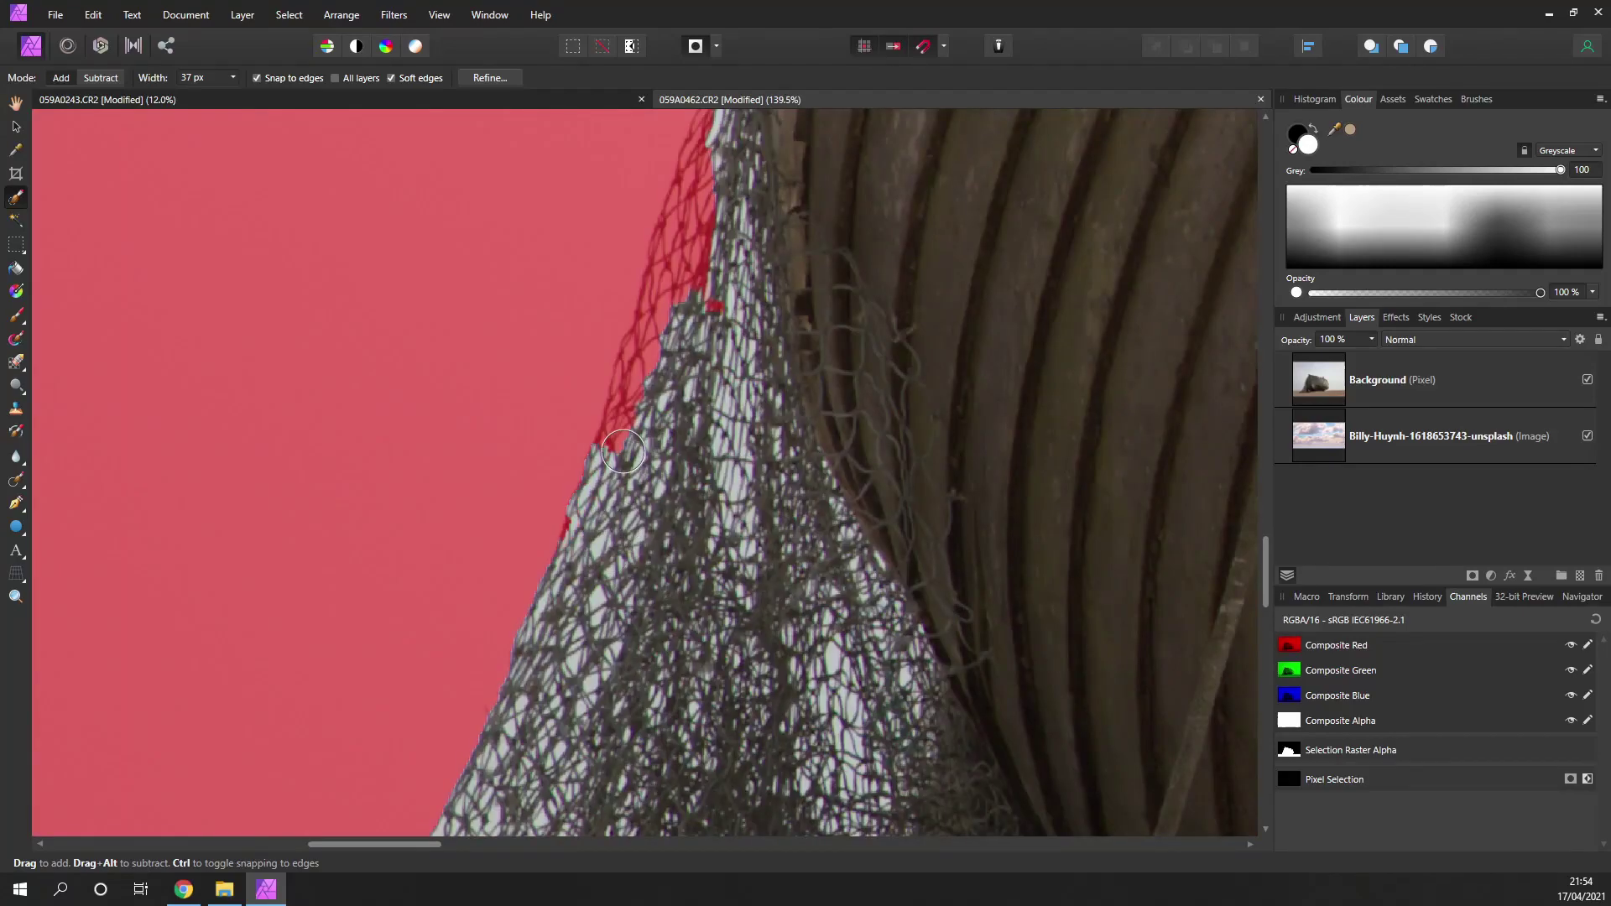
left_click_drag(622, 451, 707, 168)
left_click_drag(693, 369, 536, 801)
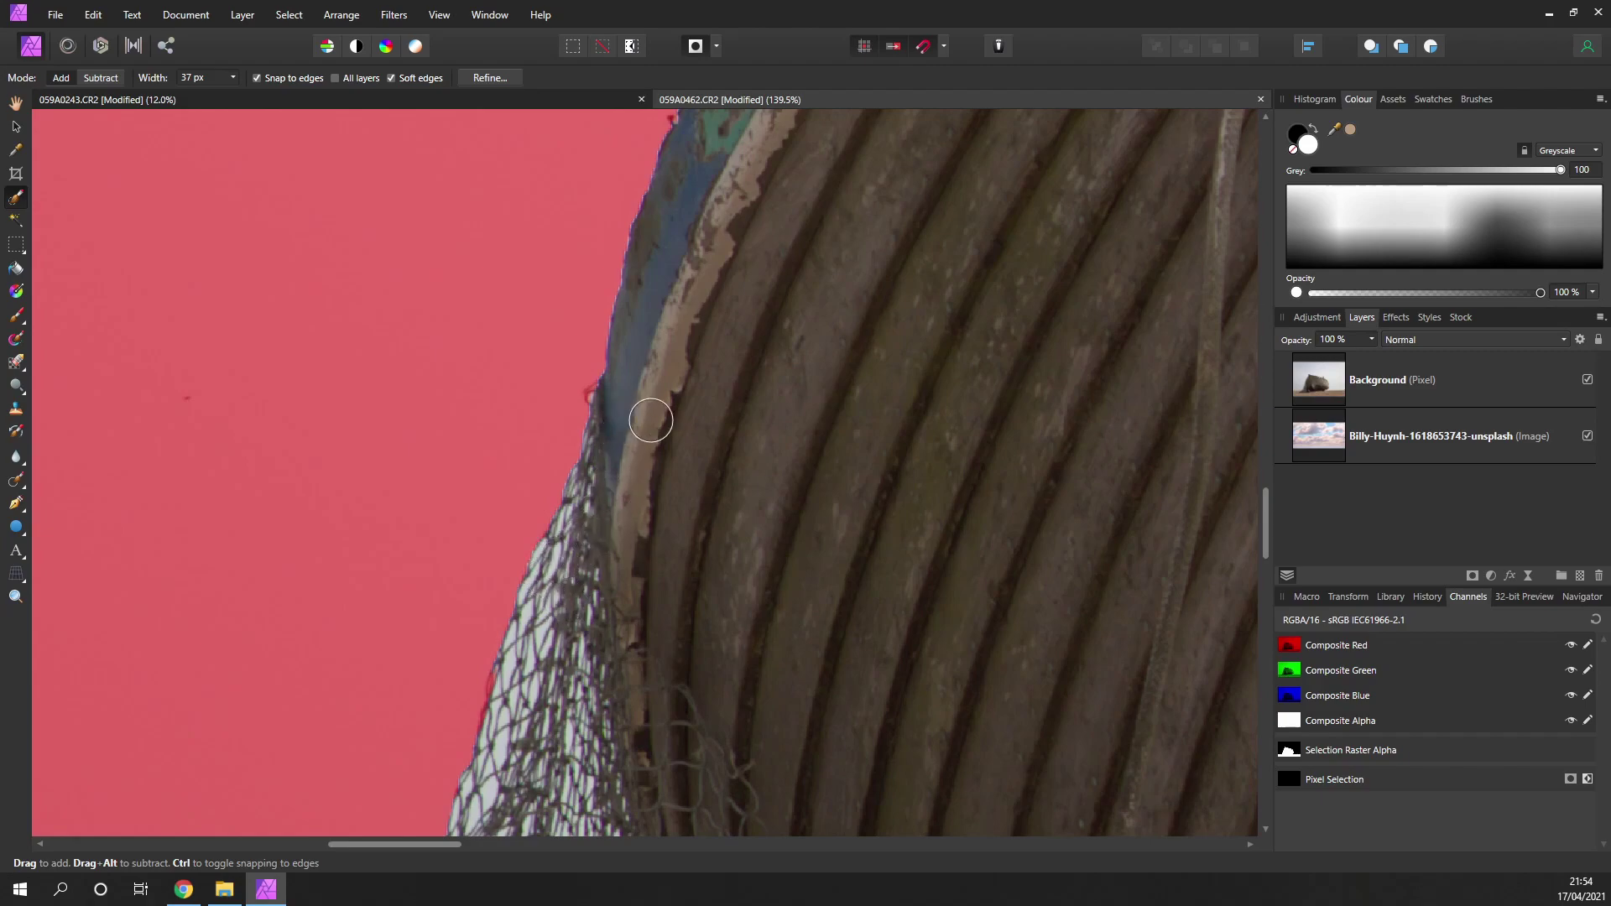
scroll(650, 419, "down", 10)
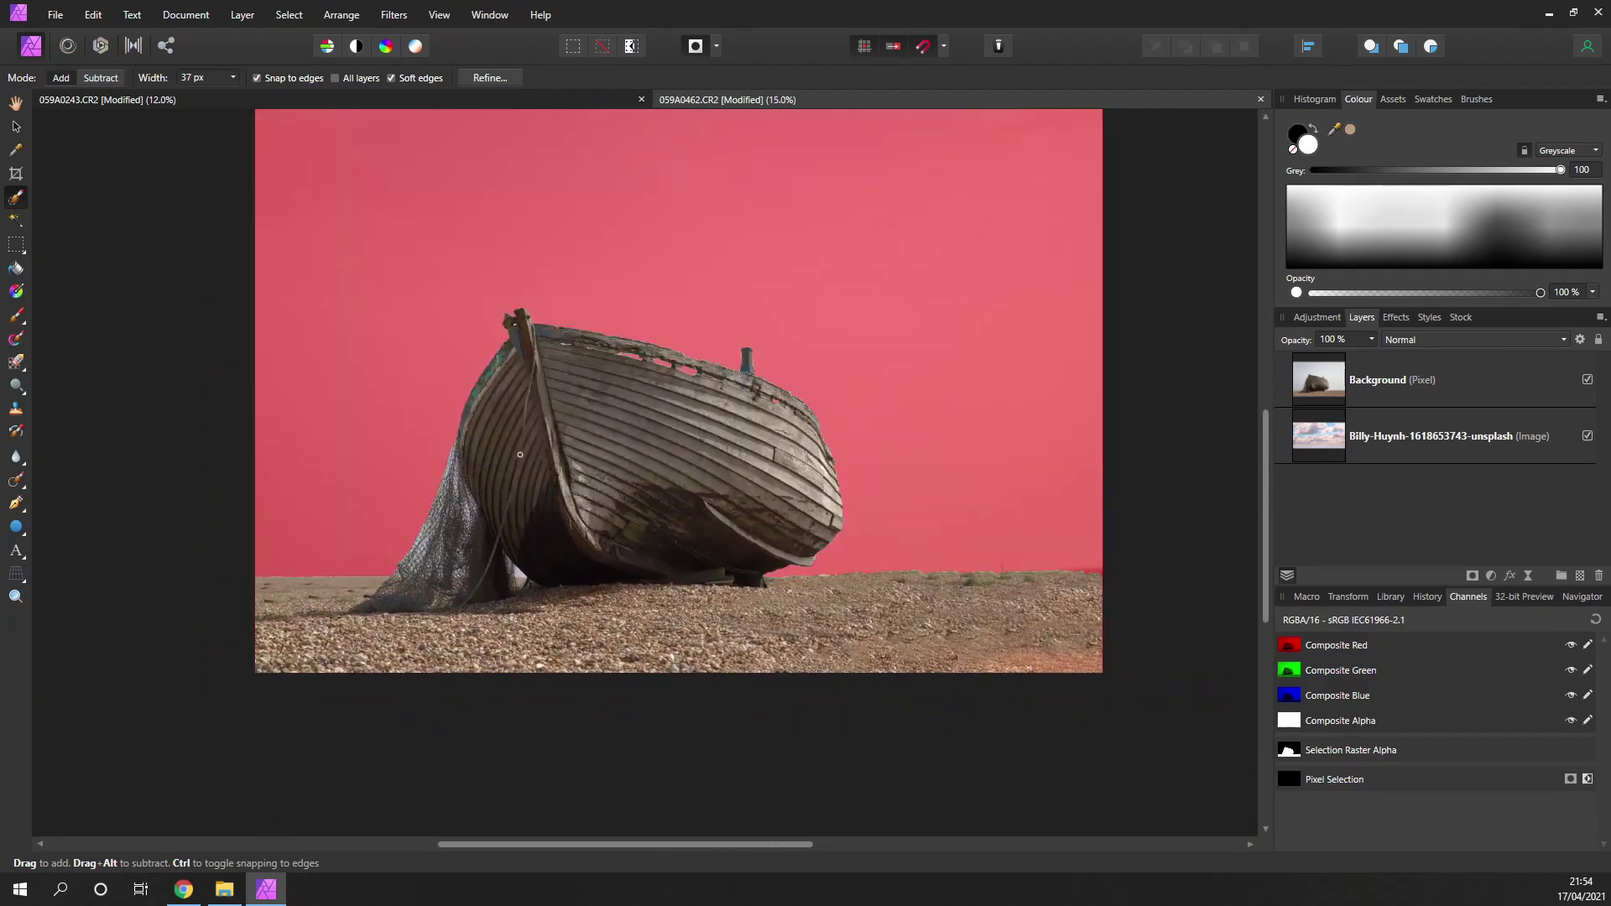
scroll(520, 454, "down", 2)
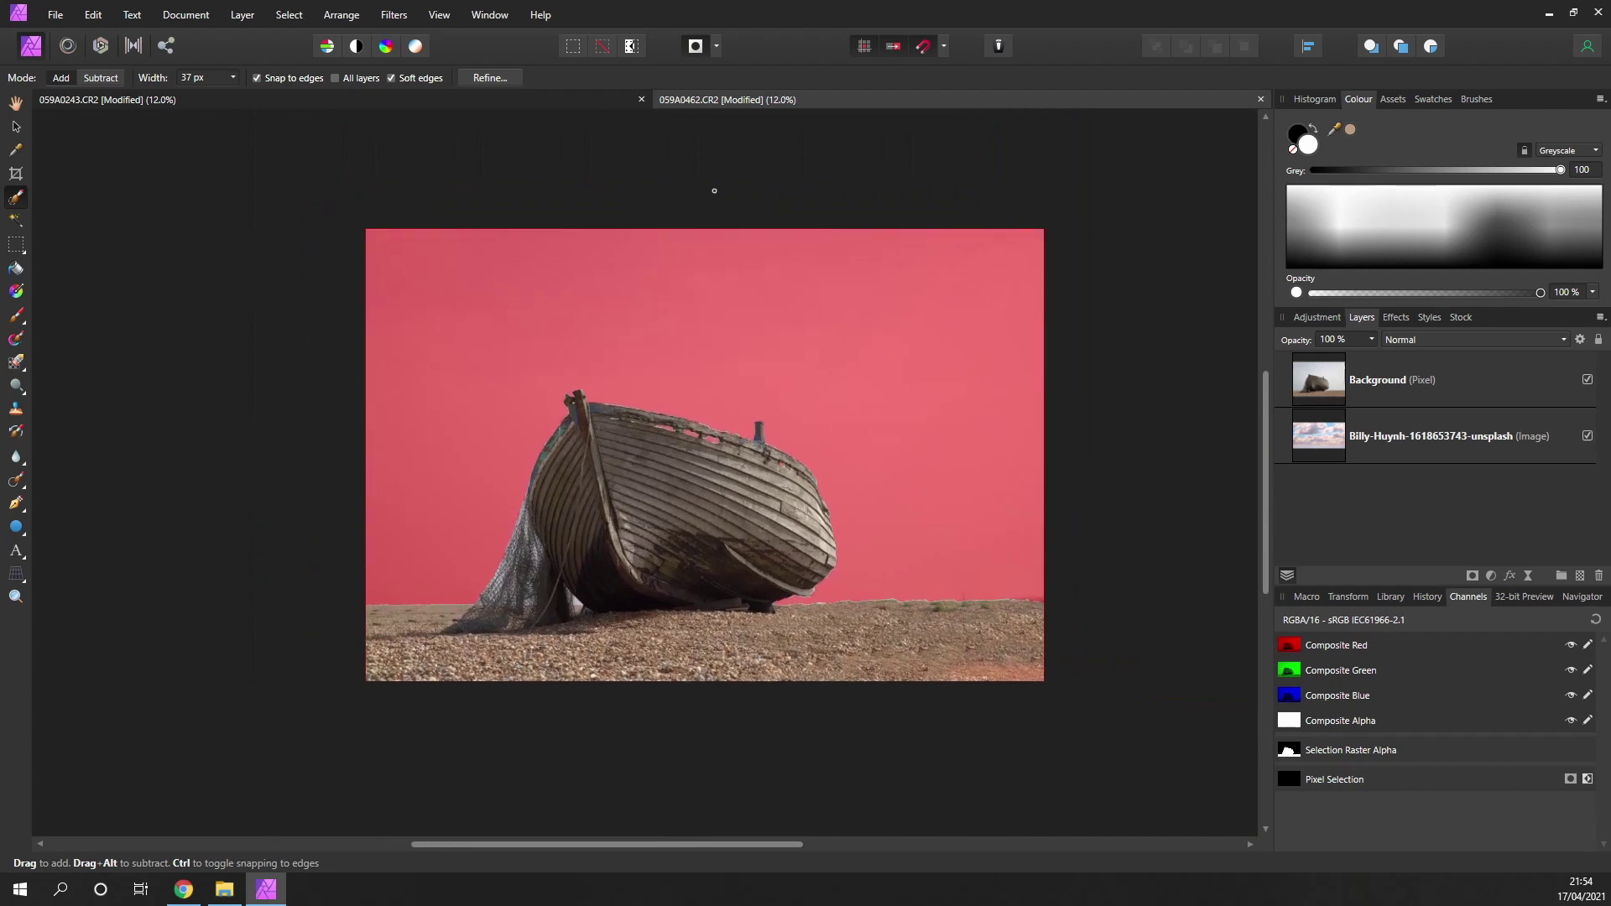
Step: Turn off Quick Mask and save the pixel selection as a spare channel
left_click(693, 47)
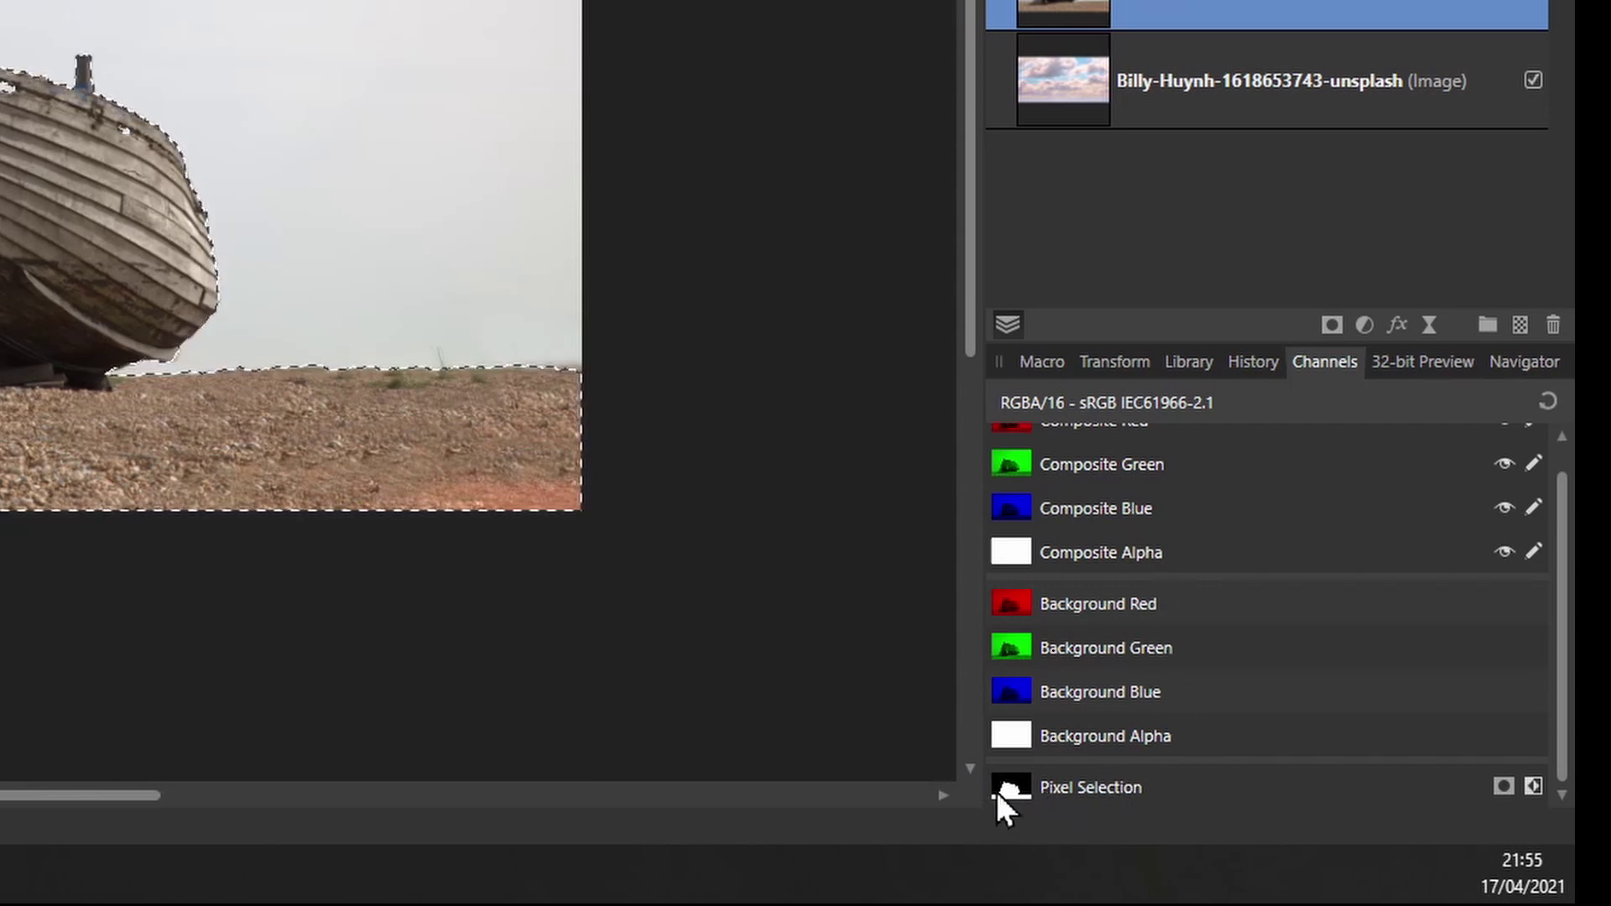
right_click(1071, 788)
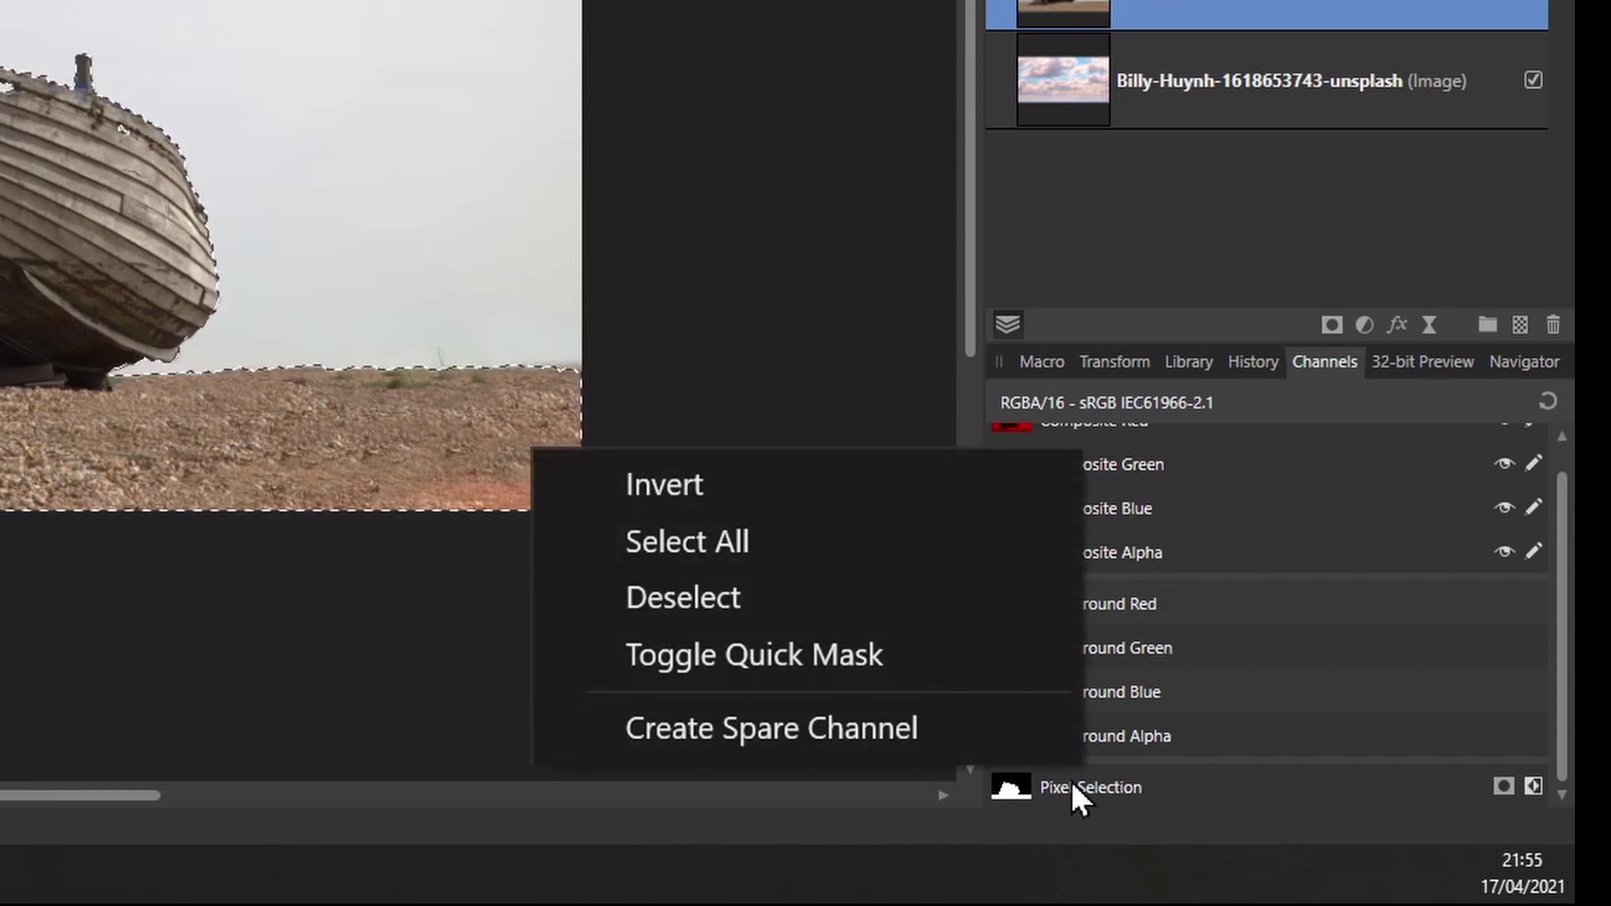
left_click(837, 730)
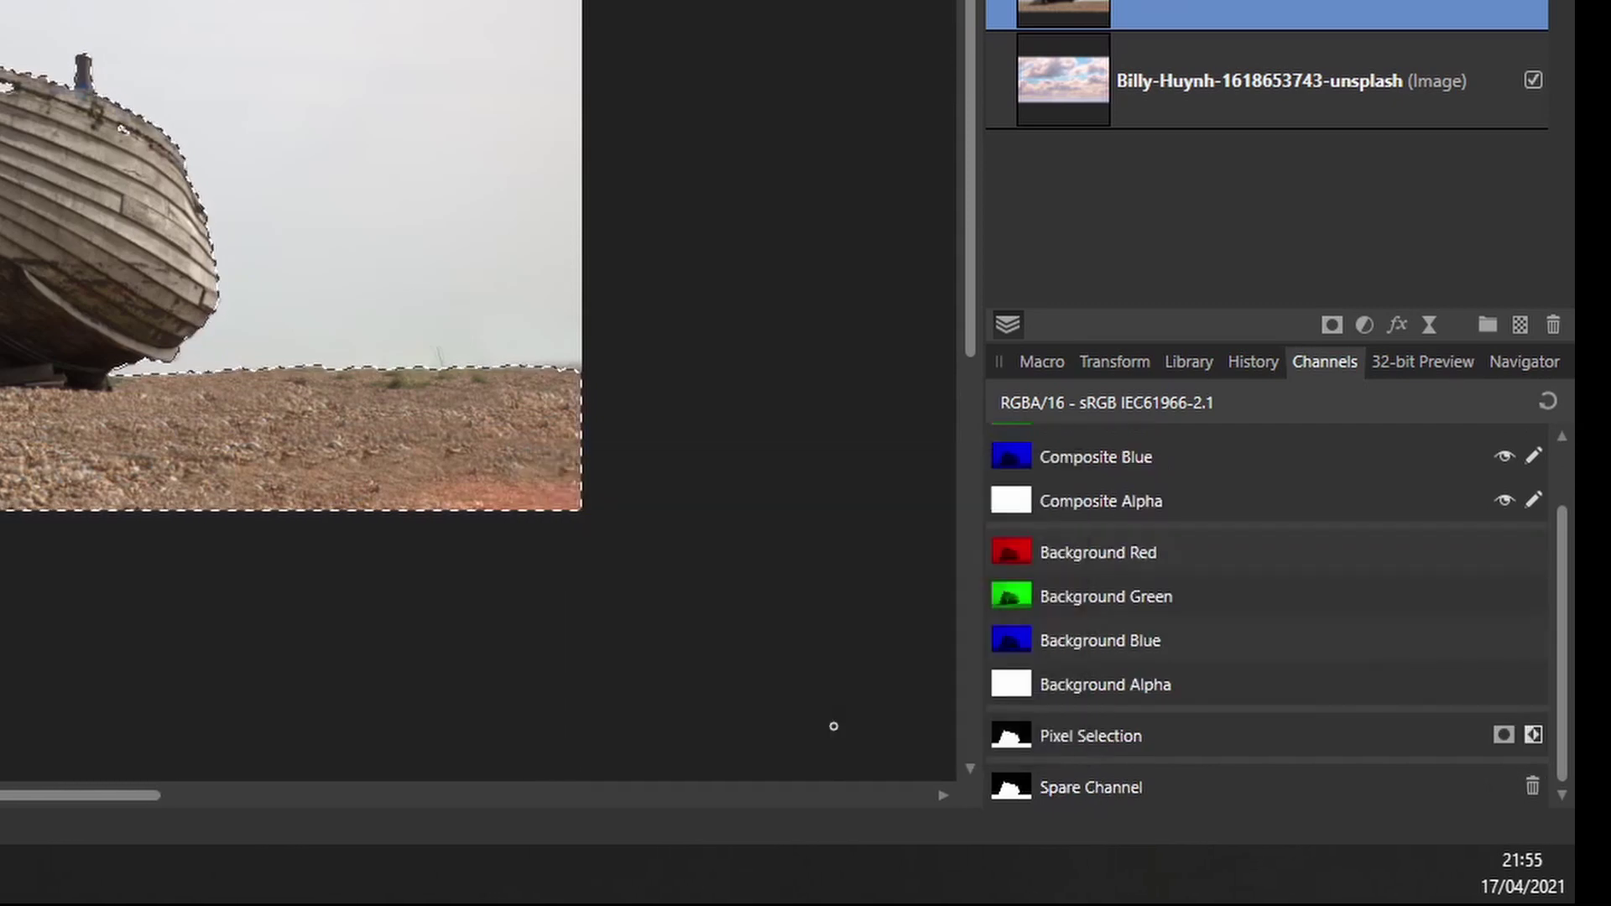
Step: Rename the spare channel to "foreground"
right_click(1092, 787)
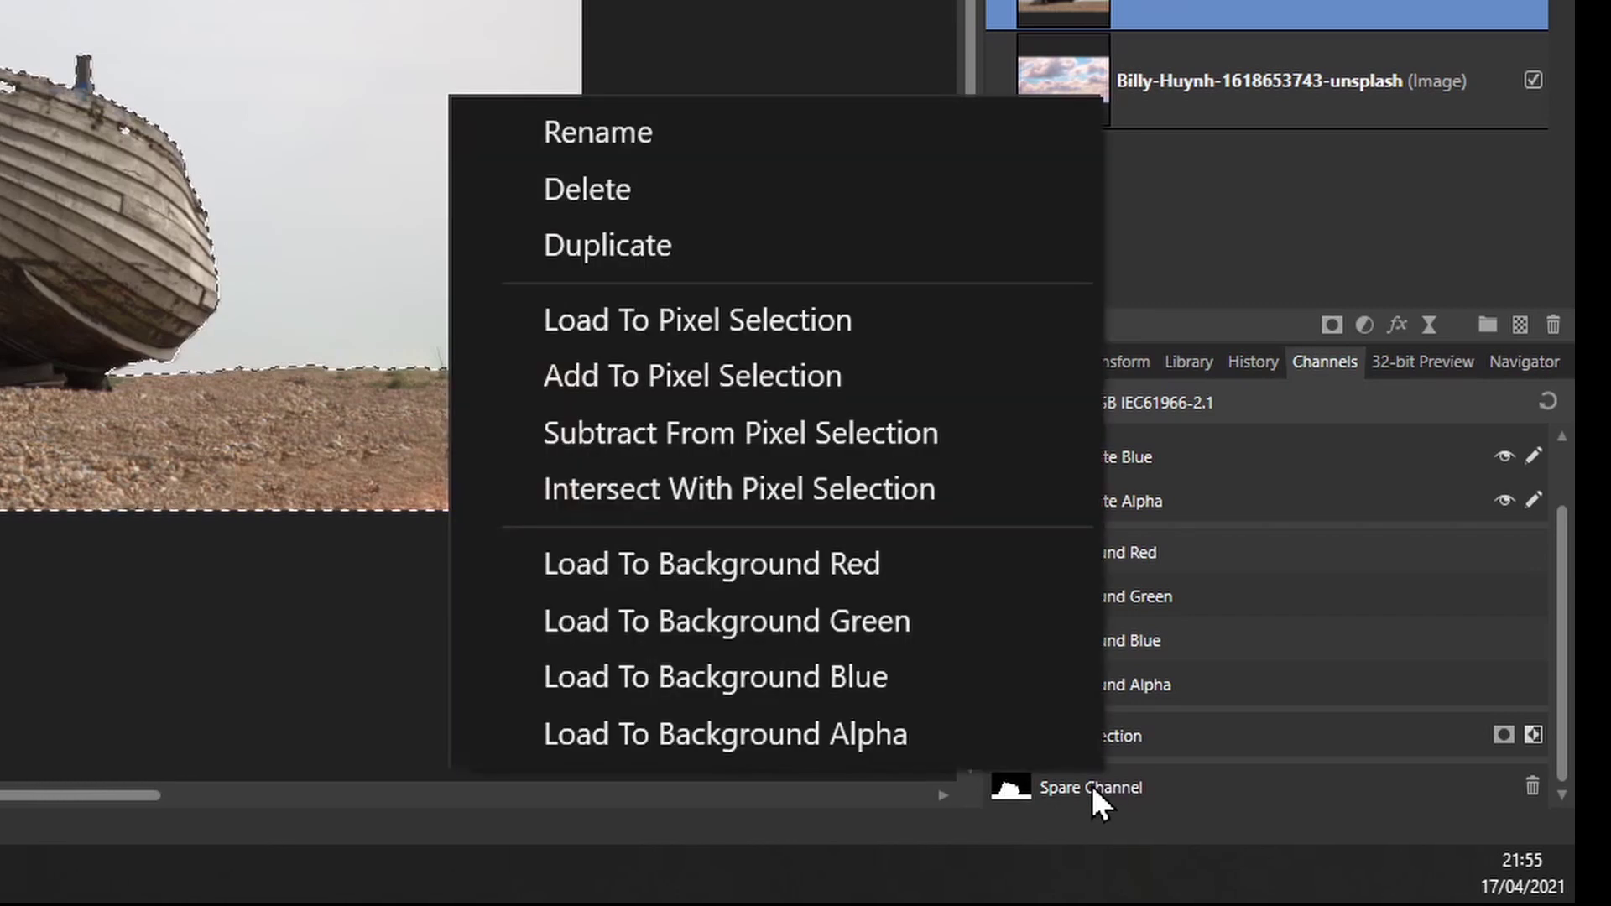
left_click(659, 128)
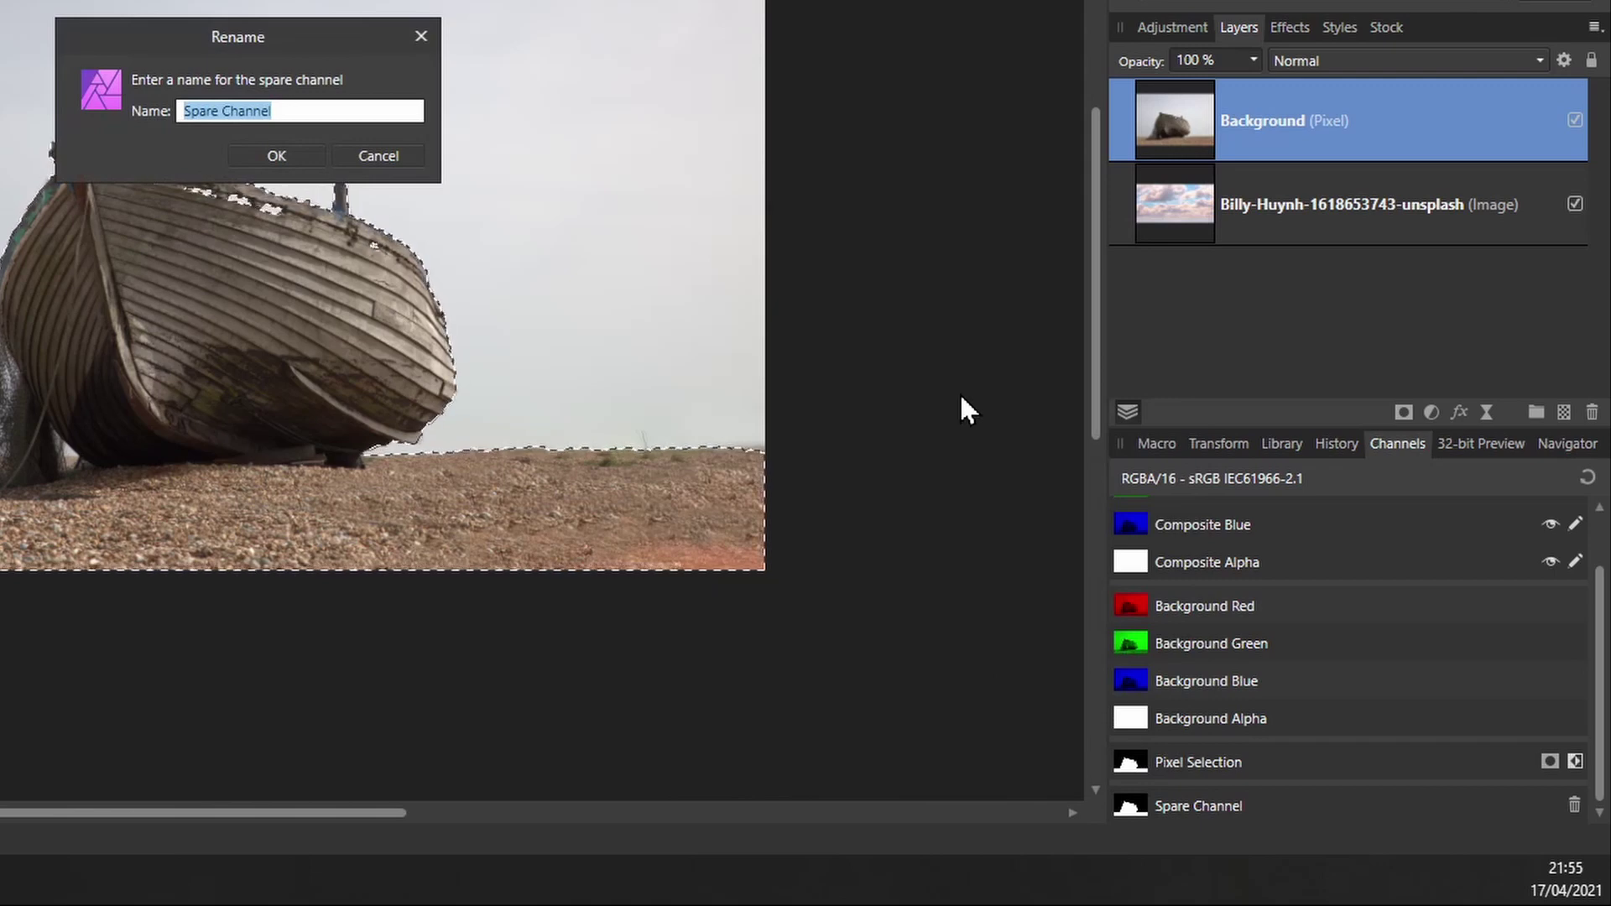
type("fo")
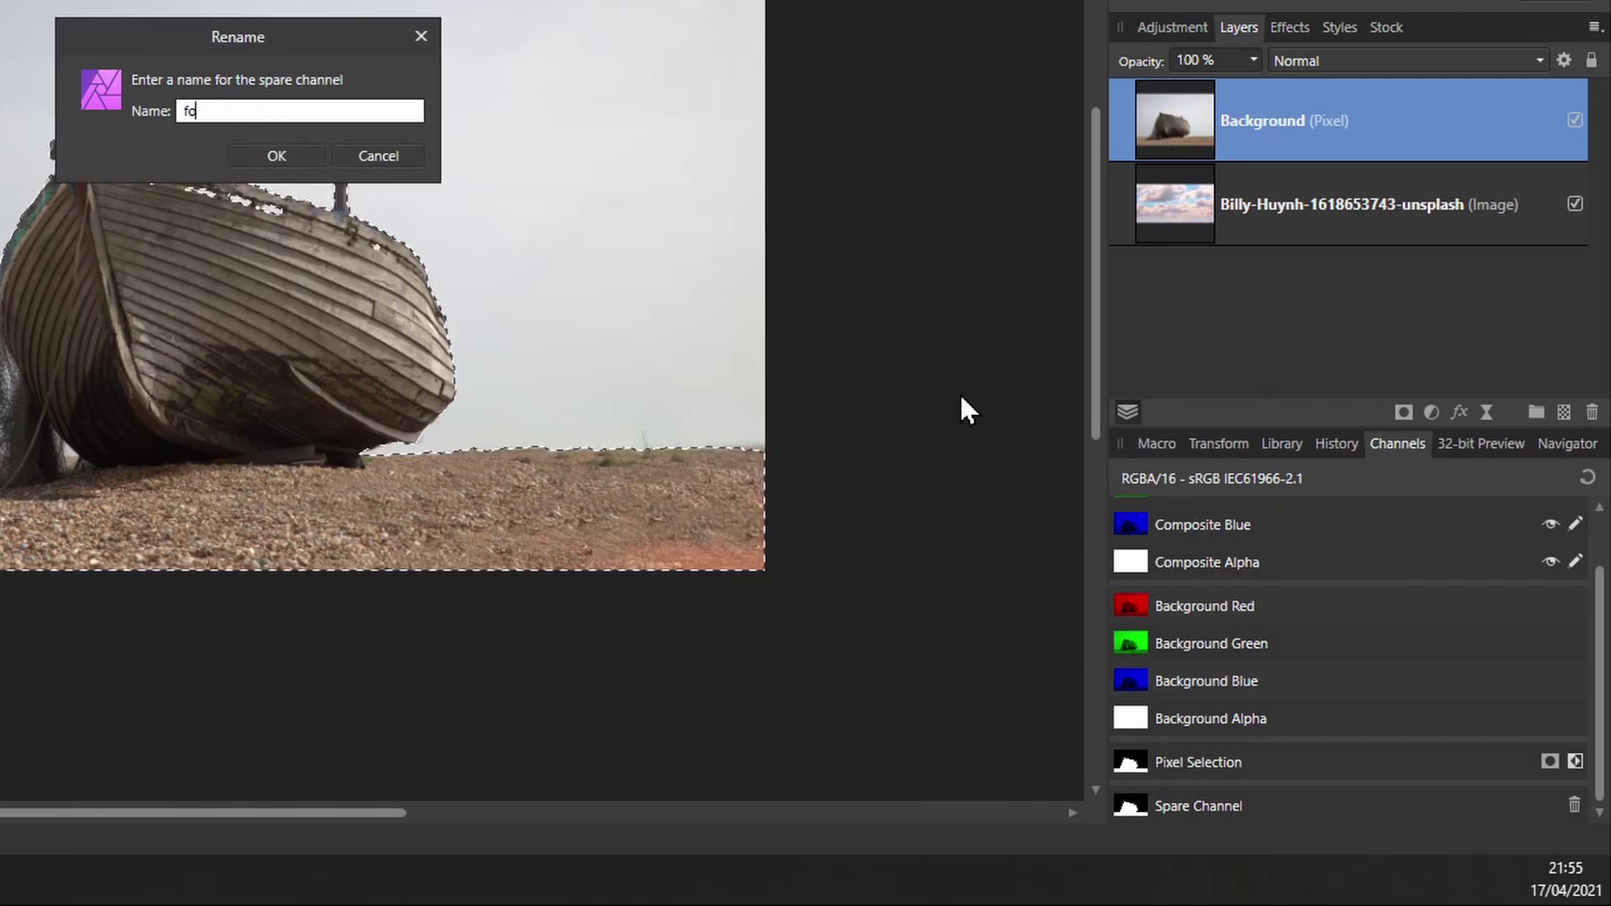
type("regr")
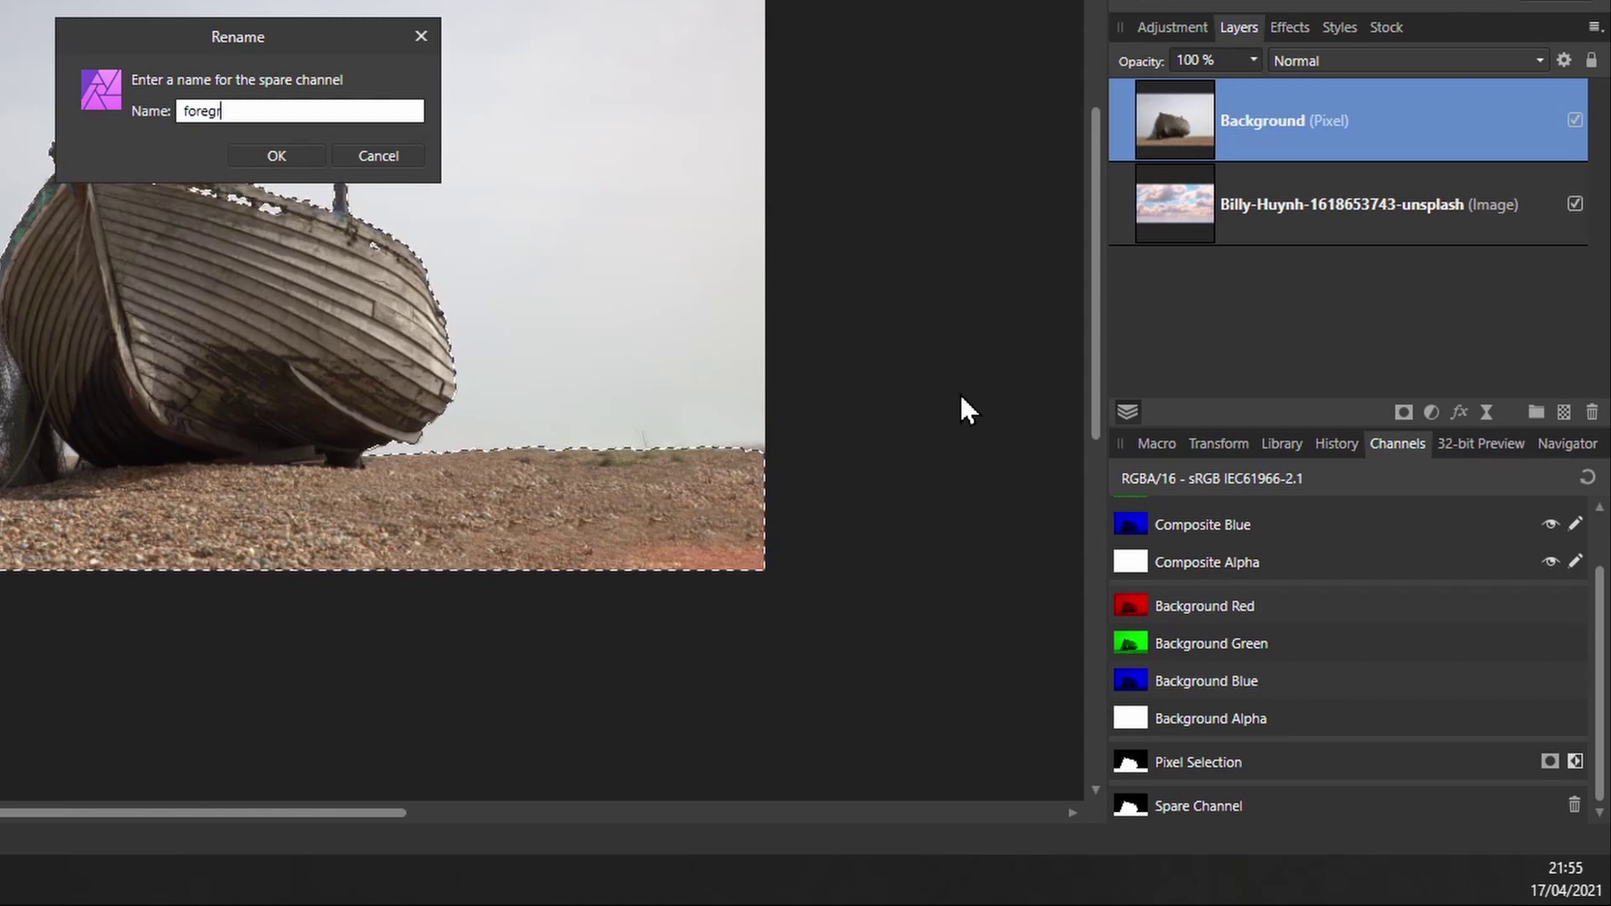
type("ound")
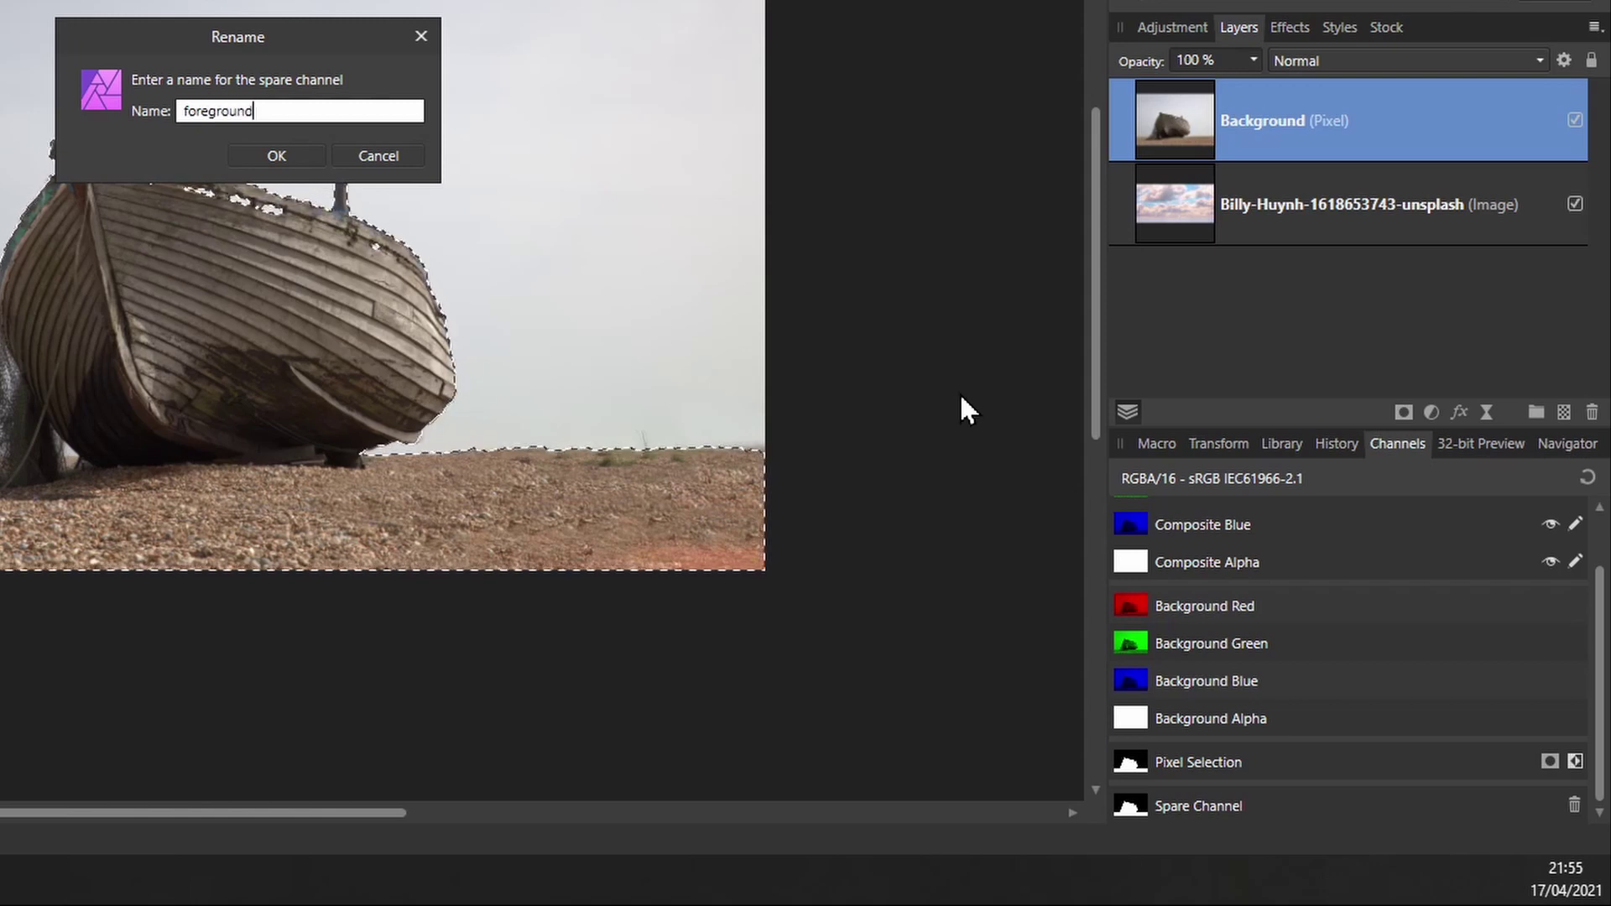
left_click(292, 156)
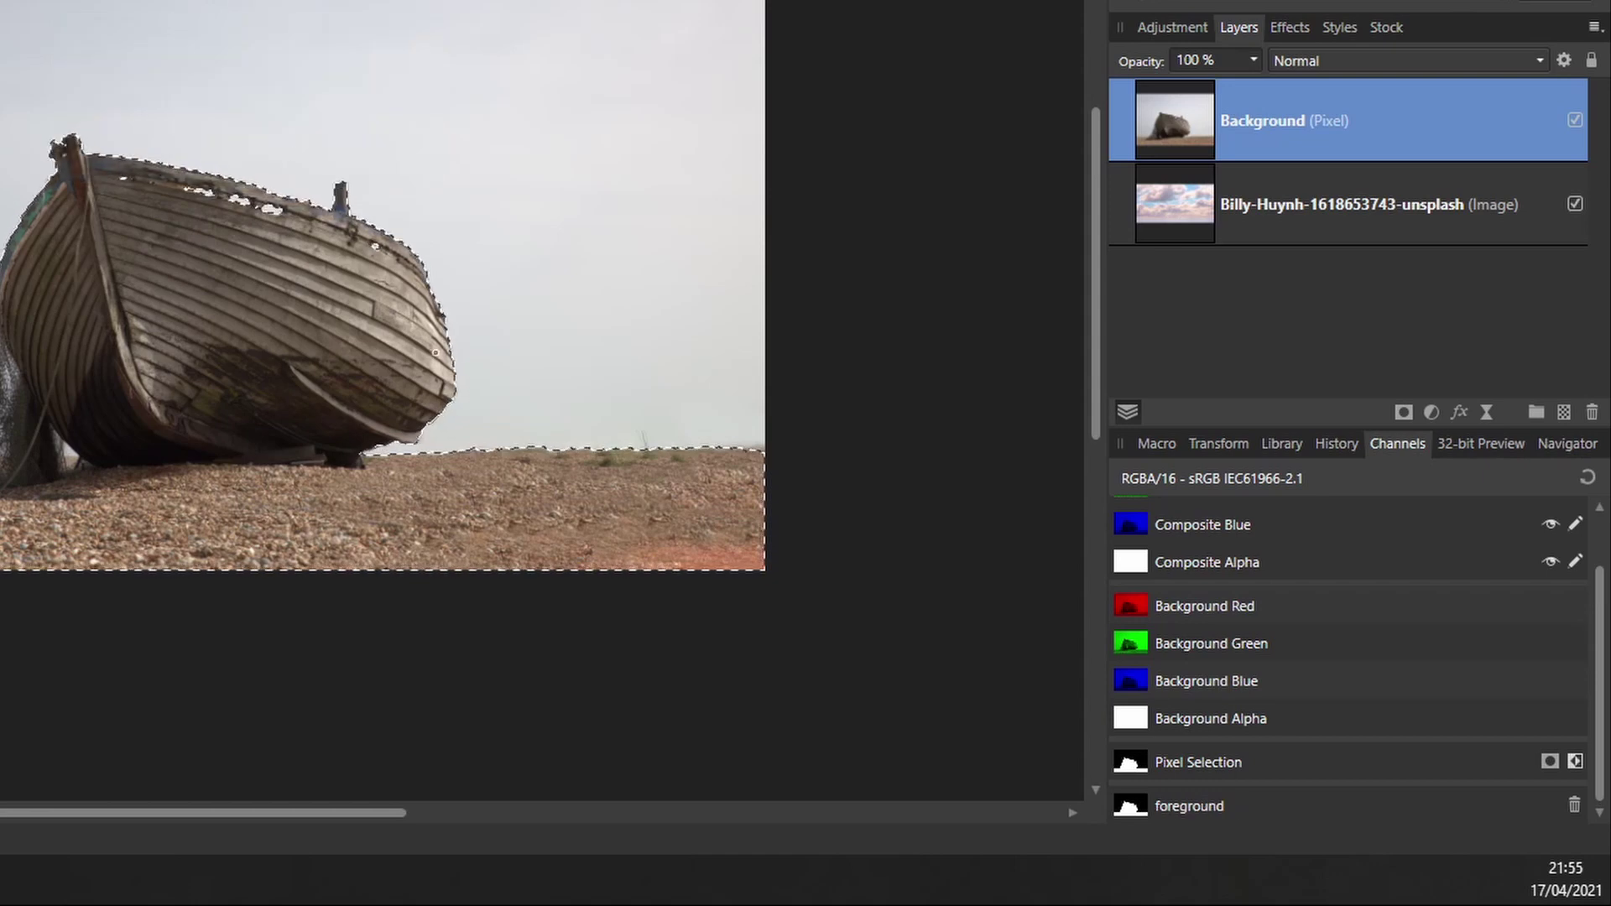
Step: Clear the pixel selection around the boat and beach
scroll(1229, 784, "up", 2)
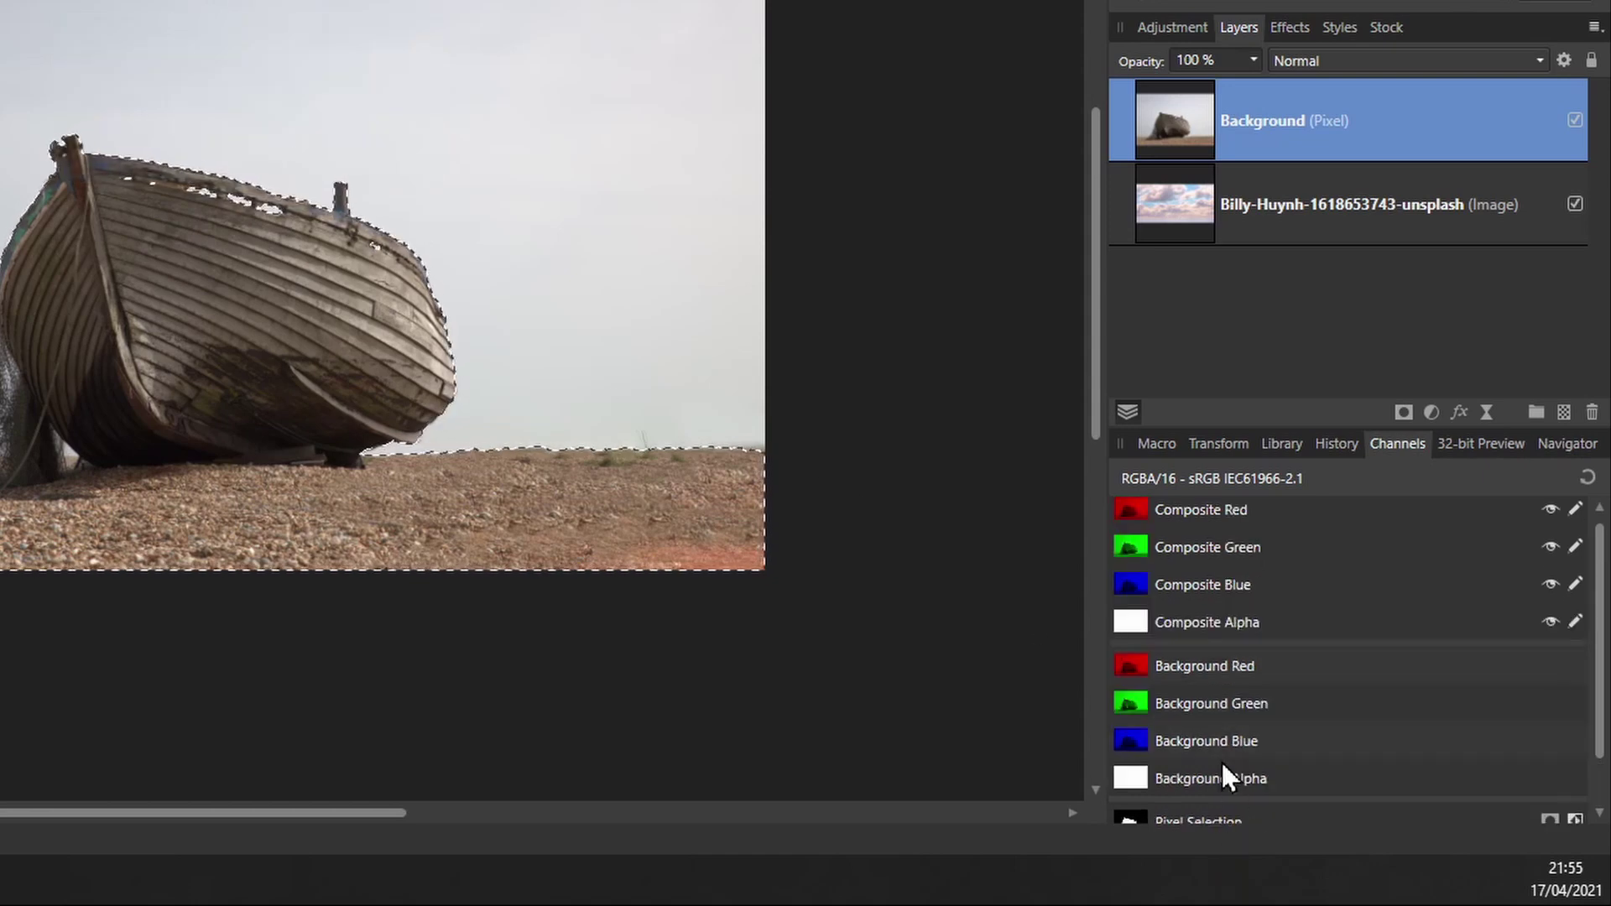
scroll(1221, 760, "down", 2)
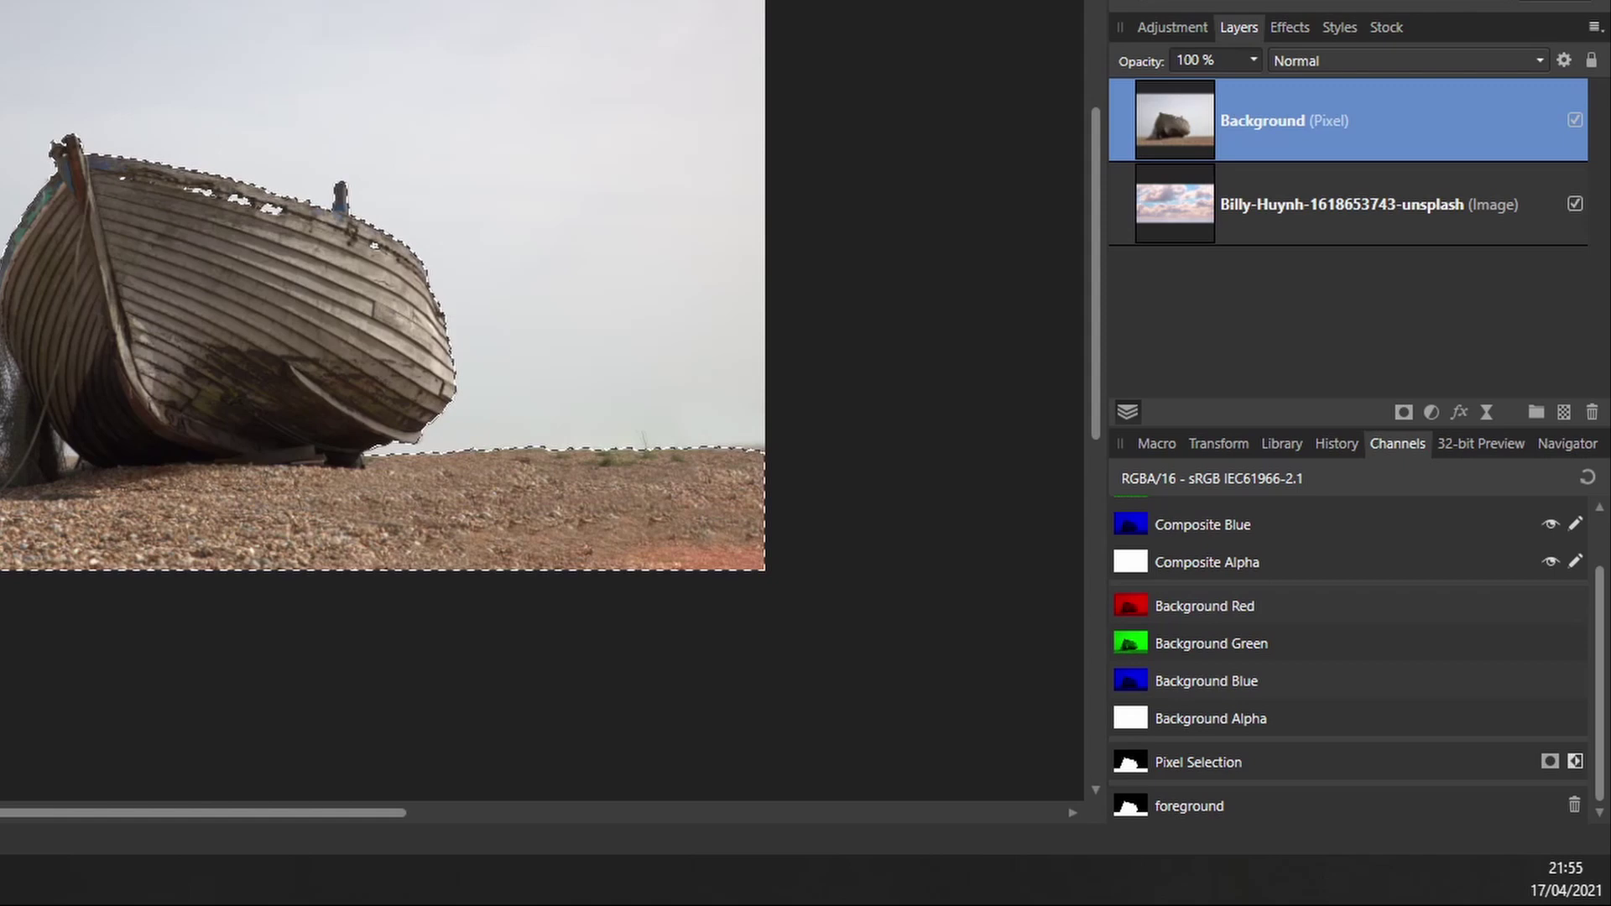
key("ctrl+d")
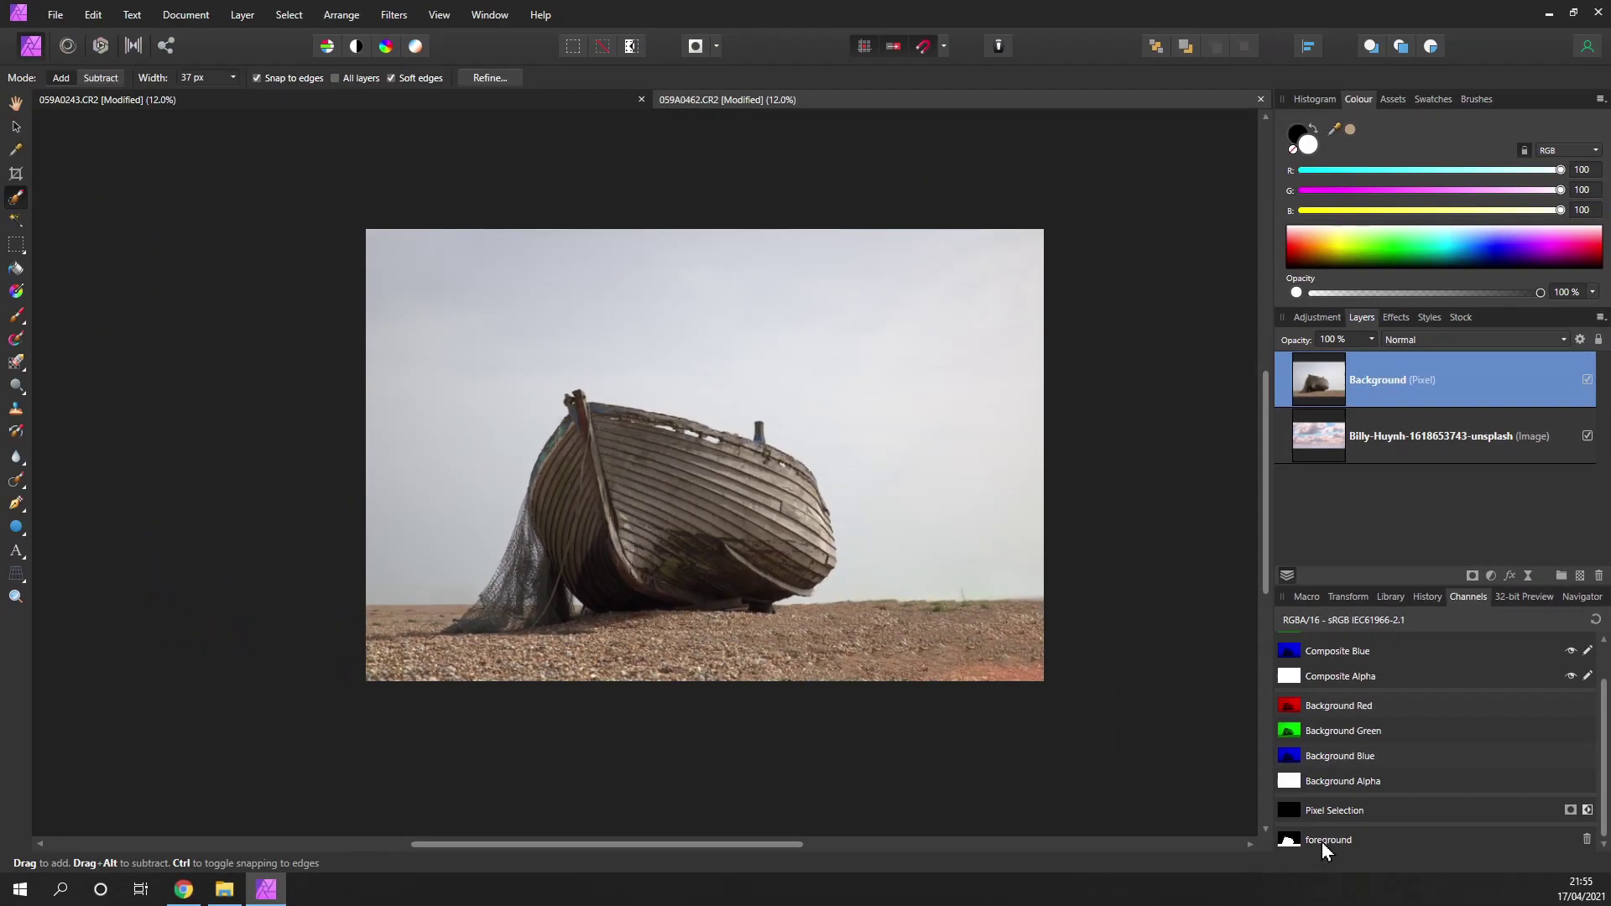
Step: Load the foreground channel into the pixel selection and deselect it again
right_click(1322, 840)
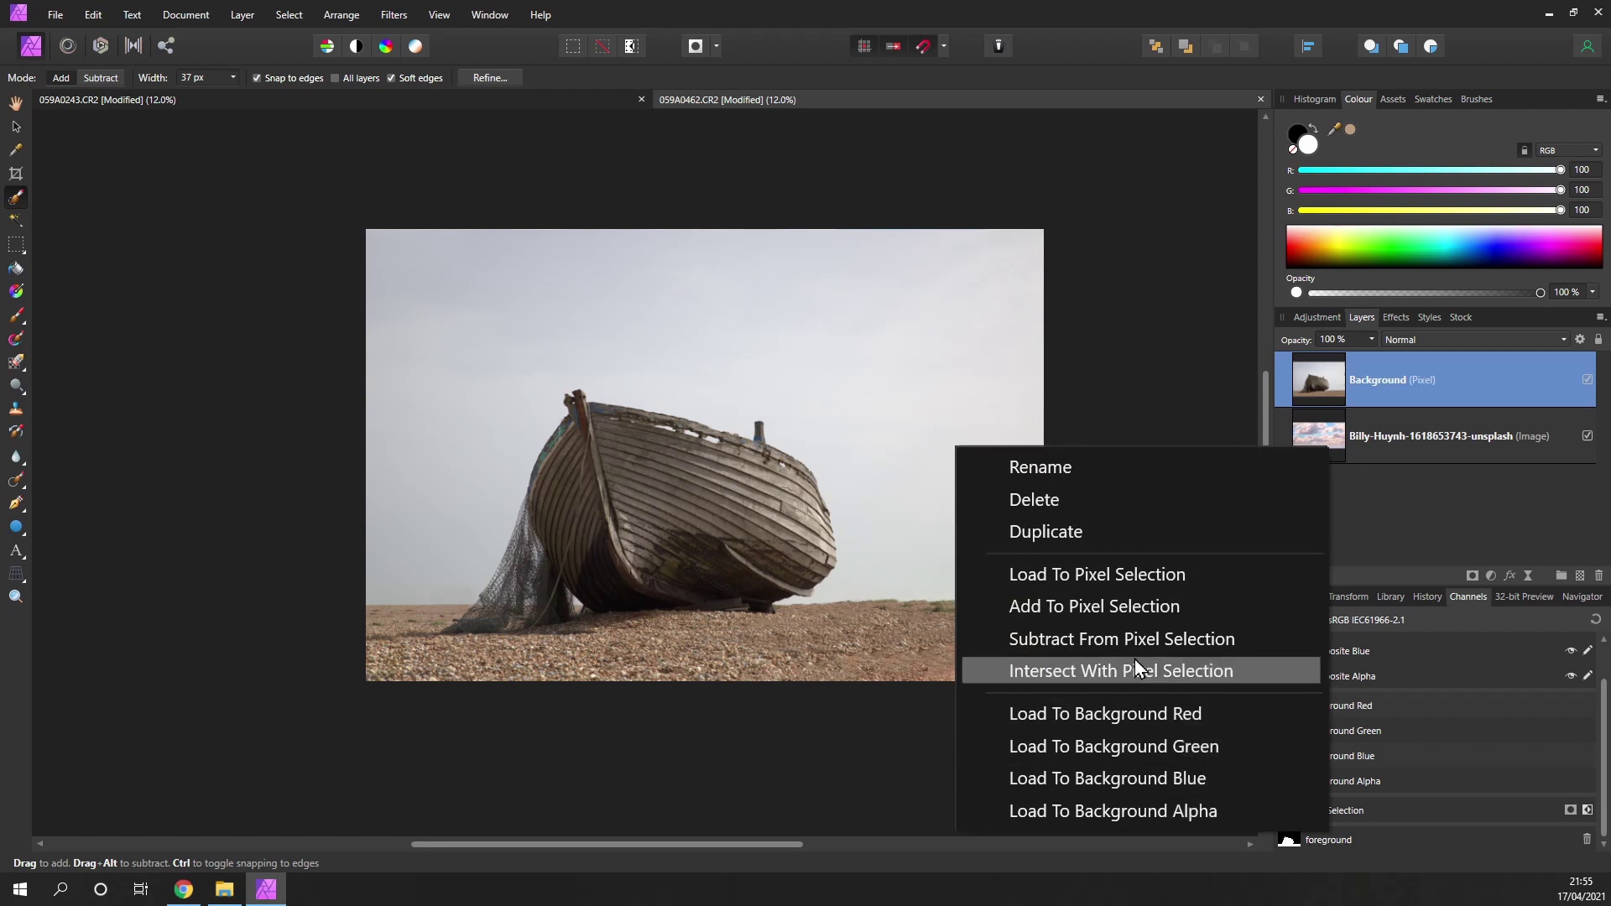
left_click(1131, 577)
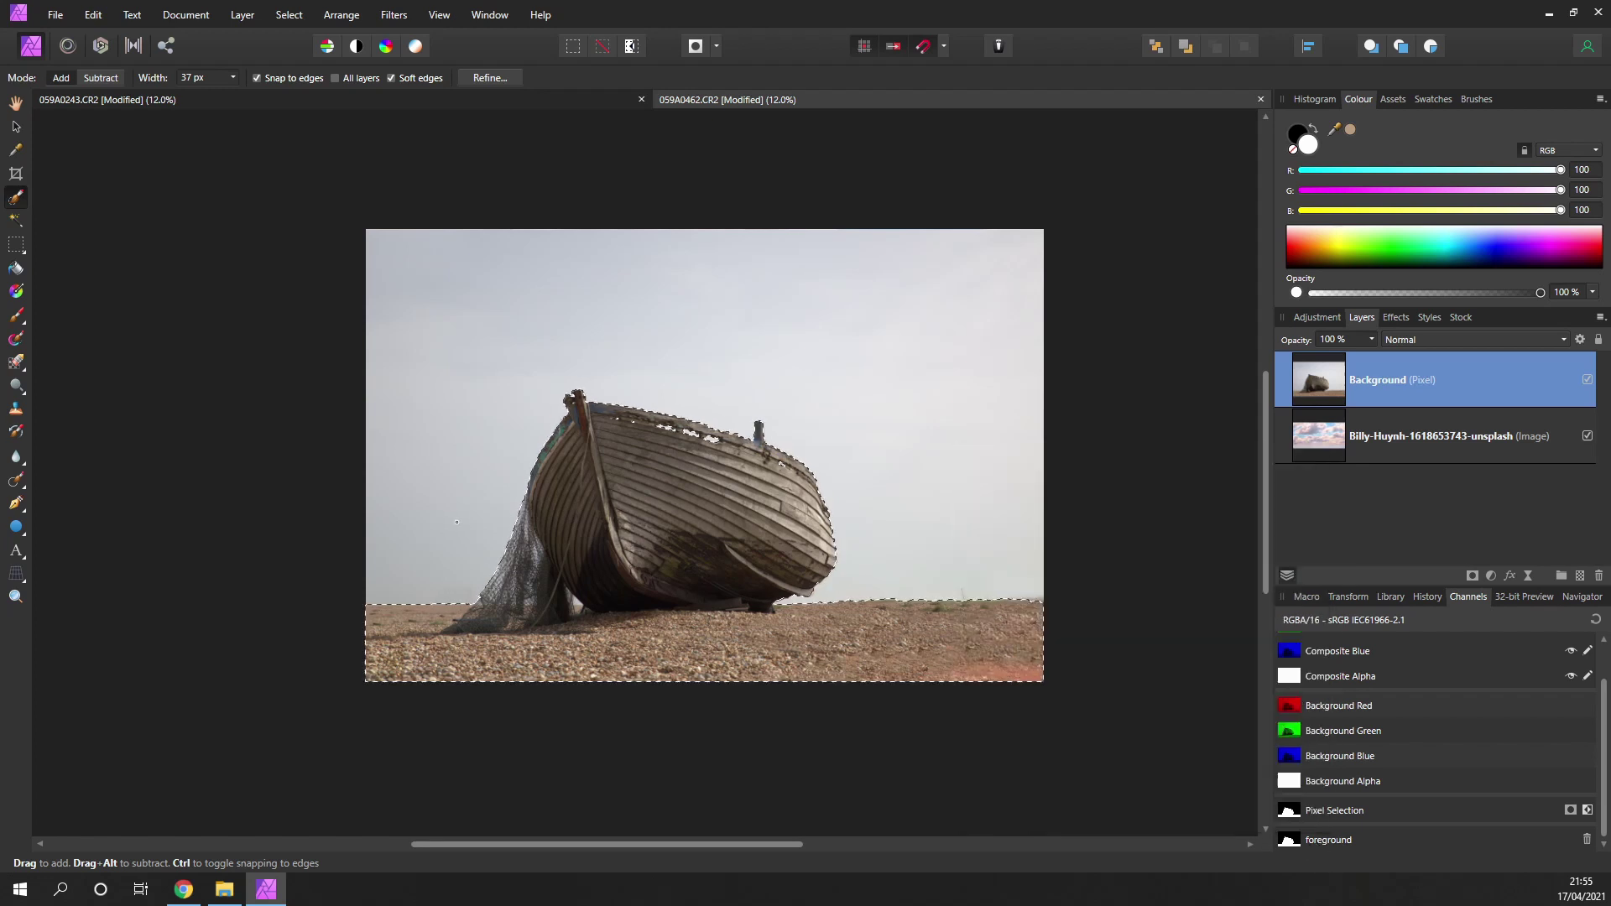
left_click(602, 47)
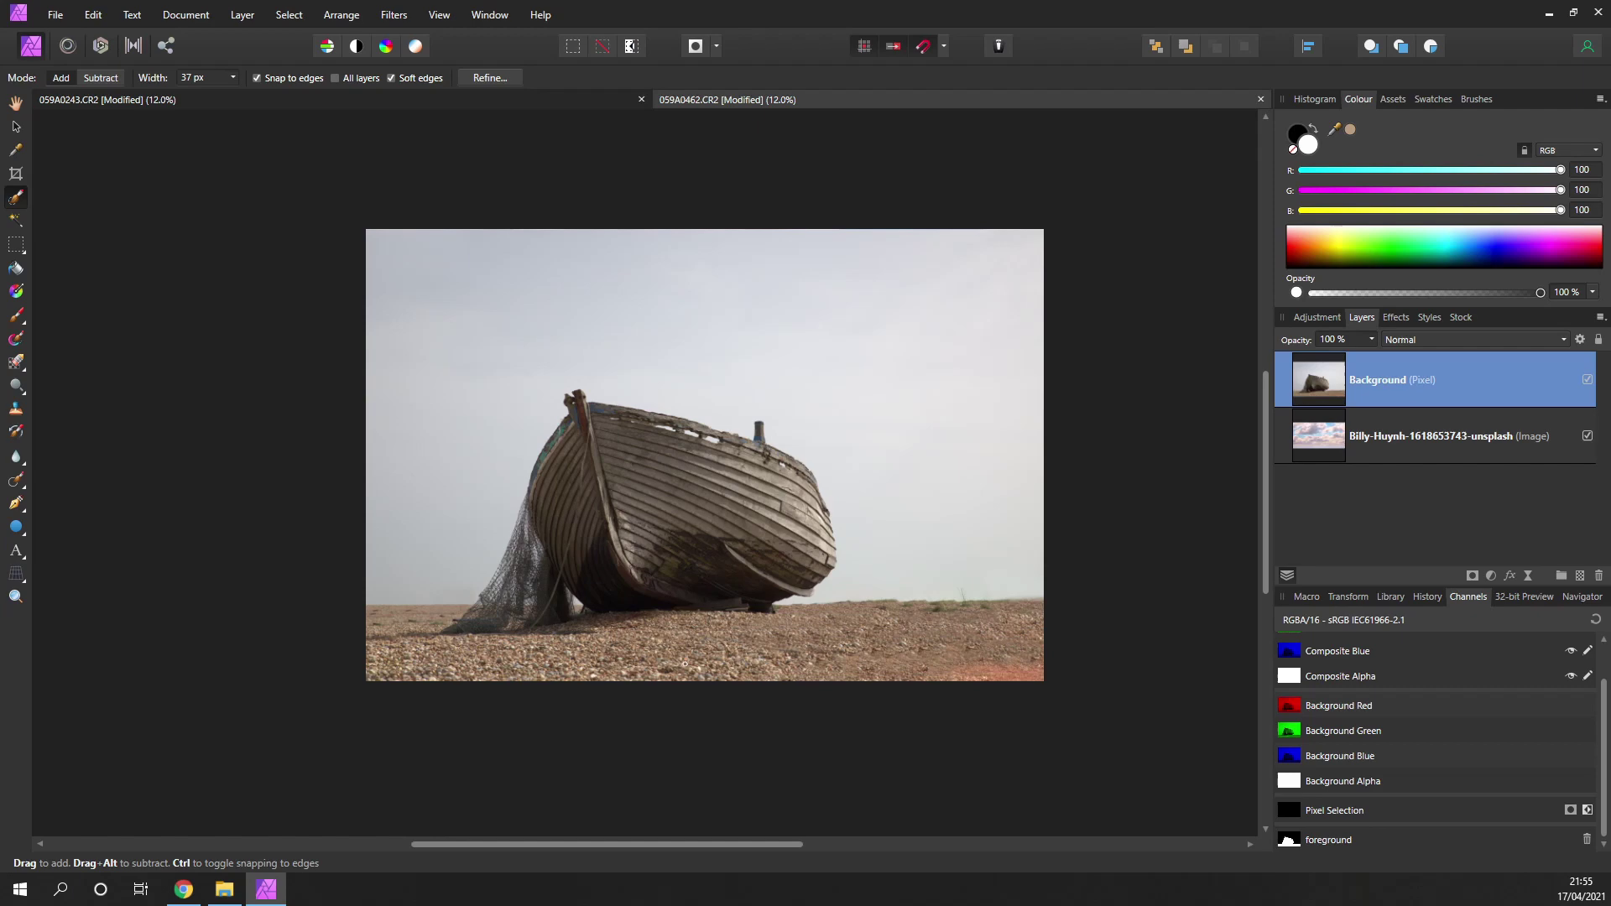
Step: Add a Threshold adjustment above the Background layer and inspect its effect on the boat and fishing net
scroll(684, 663, "up", 5)
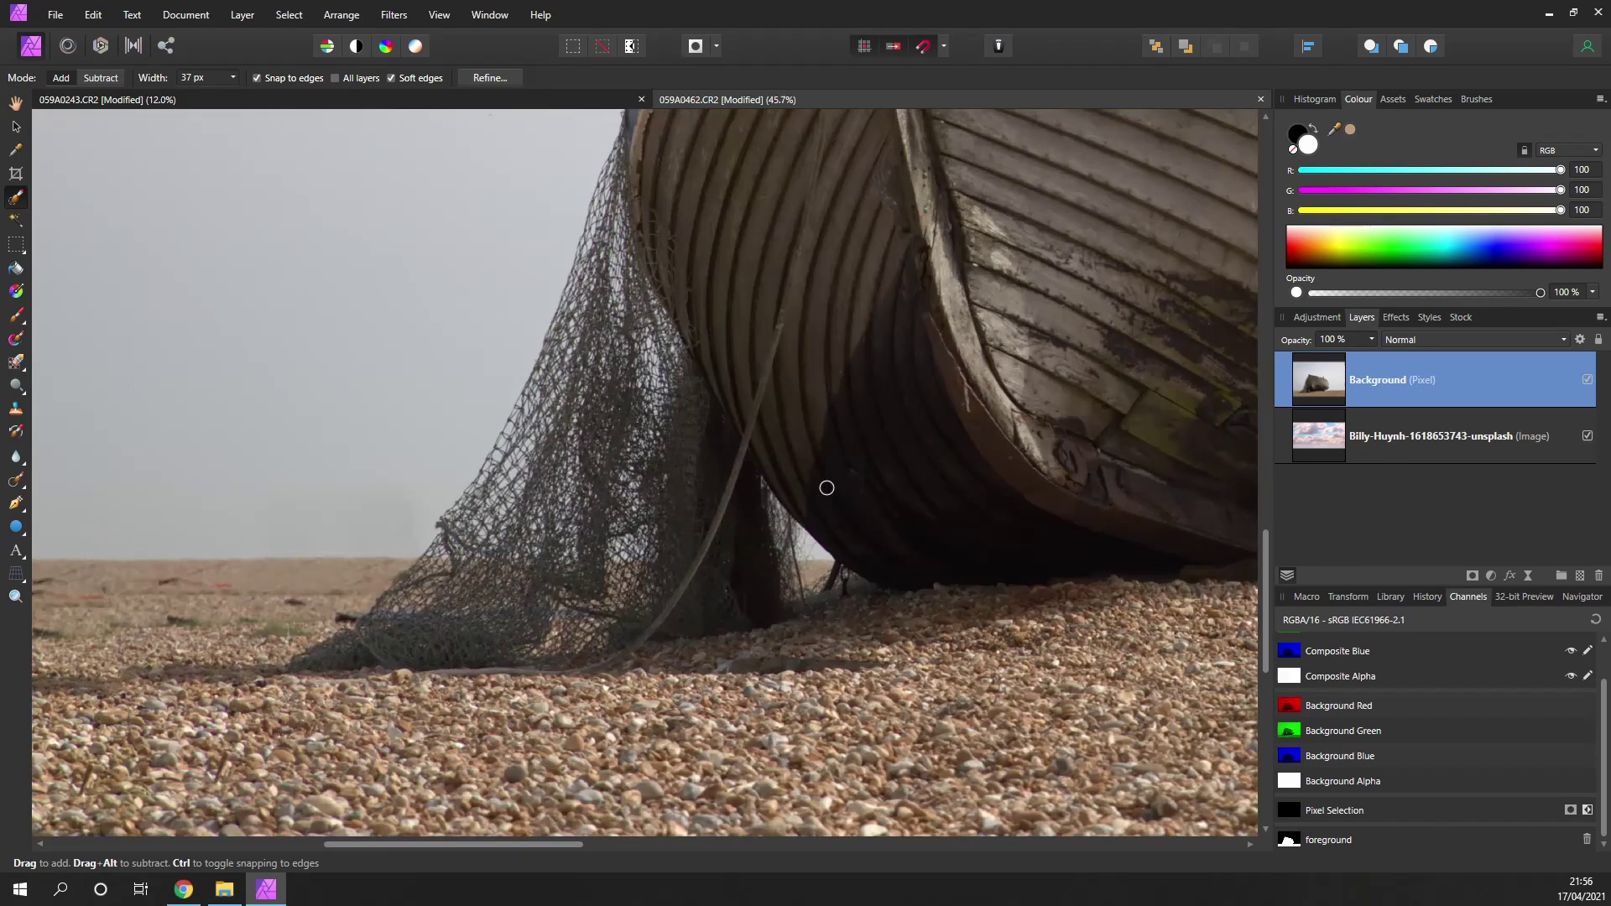
left_click(1491, 576)
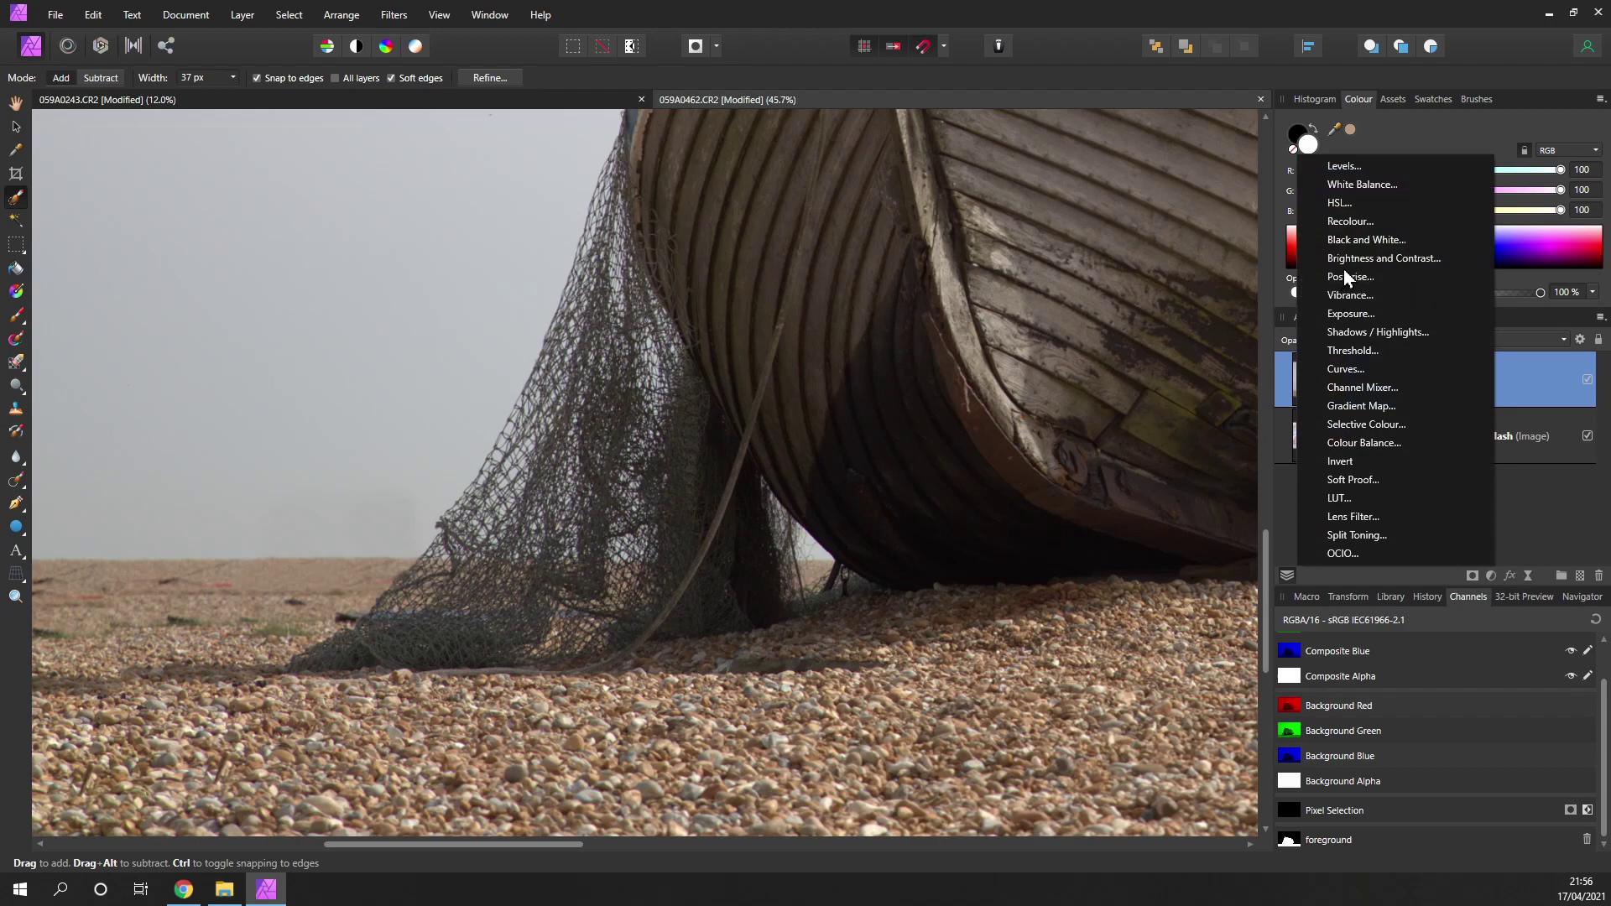
left_click(1369, 350)
scroll(478, 443, "down", 3)
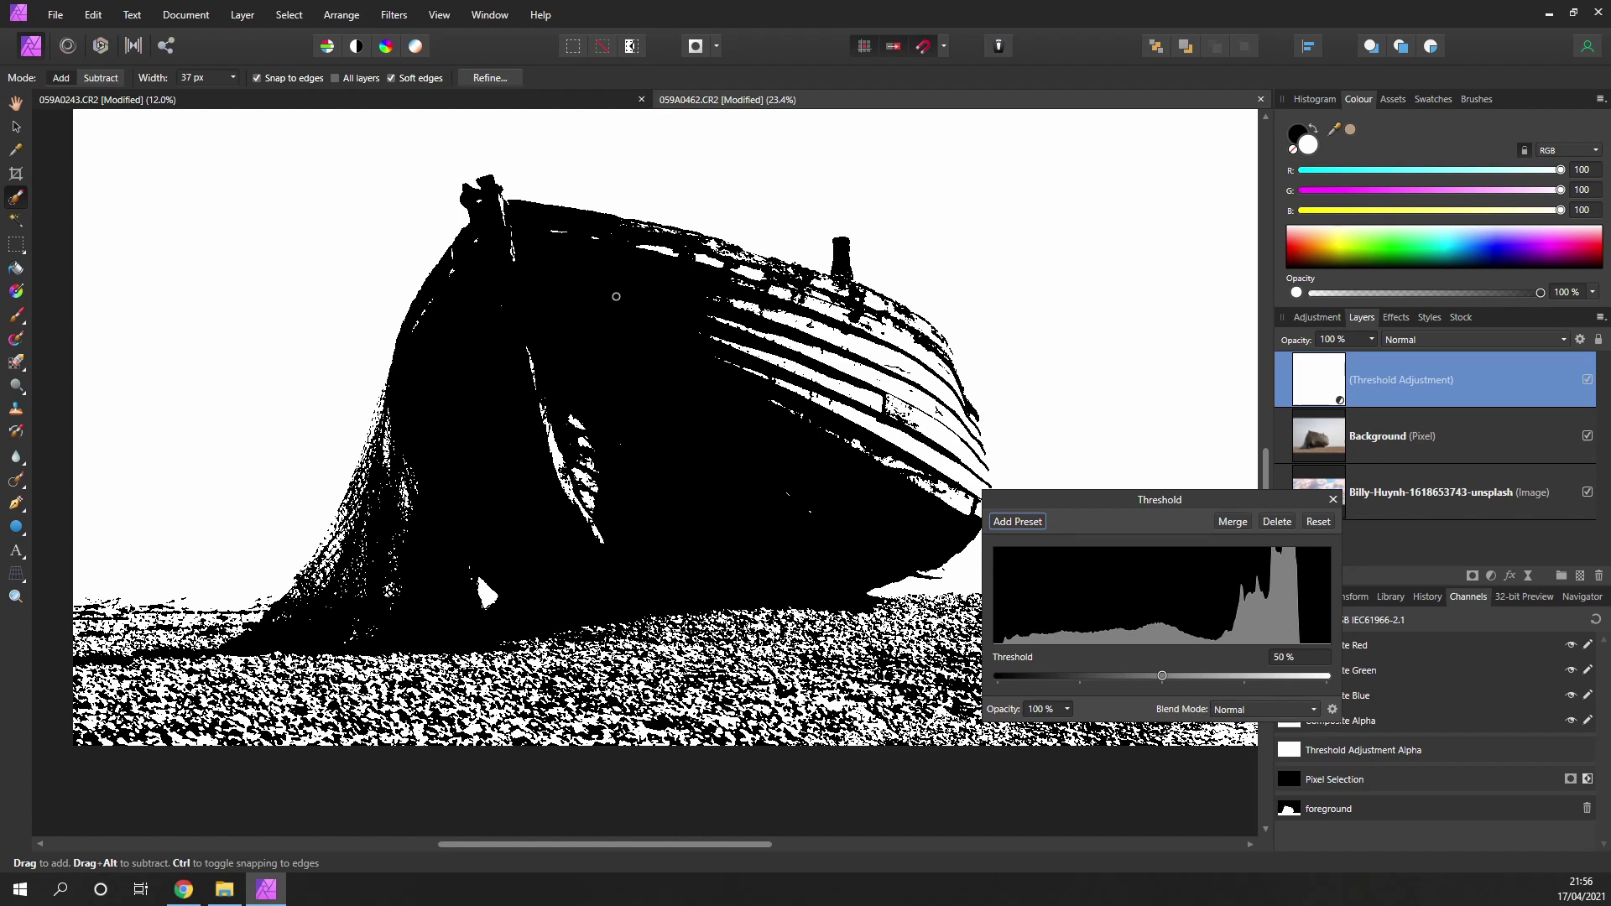
left_click_drag(749, 155, 700, 217)
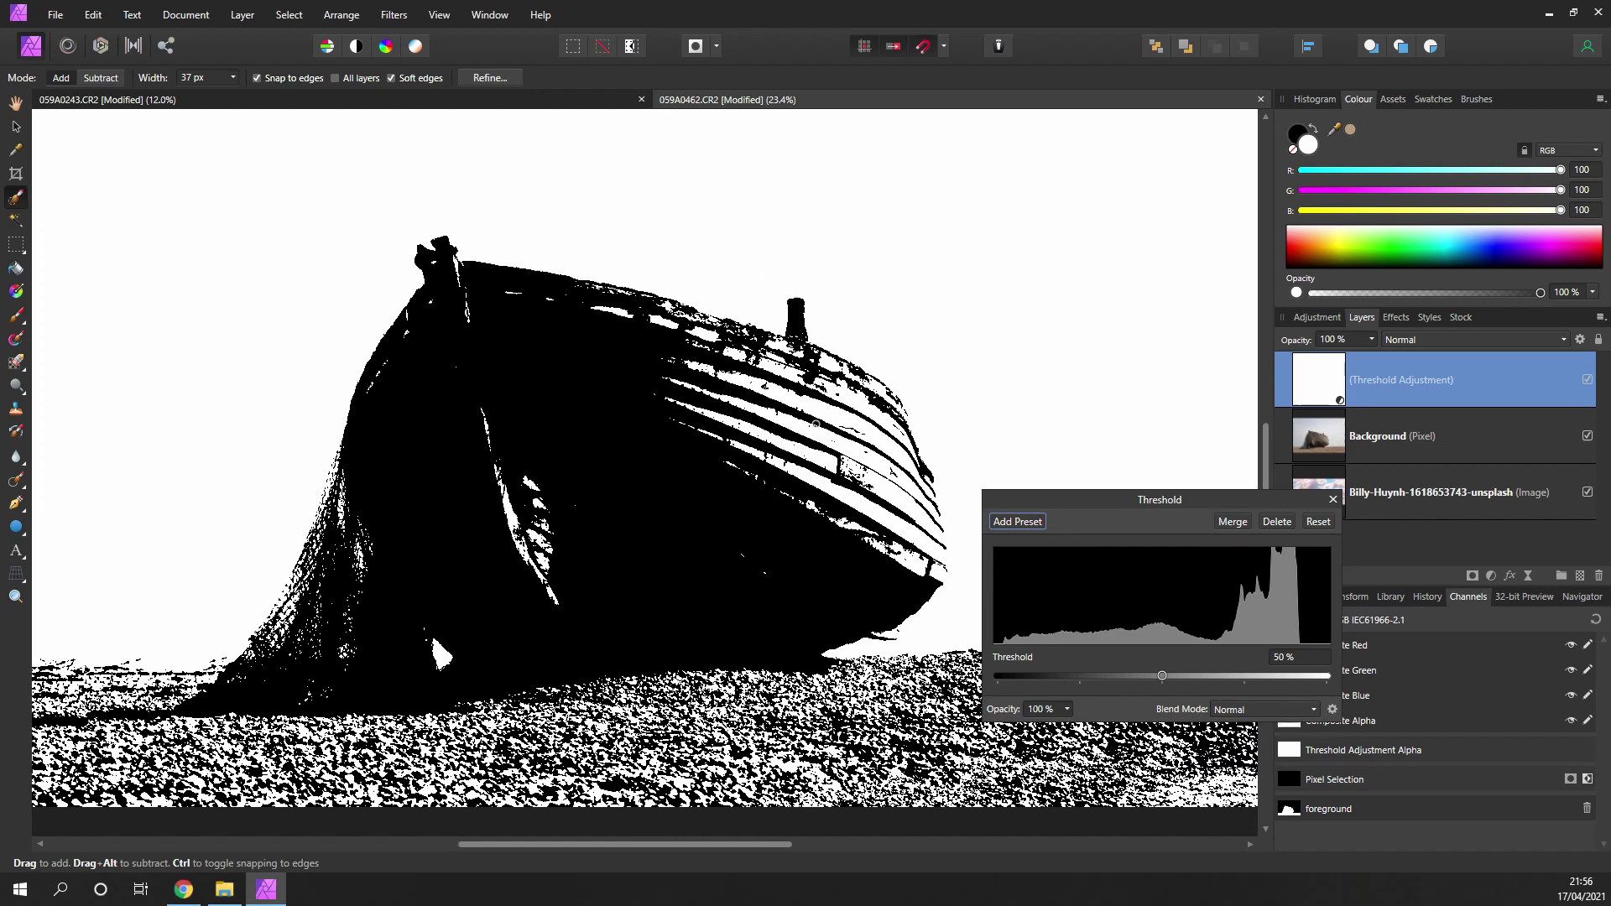
left_click_drag(783, 434, 993, 312)
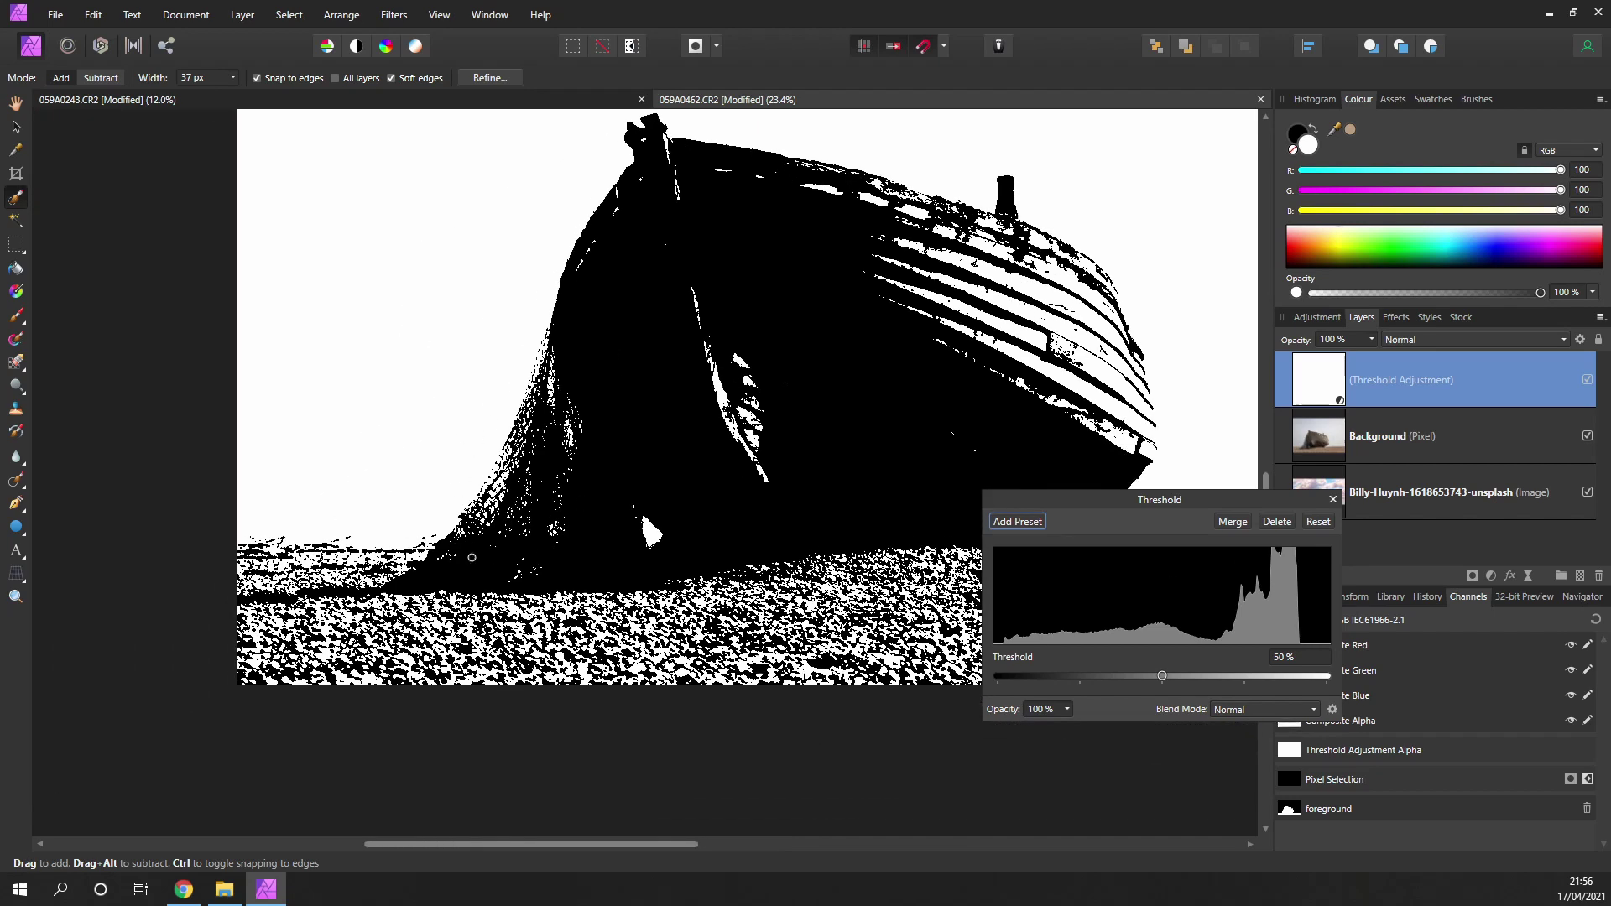
scroll(518, 530, "up", 6)
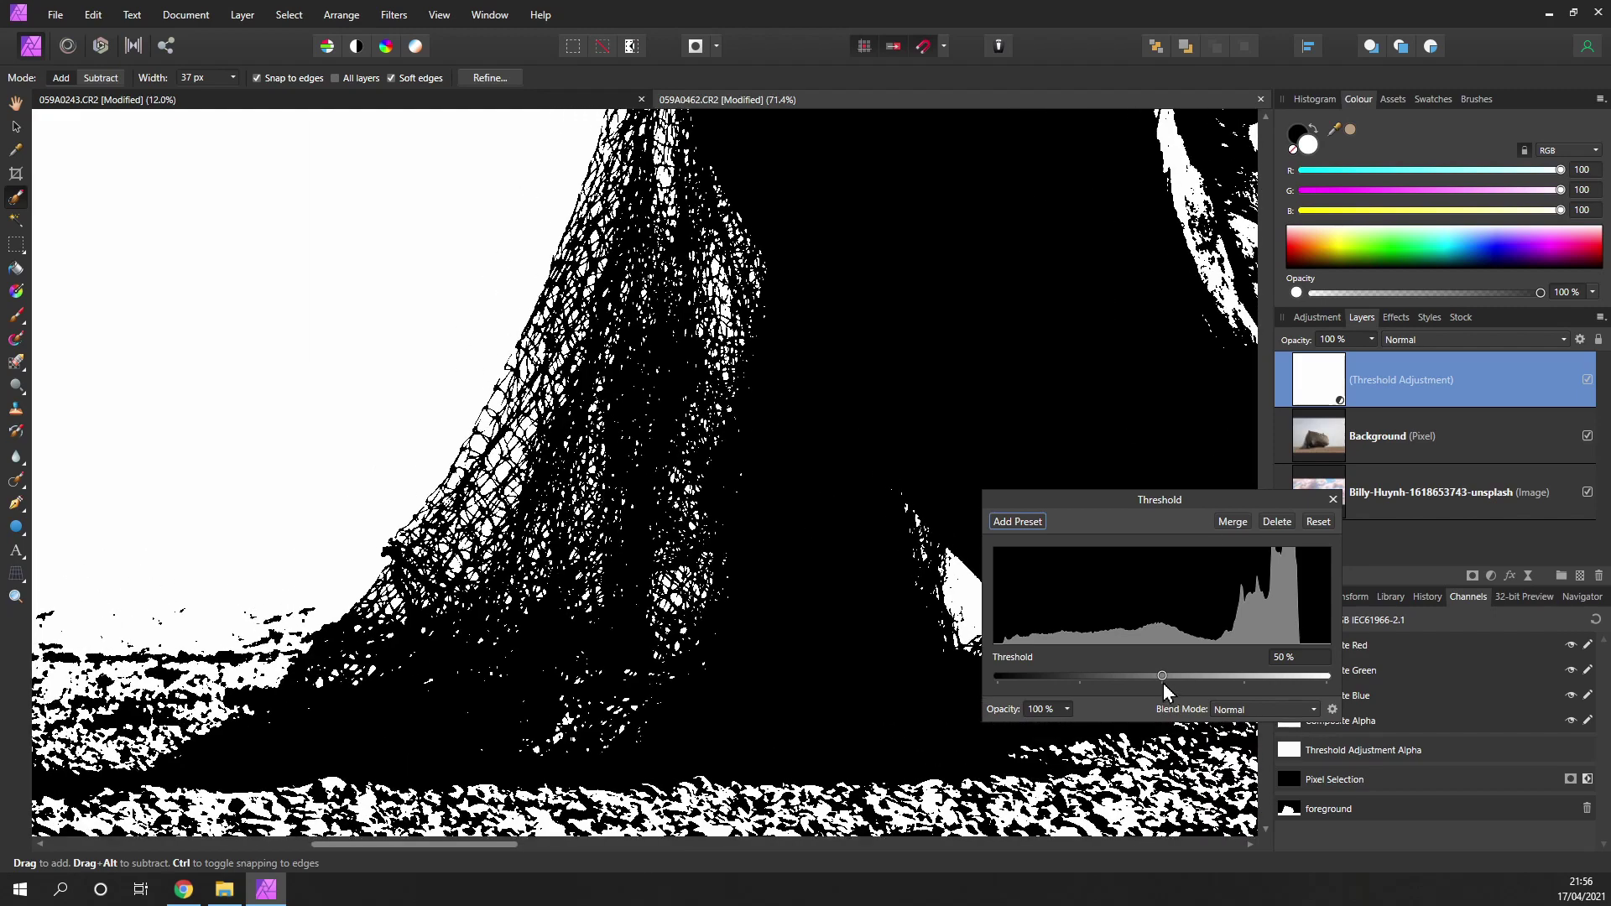
Step: Try Threshold values of 29% and 47%, checking how well the strands of the fishing net are kept
left_click_drag(1161, 677, 1095, 676)
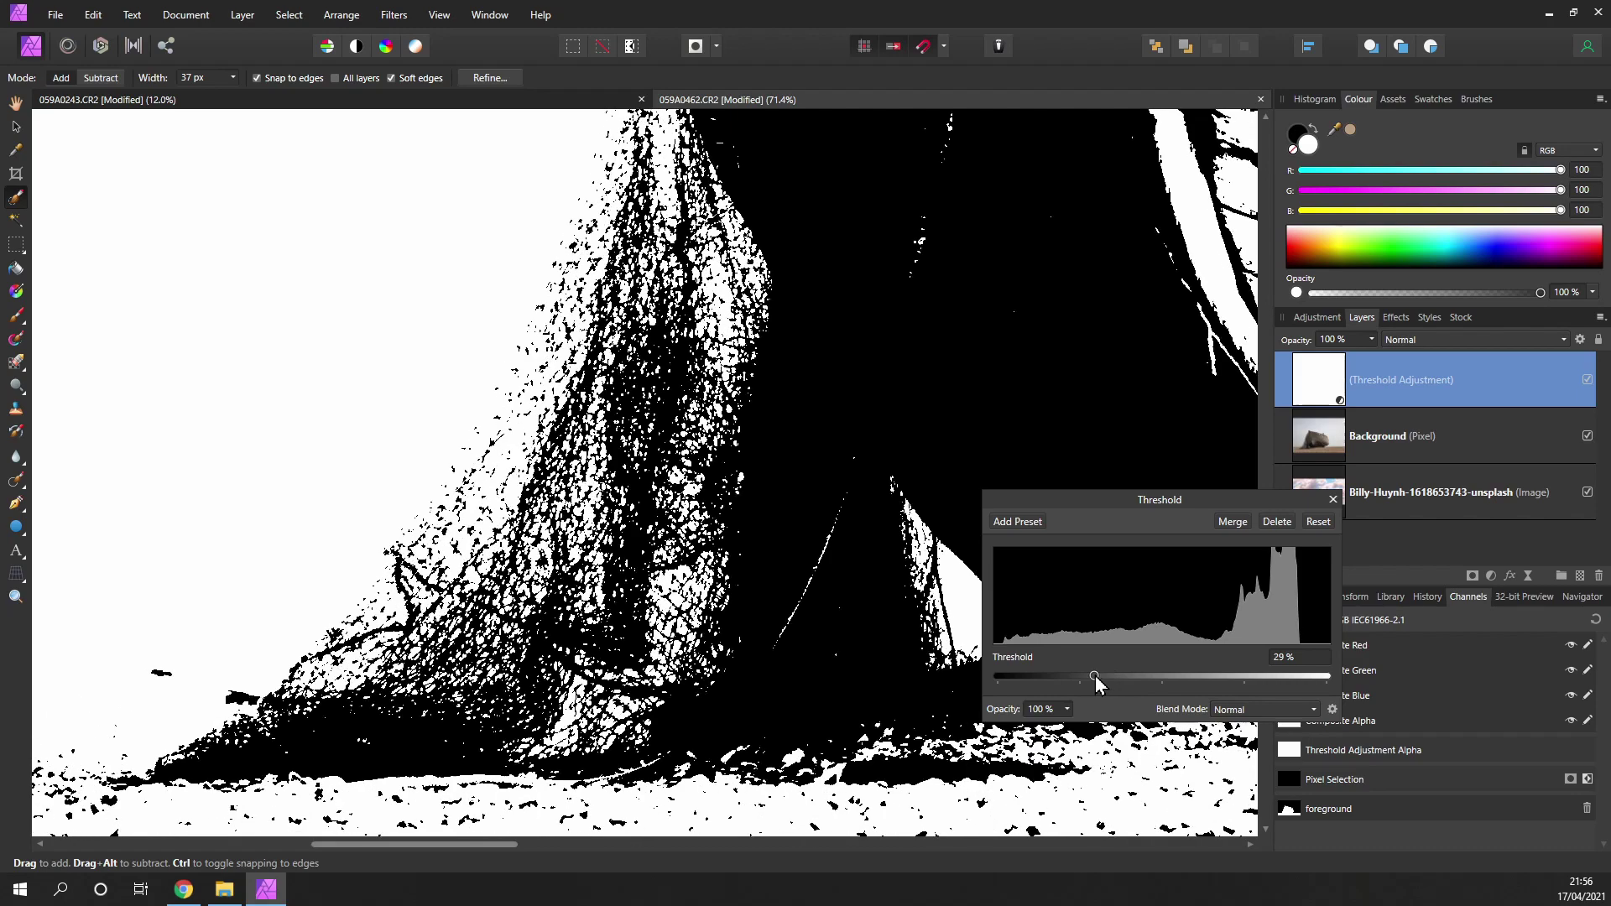
scroll(612, 556, "down", 5)
scroll(609, 557, "down", 2)
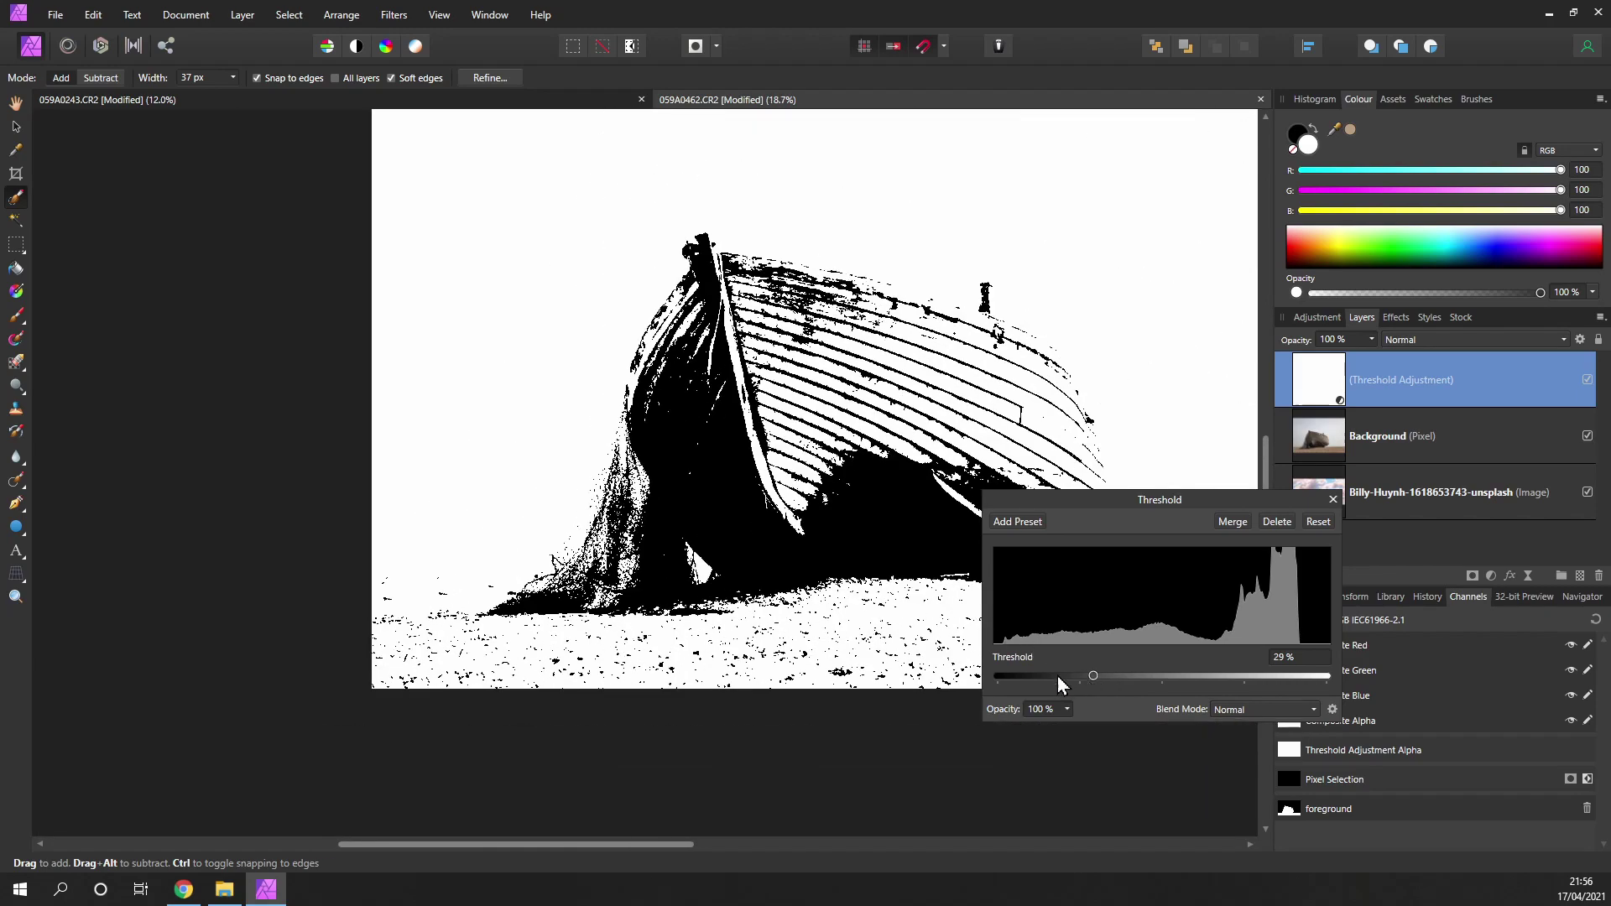
mouse_move(1098, 675)
left_mouse_down()
mouse_move(1226, 676)
mouse_move(1152, 677)
left_mouse_up()
scroll(596, 626, "up", 5)
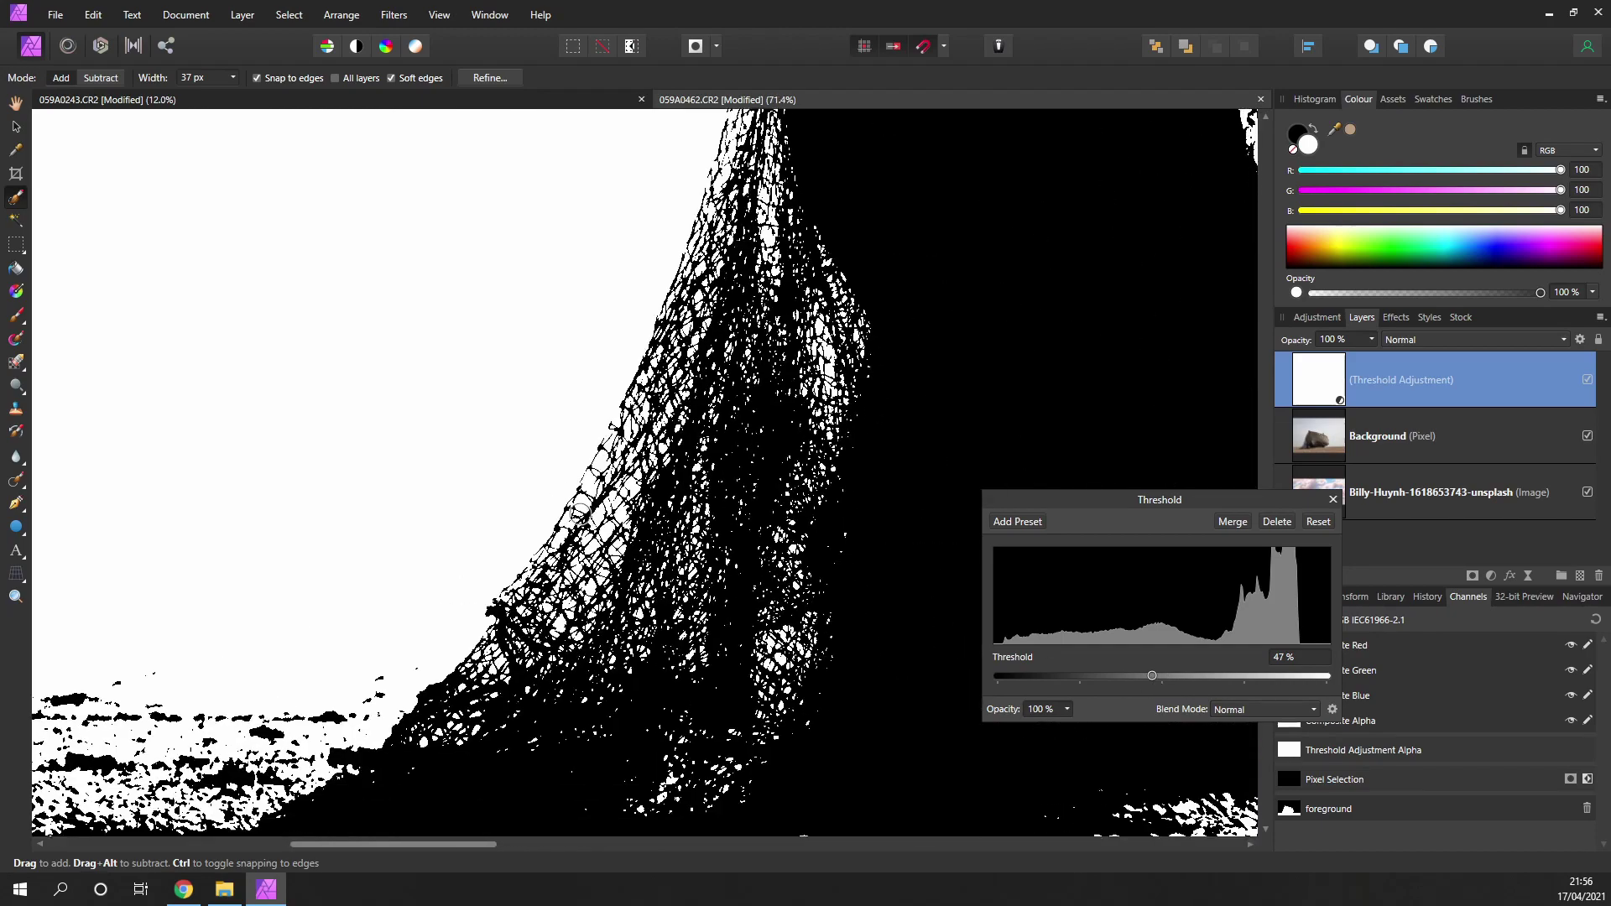
scroll(550, 499, "down", 1)
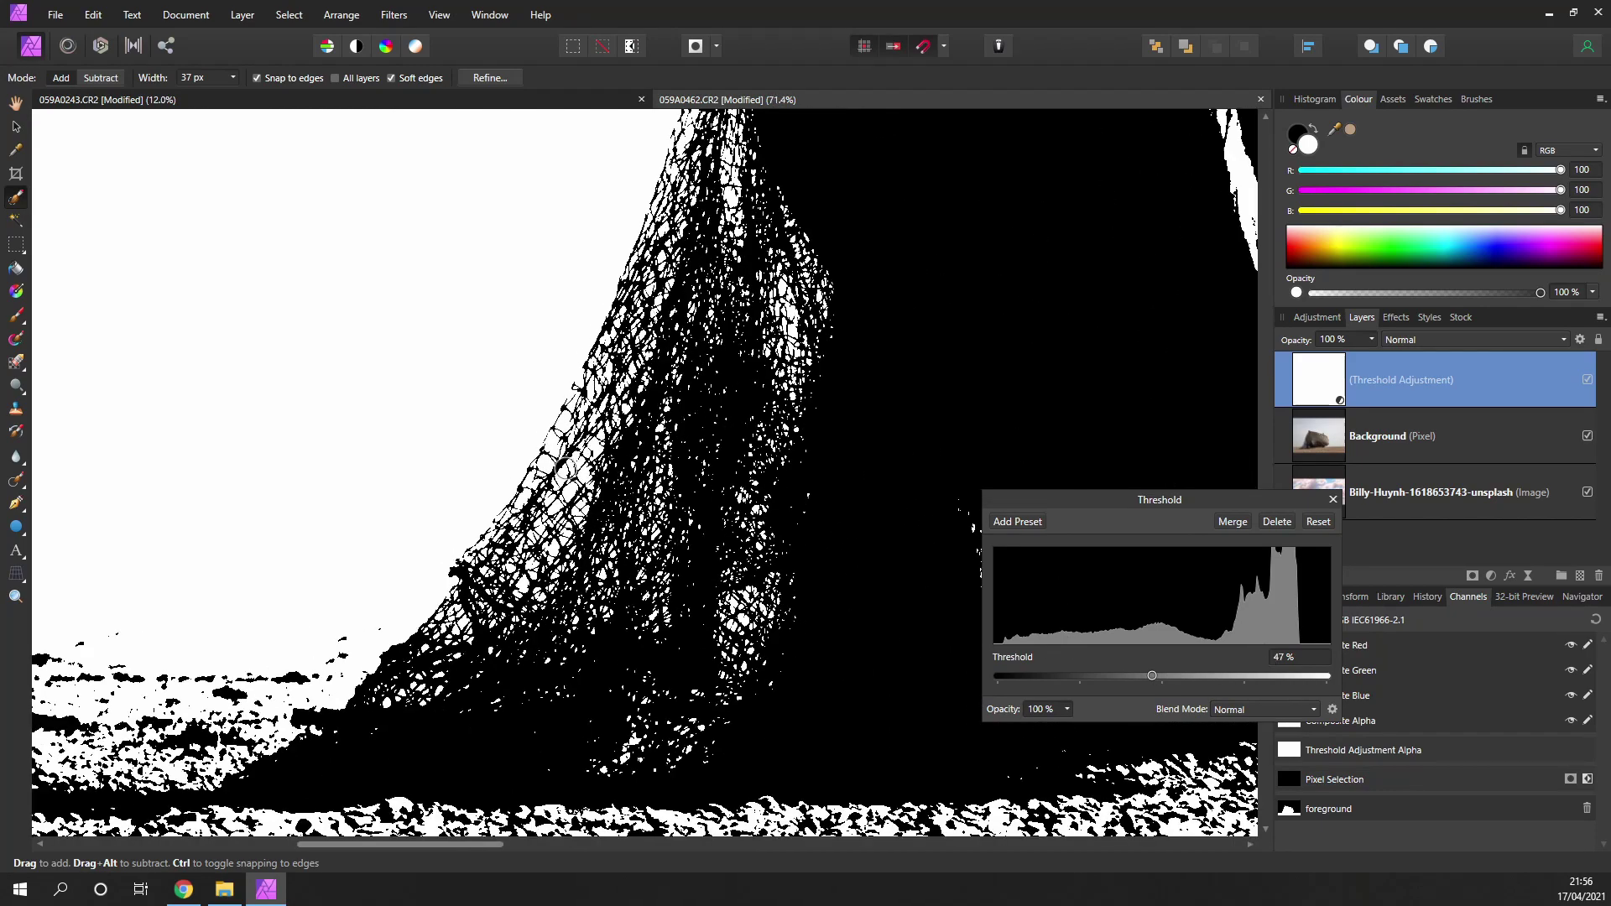
scroll(604, 500, "up", 2)
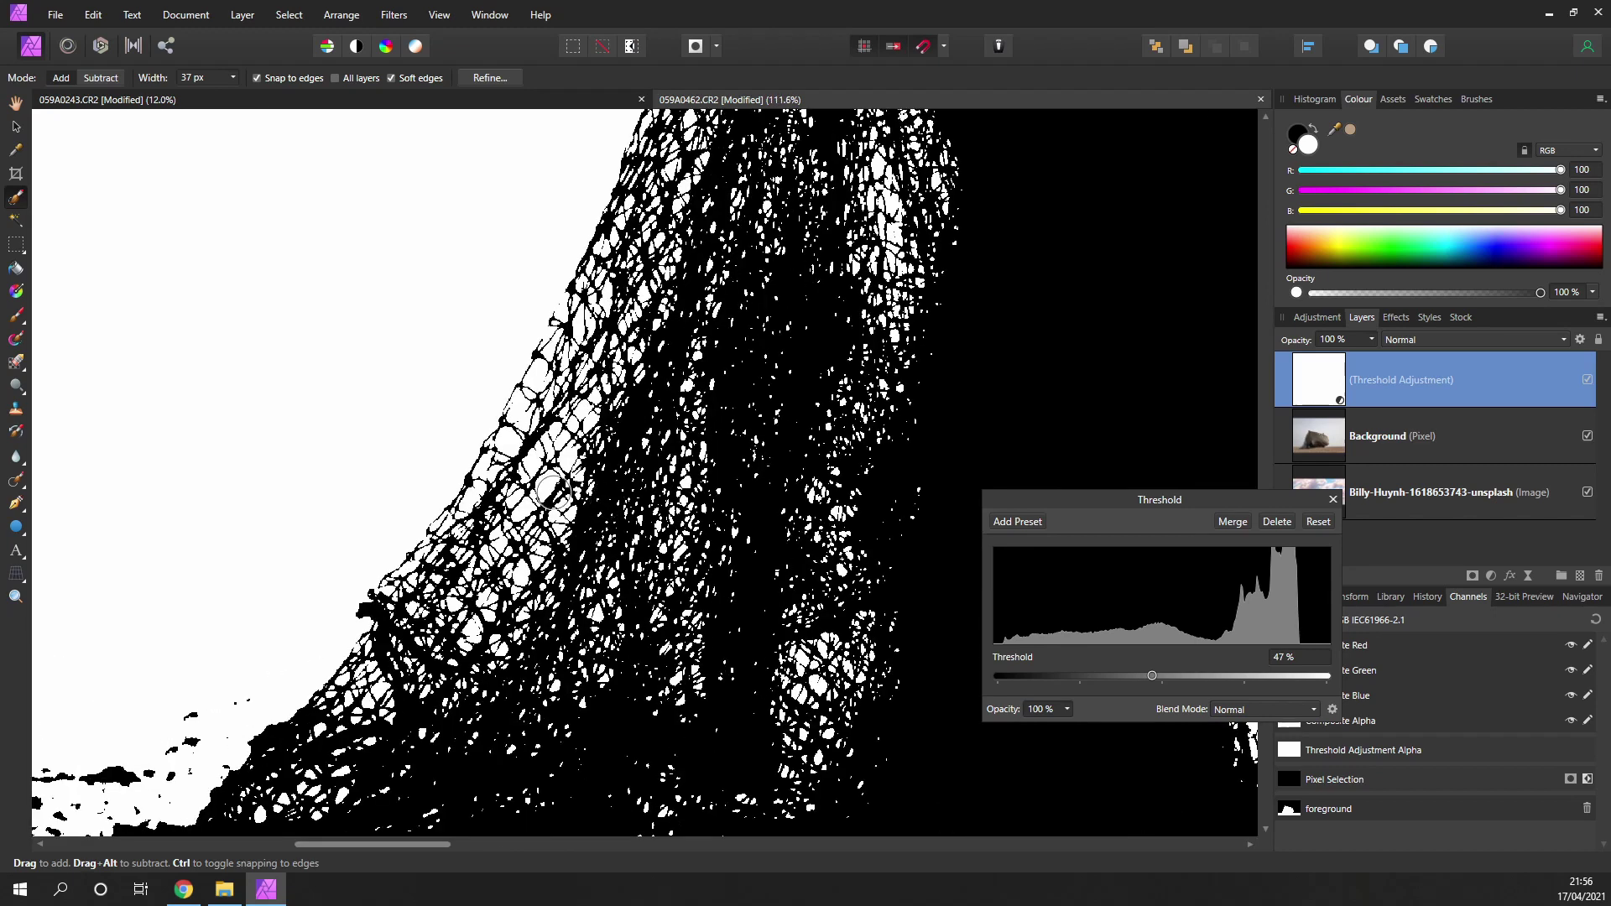
Step: Set the Threshold to 55% and check the net and the horizon beside it
left_click_drag(1156, 676, 1180, 676)
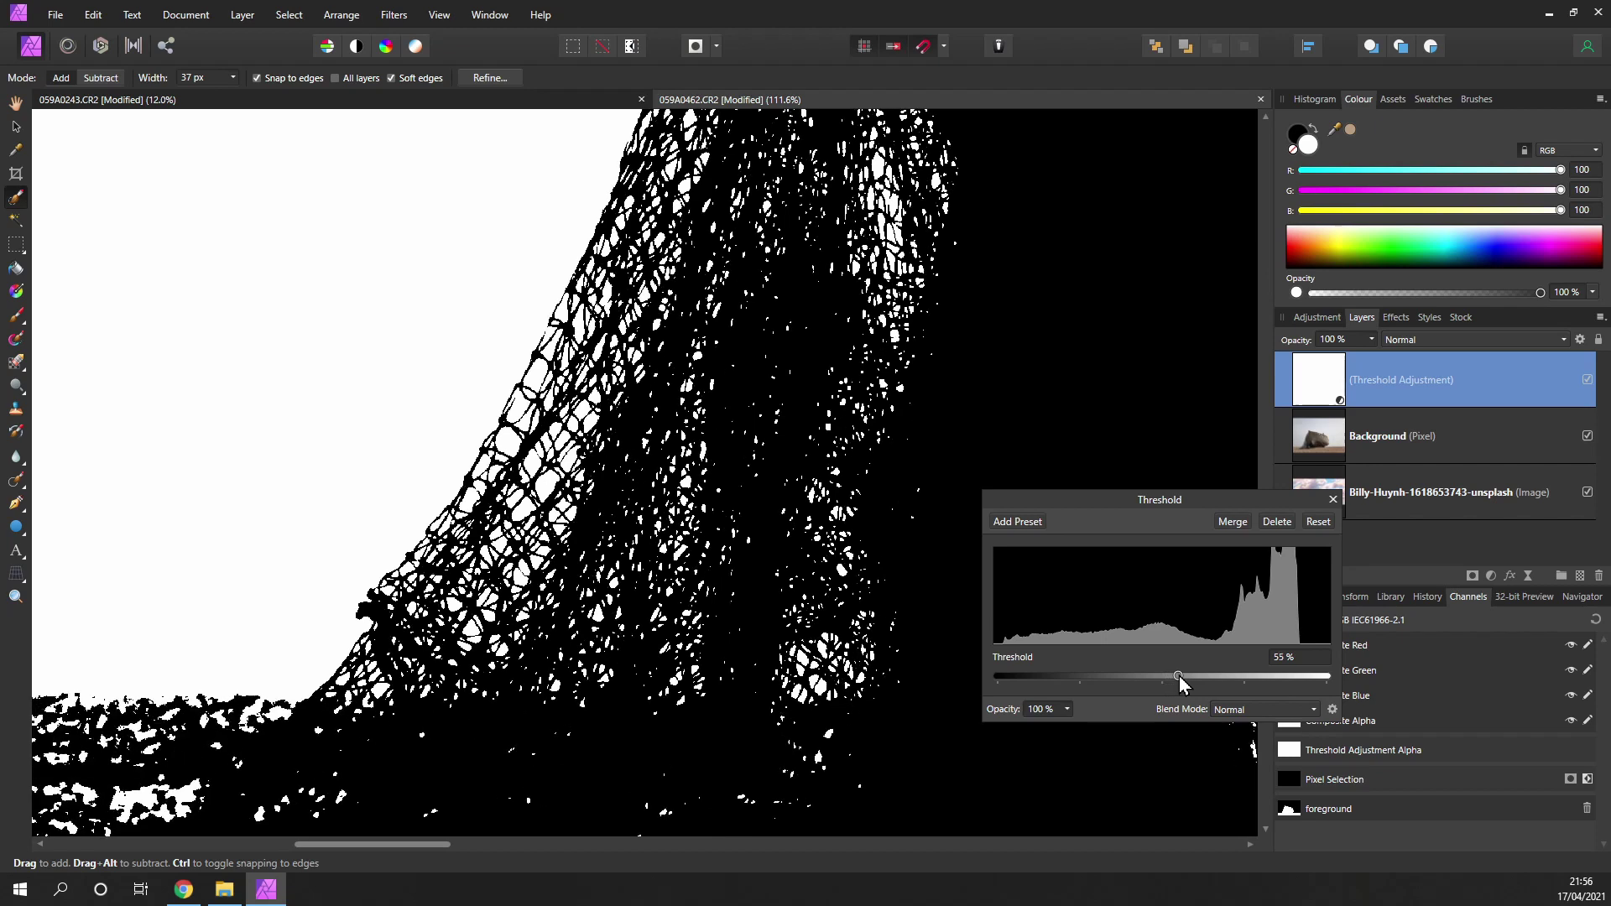
scroll(723, 453, "down", 3)
scroll(727, 379, "down", 1)
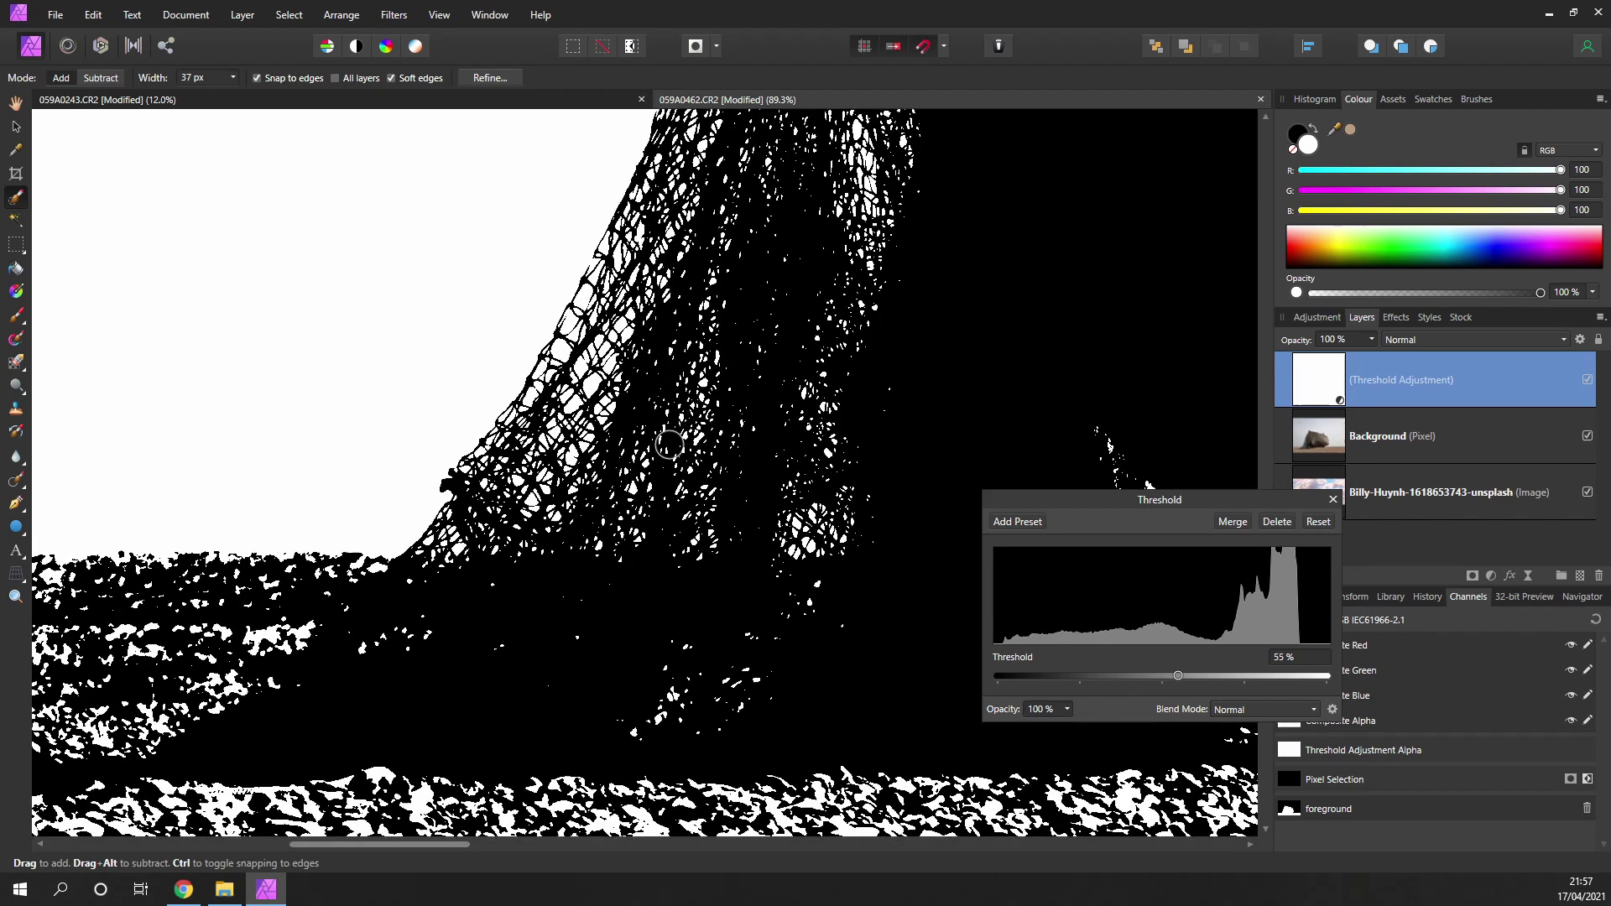
left_click_drag(349, 649, 416, 575)
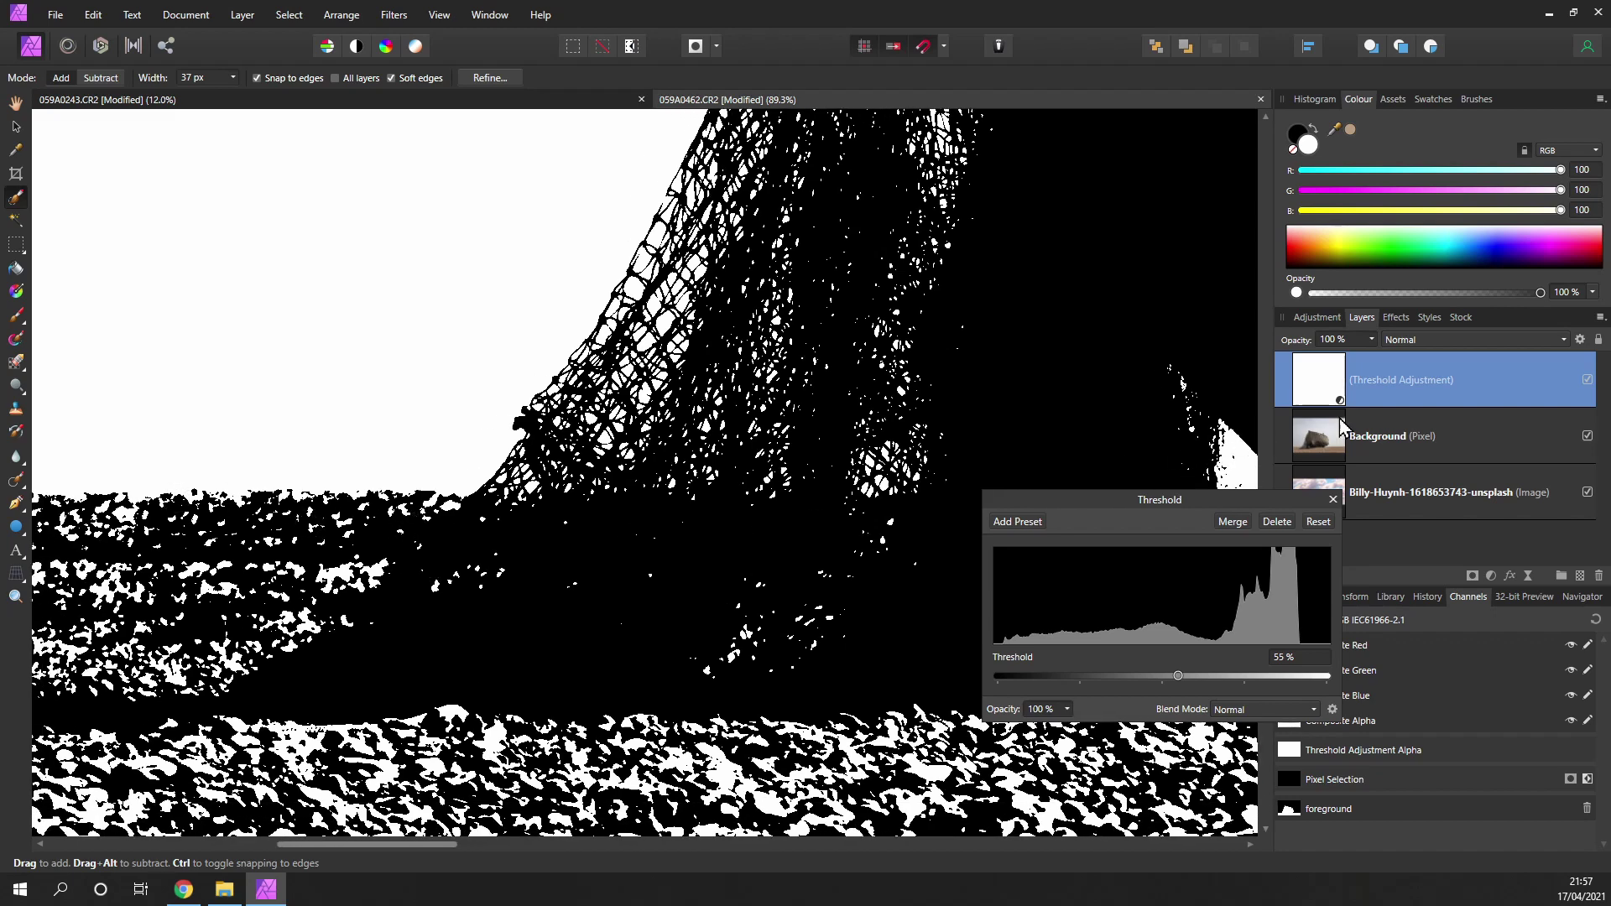
Step: Toggle the Threshold adjustment's visibility to compare the net with the original photo, and close the adjustment's settings
left_click(1589, 380)
left_click(1588, 380)
left_click(1589, 379)
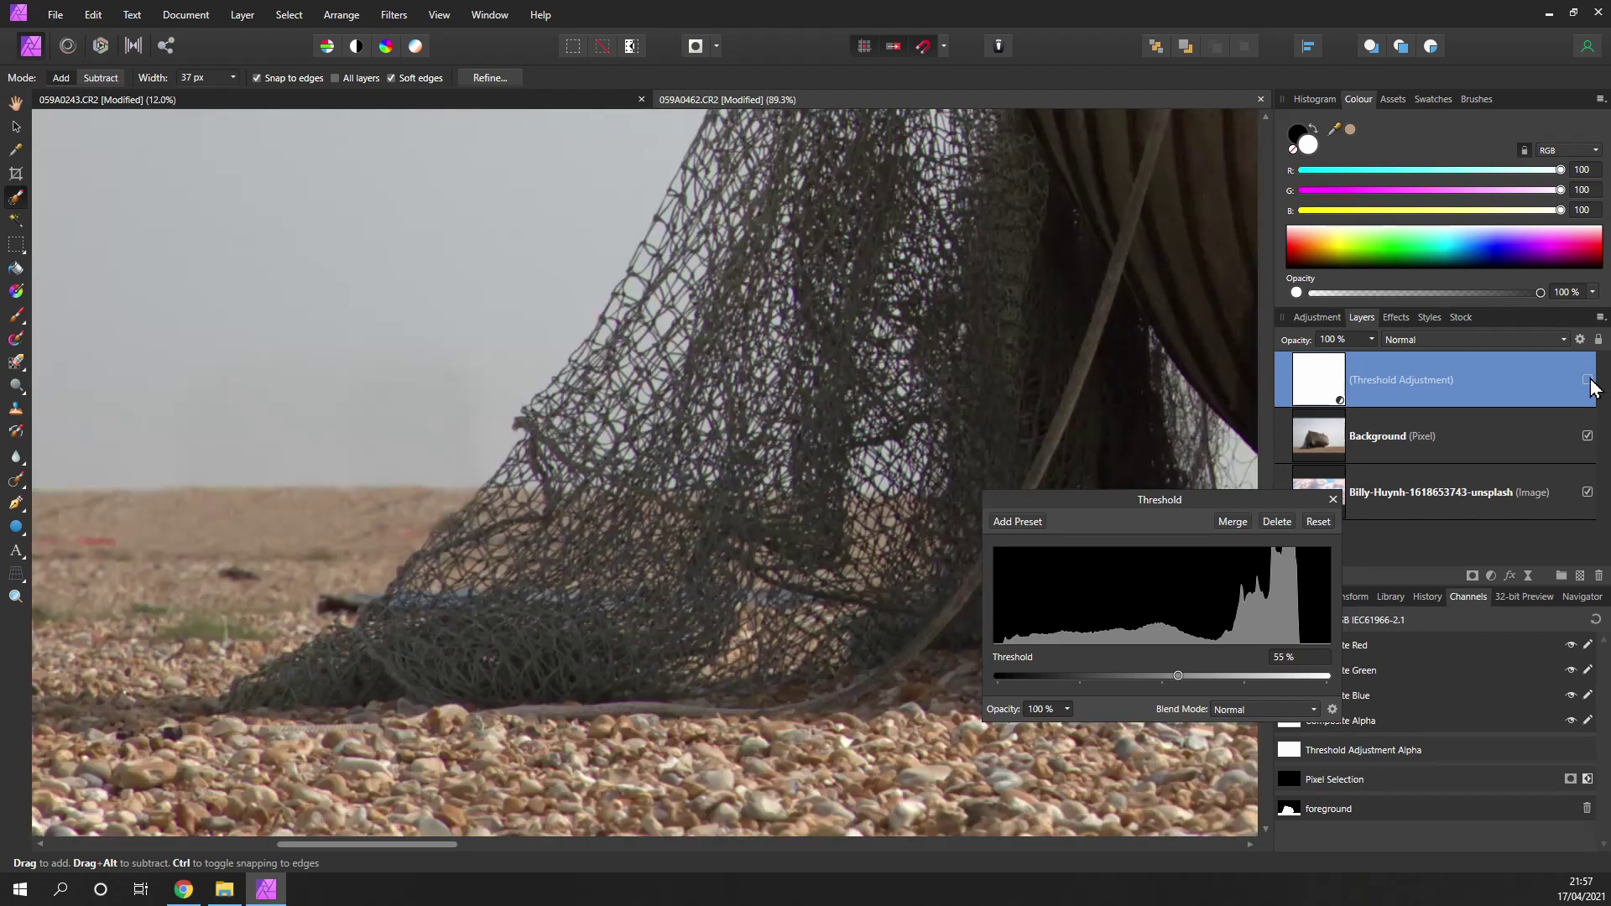
left_click(1588, 379)
left_click(1589, 380)
left_click(1588, 379)
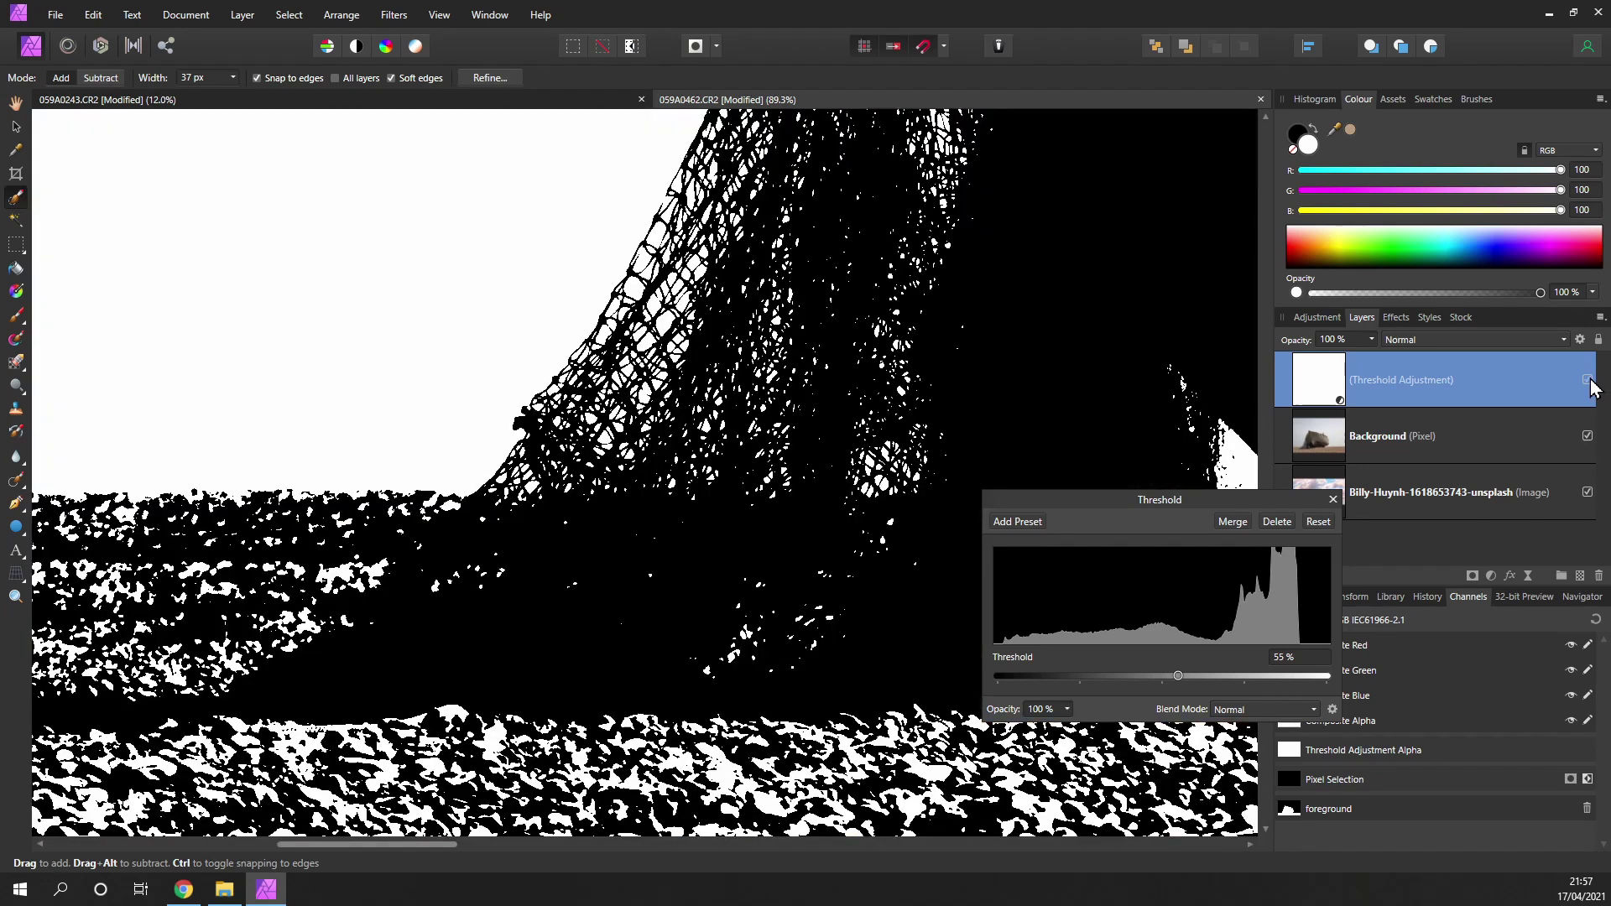
left_click_drag(797, 334, 688, 455)
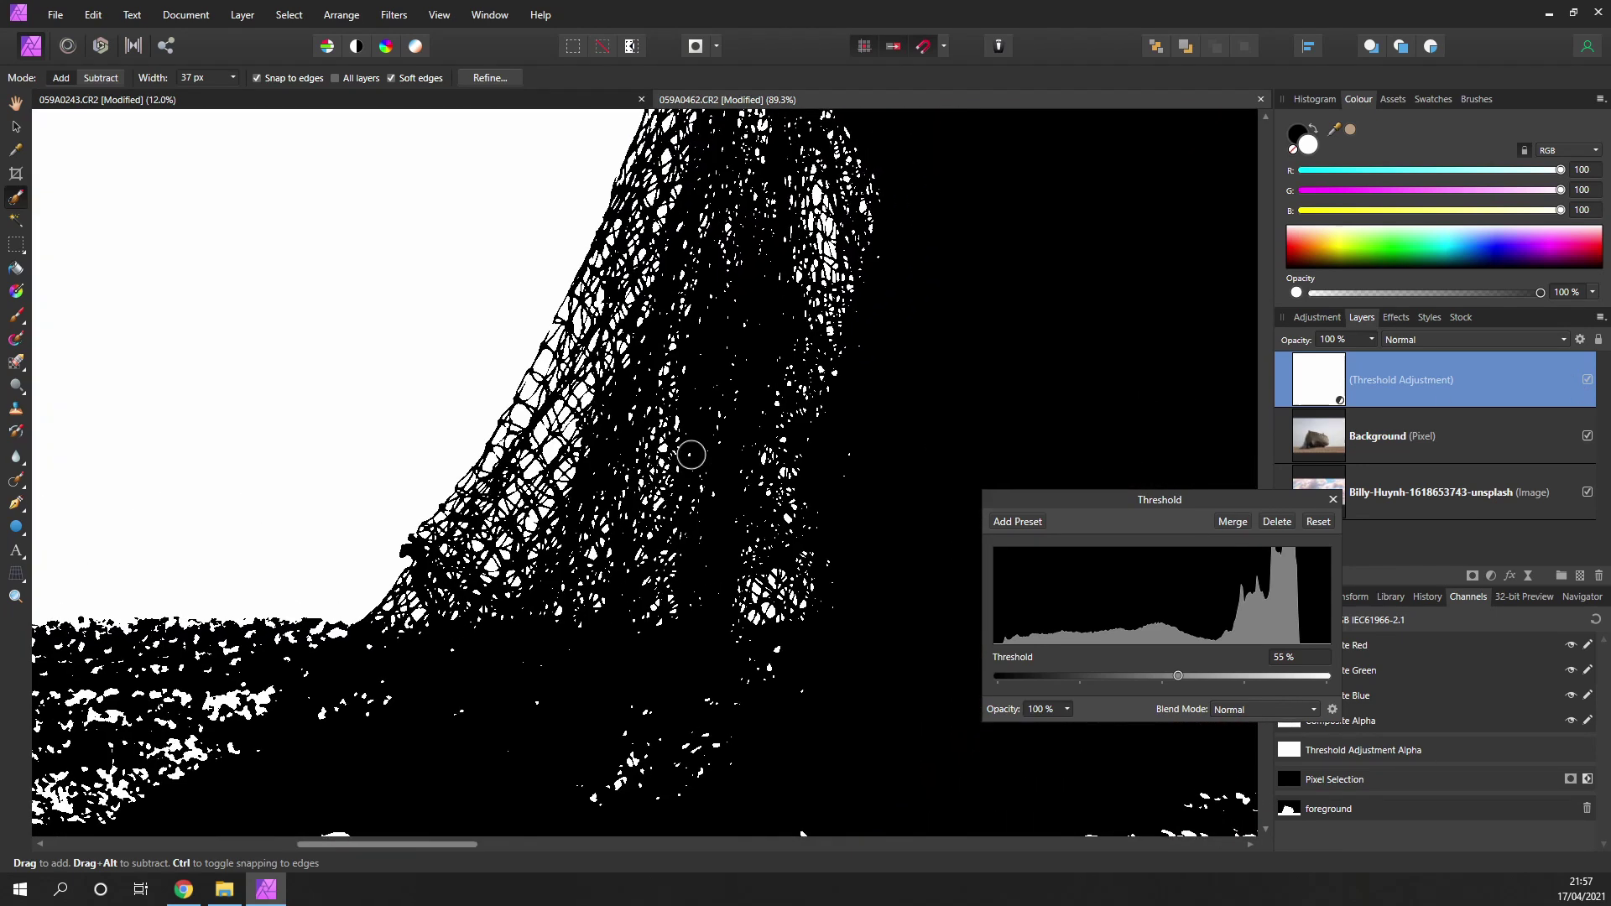
left_click(1333, 502)
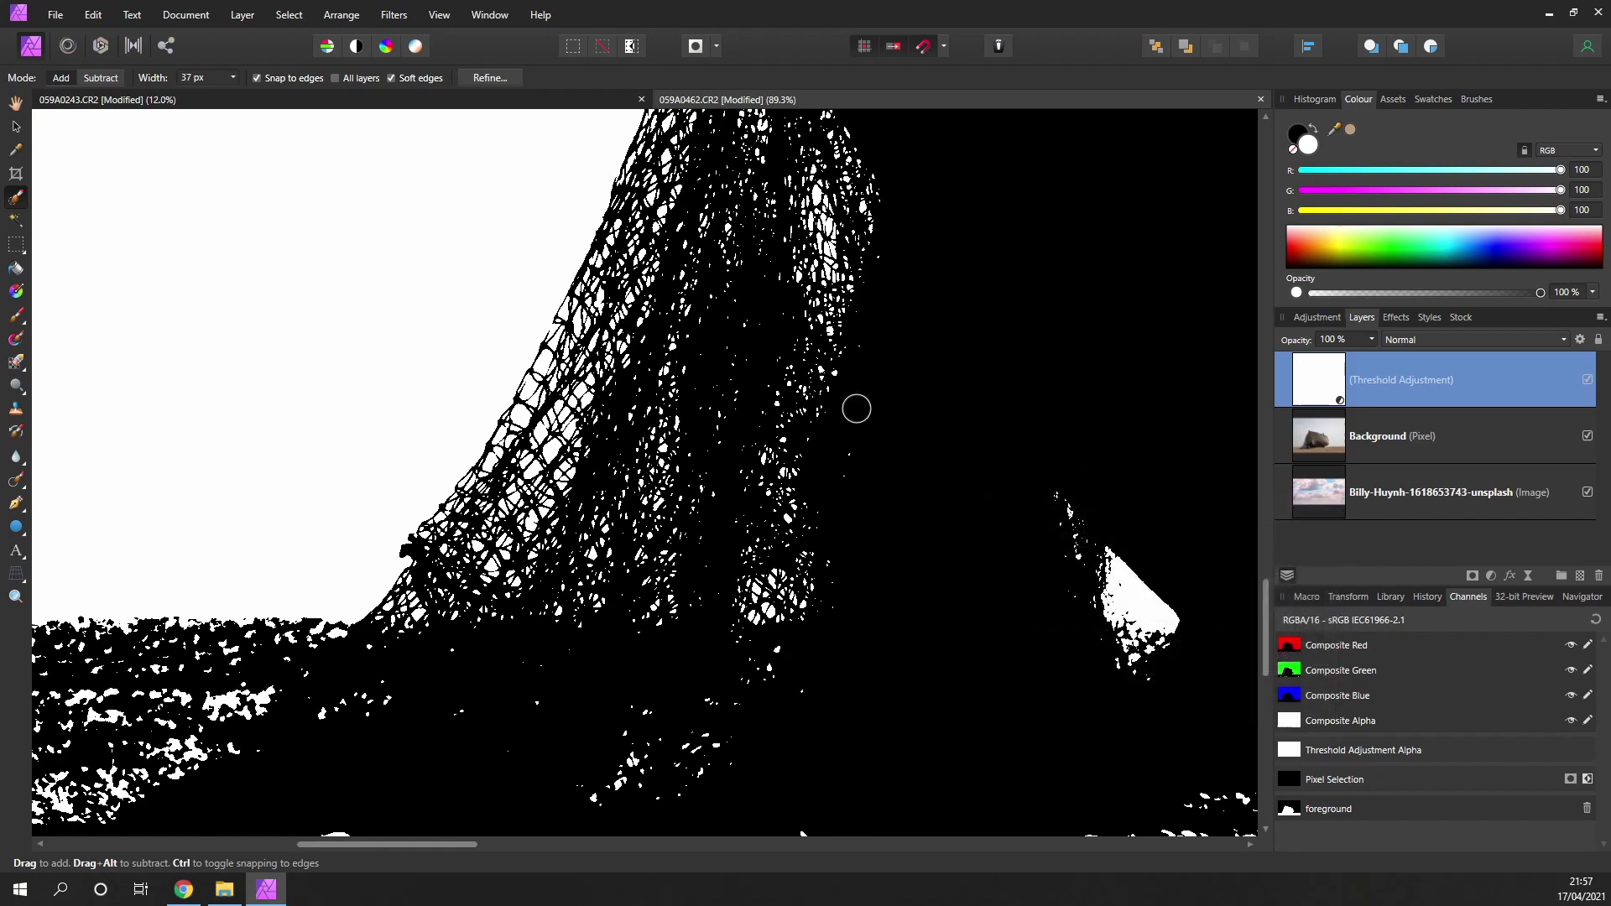
Step: Merge the visible layers into a new black-and-white pixel layer above the Threshold adjustment
scroll(856, 407, "down", 5)
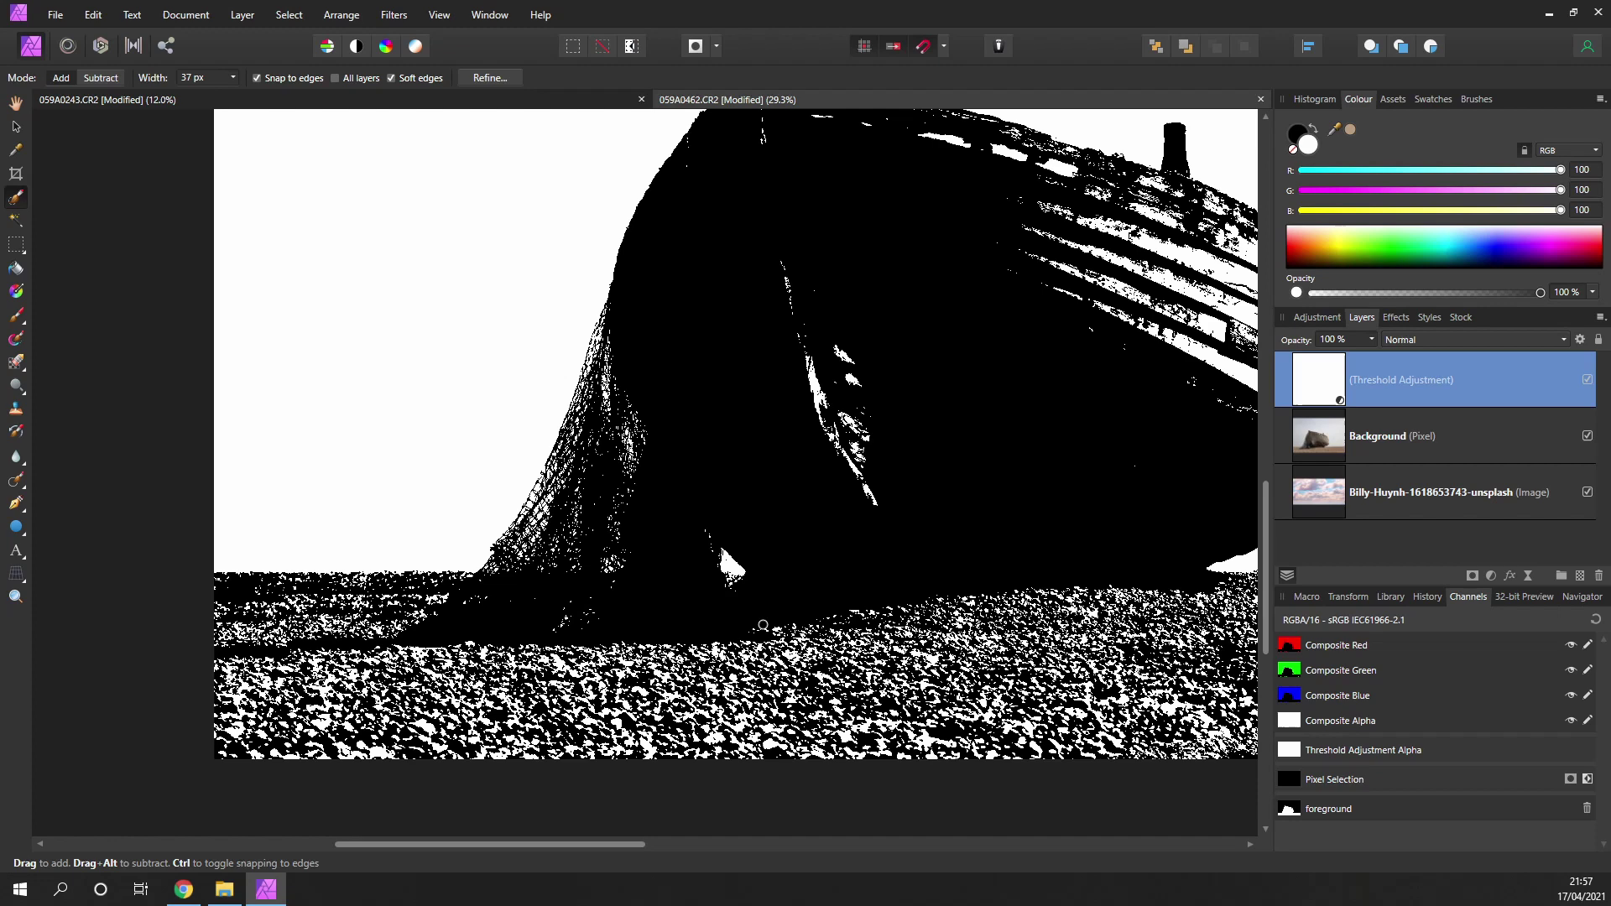
right_click(1323, 386)
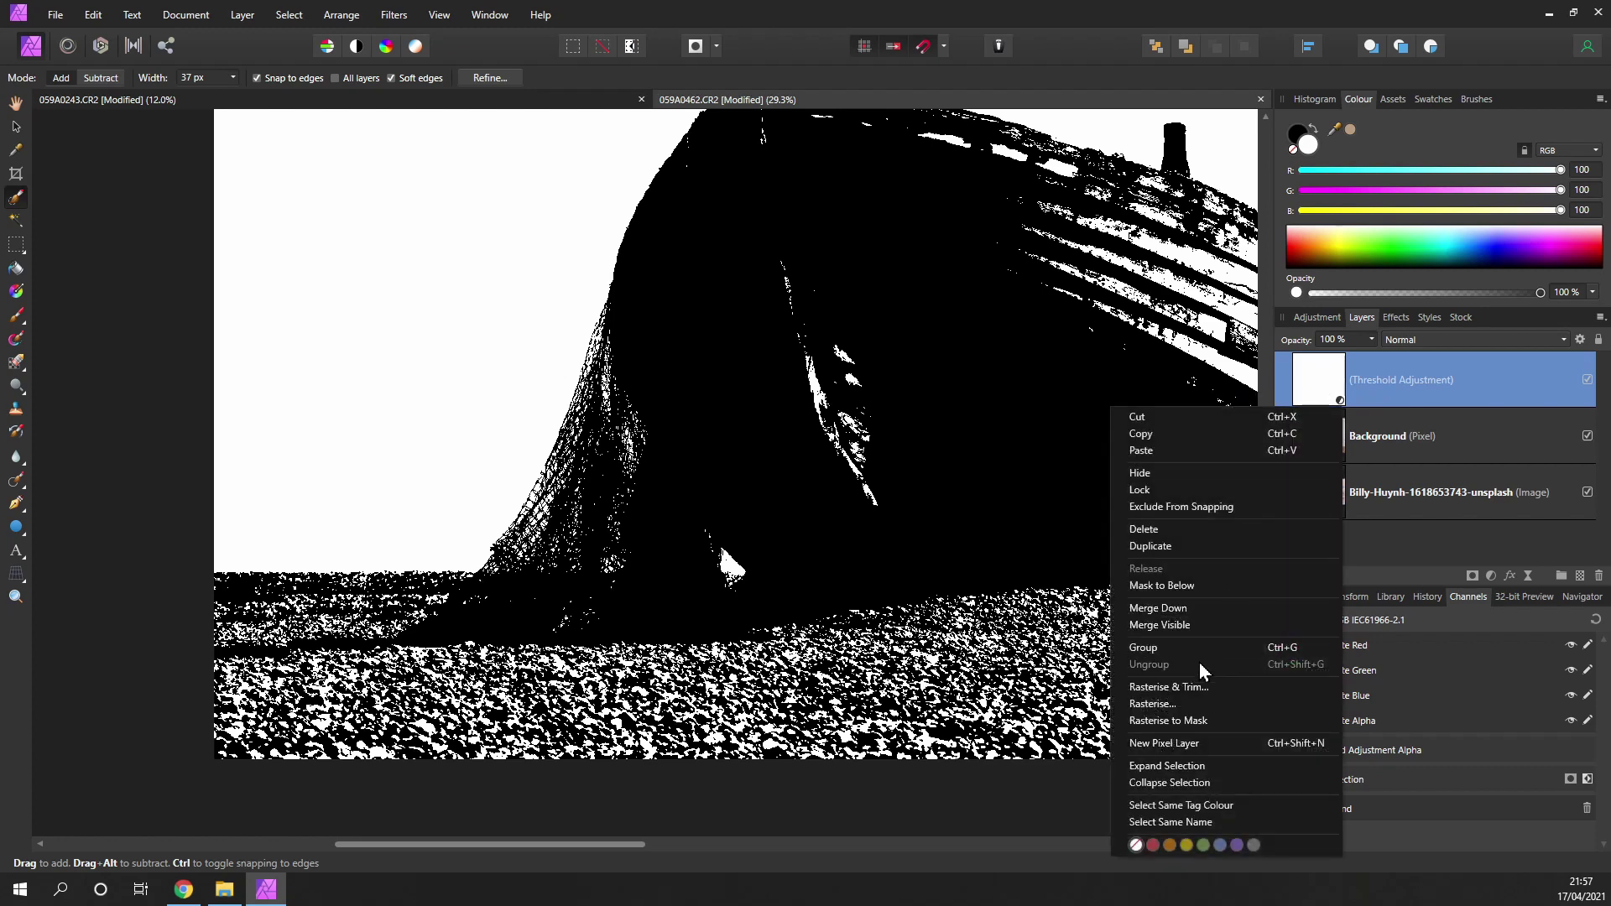
left_click(1198, 626)
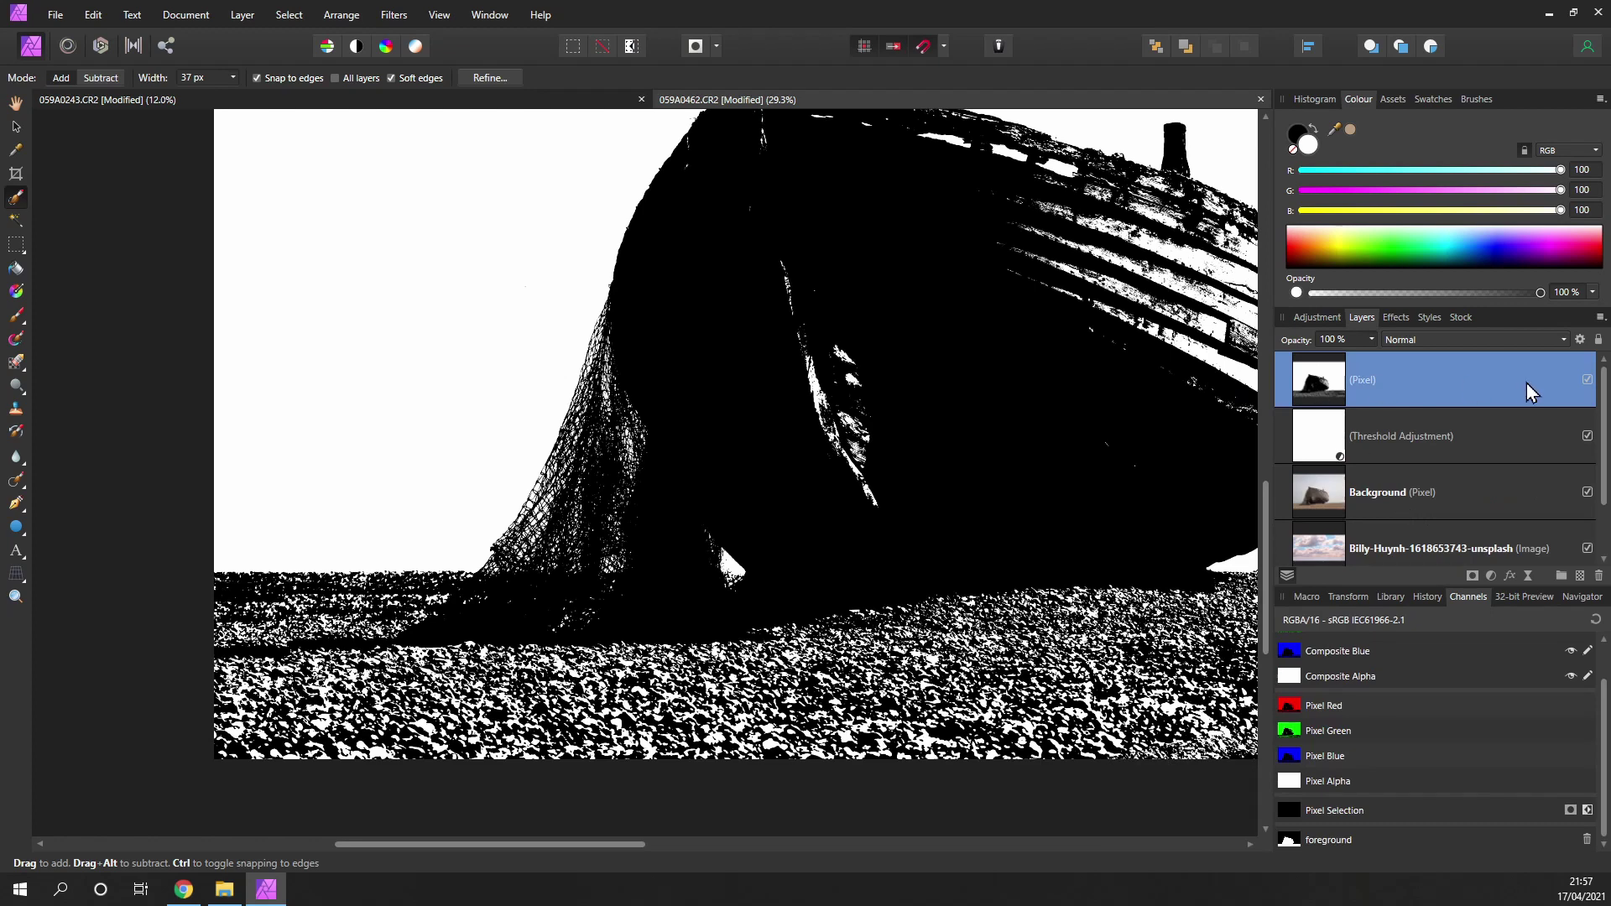
Step: Delete the Threshold adjustment layer beneath the black-and-white pixel layer
scroll(783, 375, "down", 3)
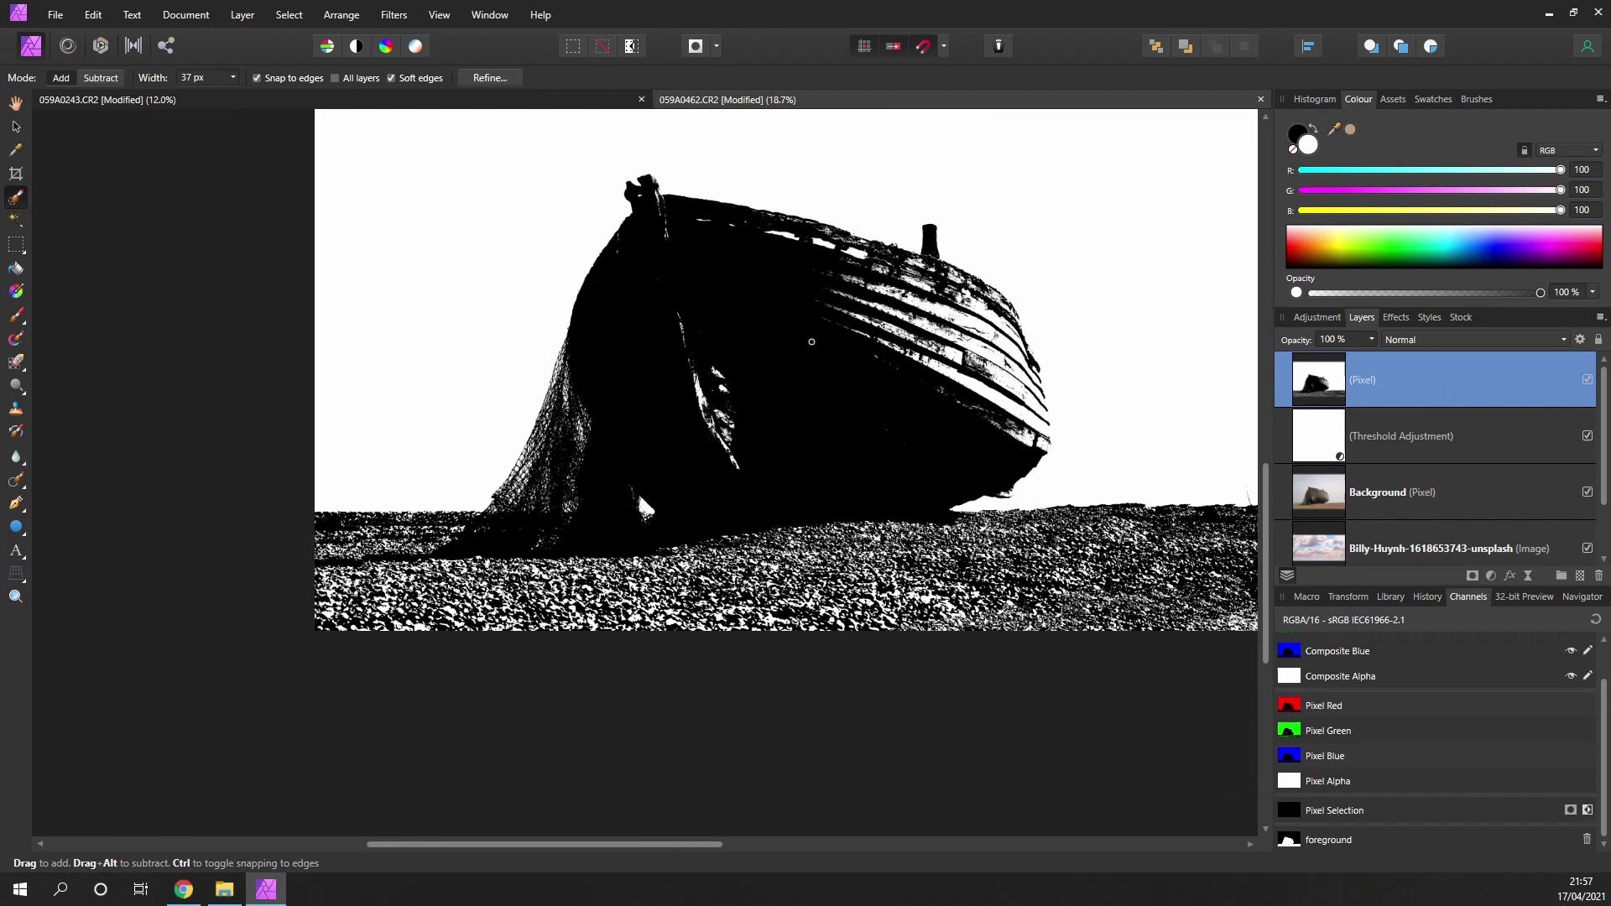
right_click(1336, 457)
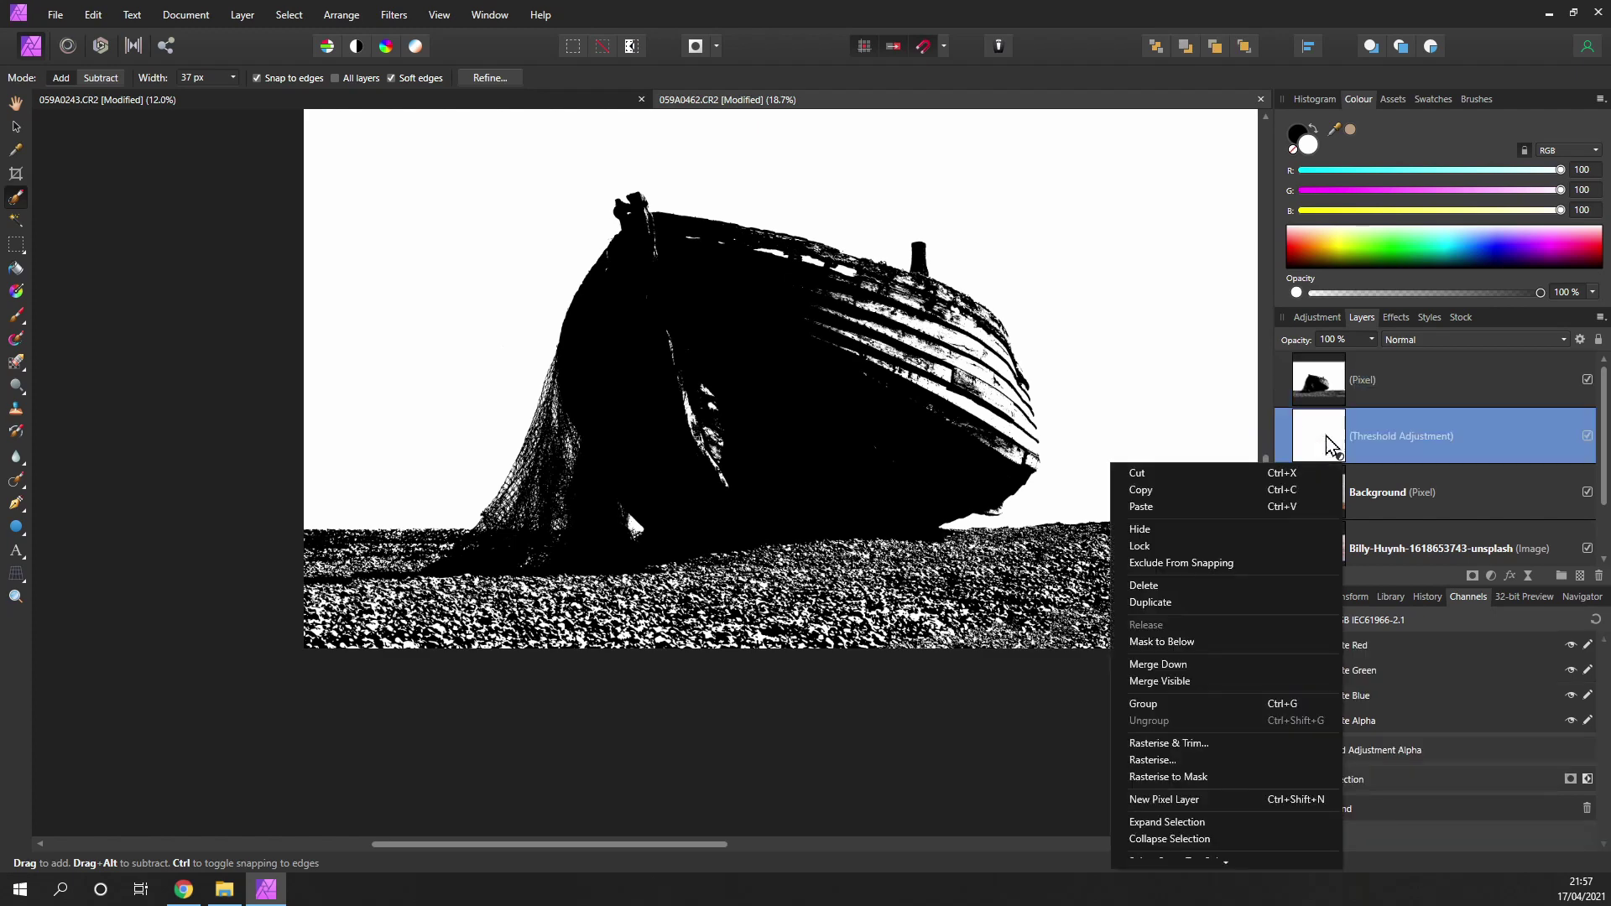
left_click(1205, 593)
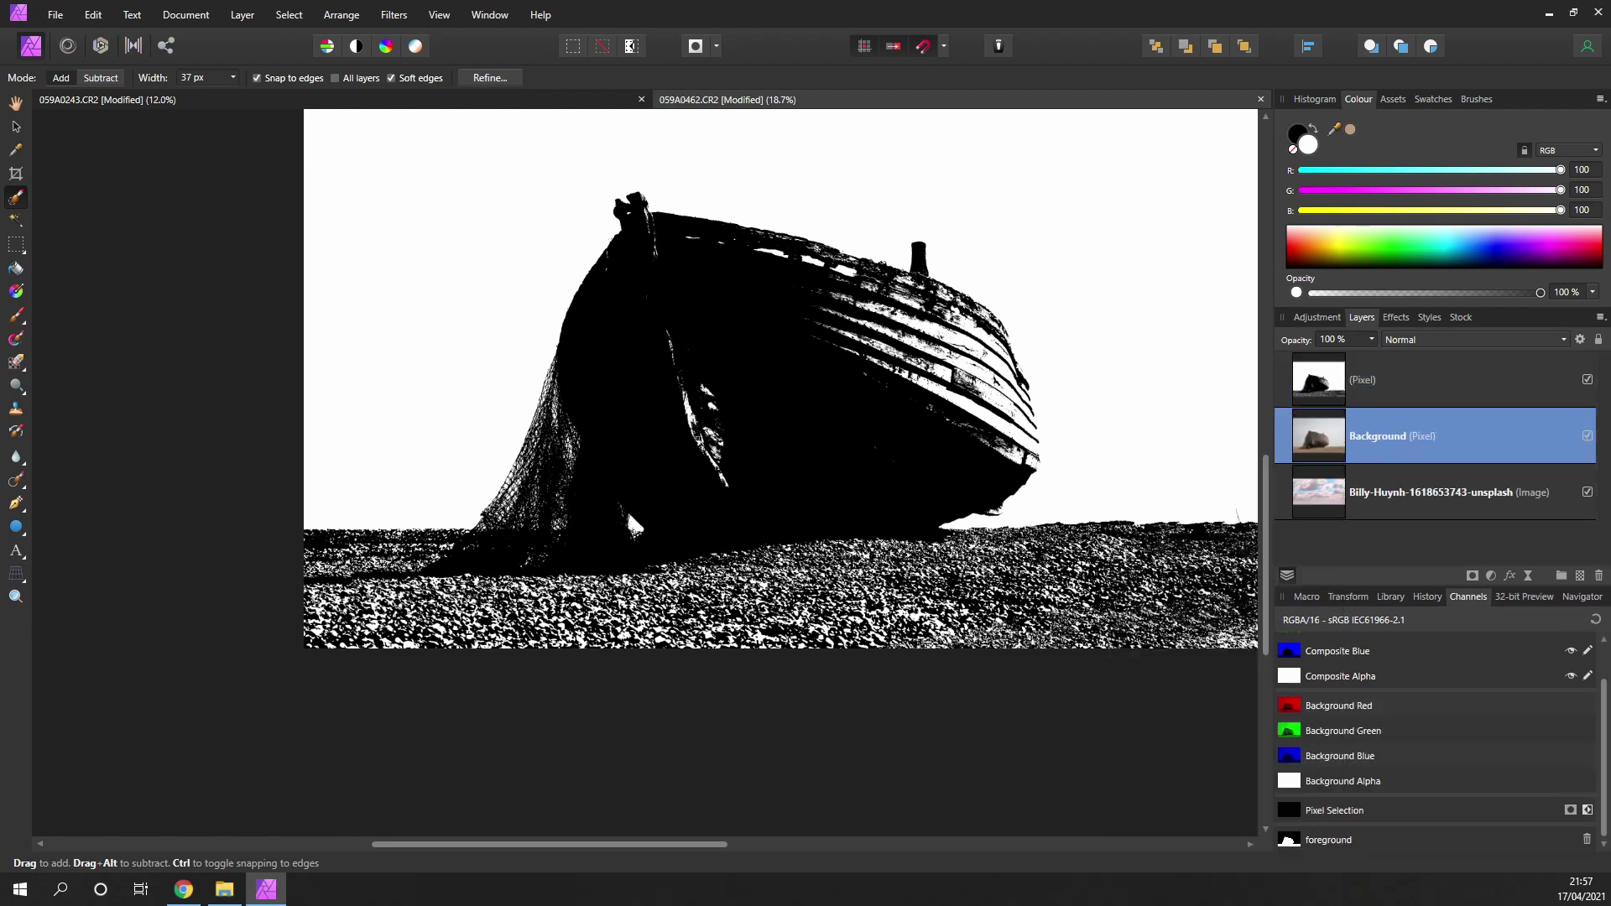
Step: Load the stored foreground channel as the pixel selection
scroll(780, 405, "up", 1)
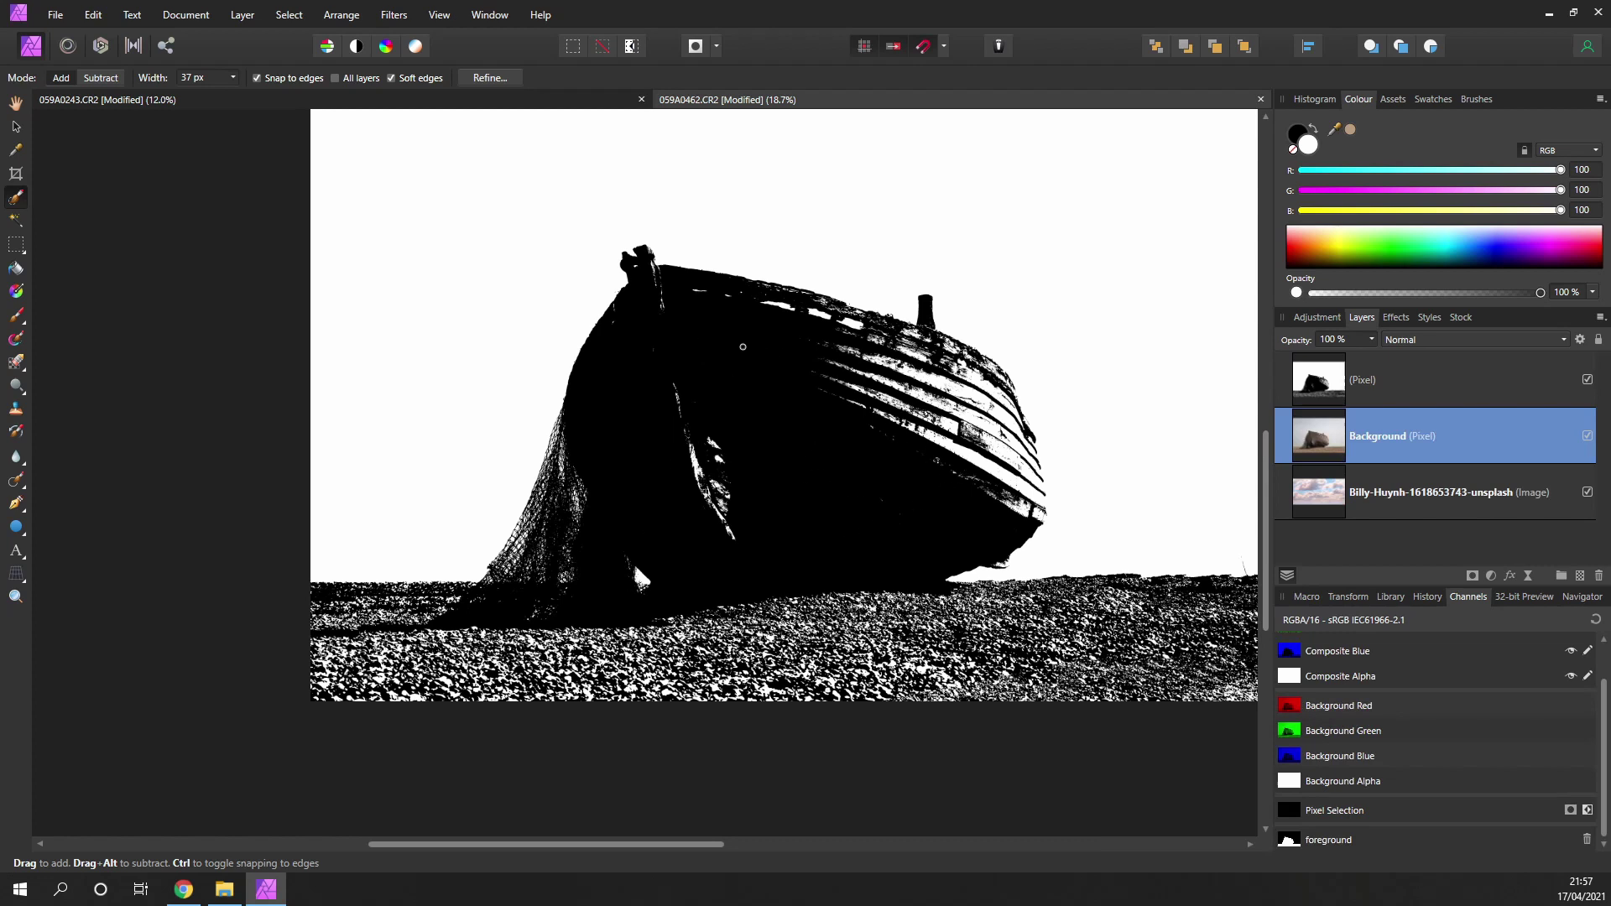
left_click_drag(743, 347, 720, 302)
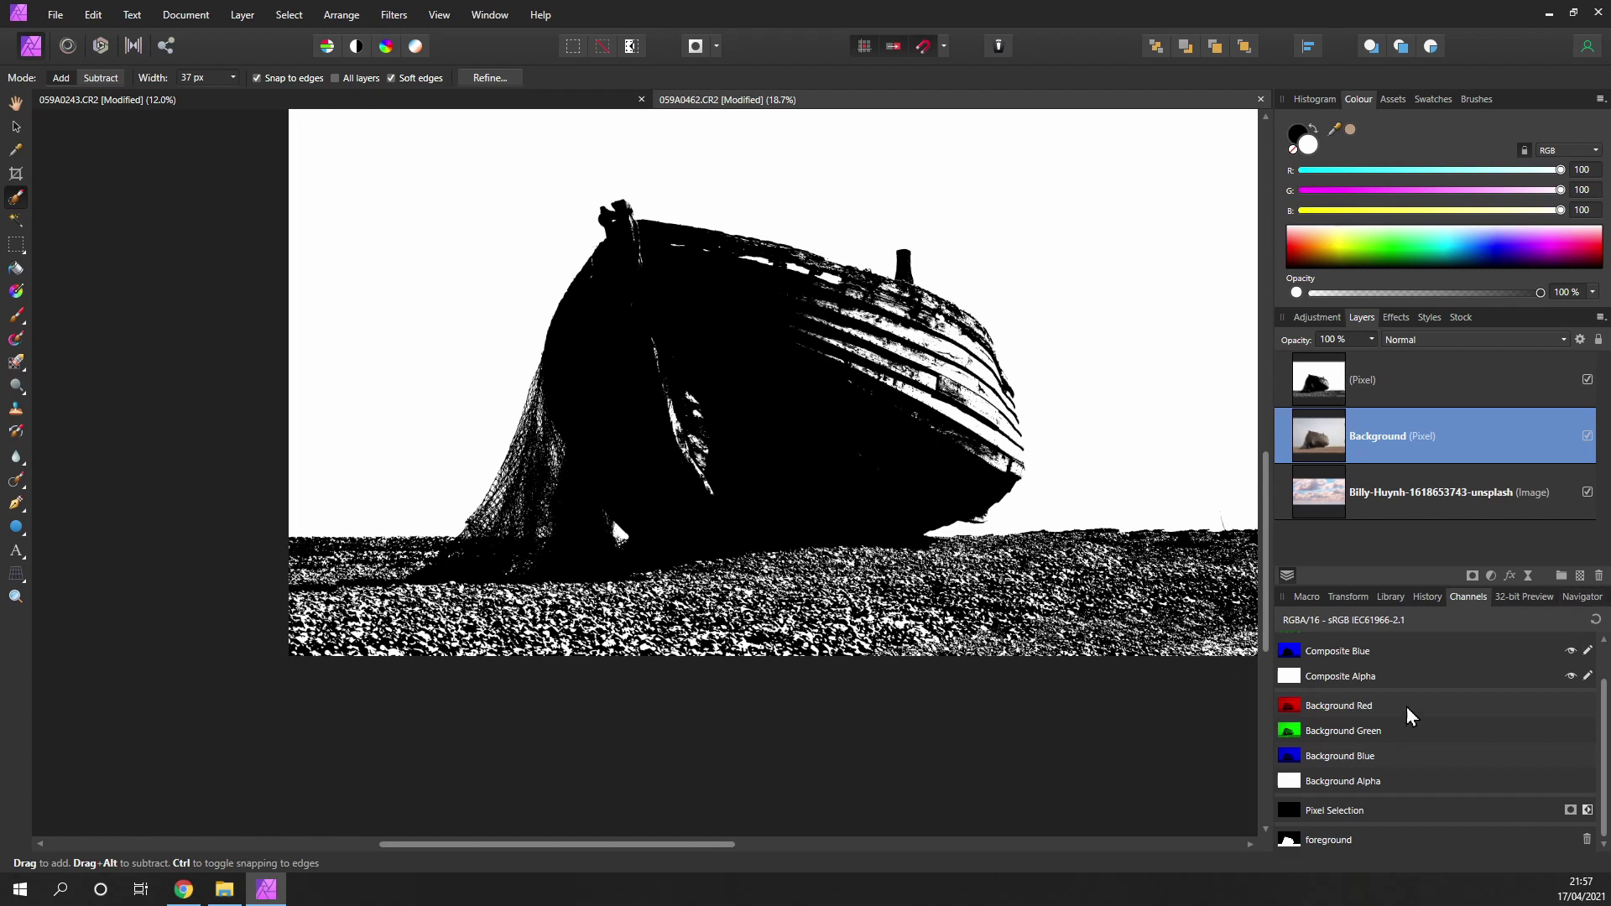
right_click(1343, 842)
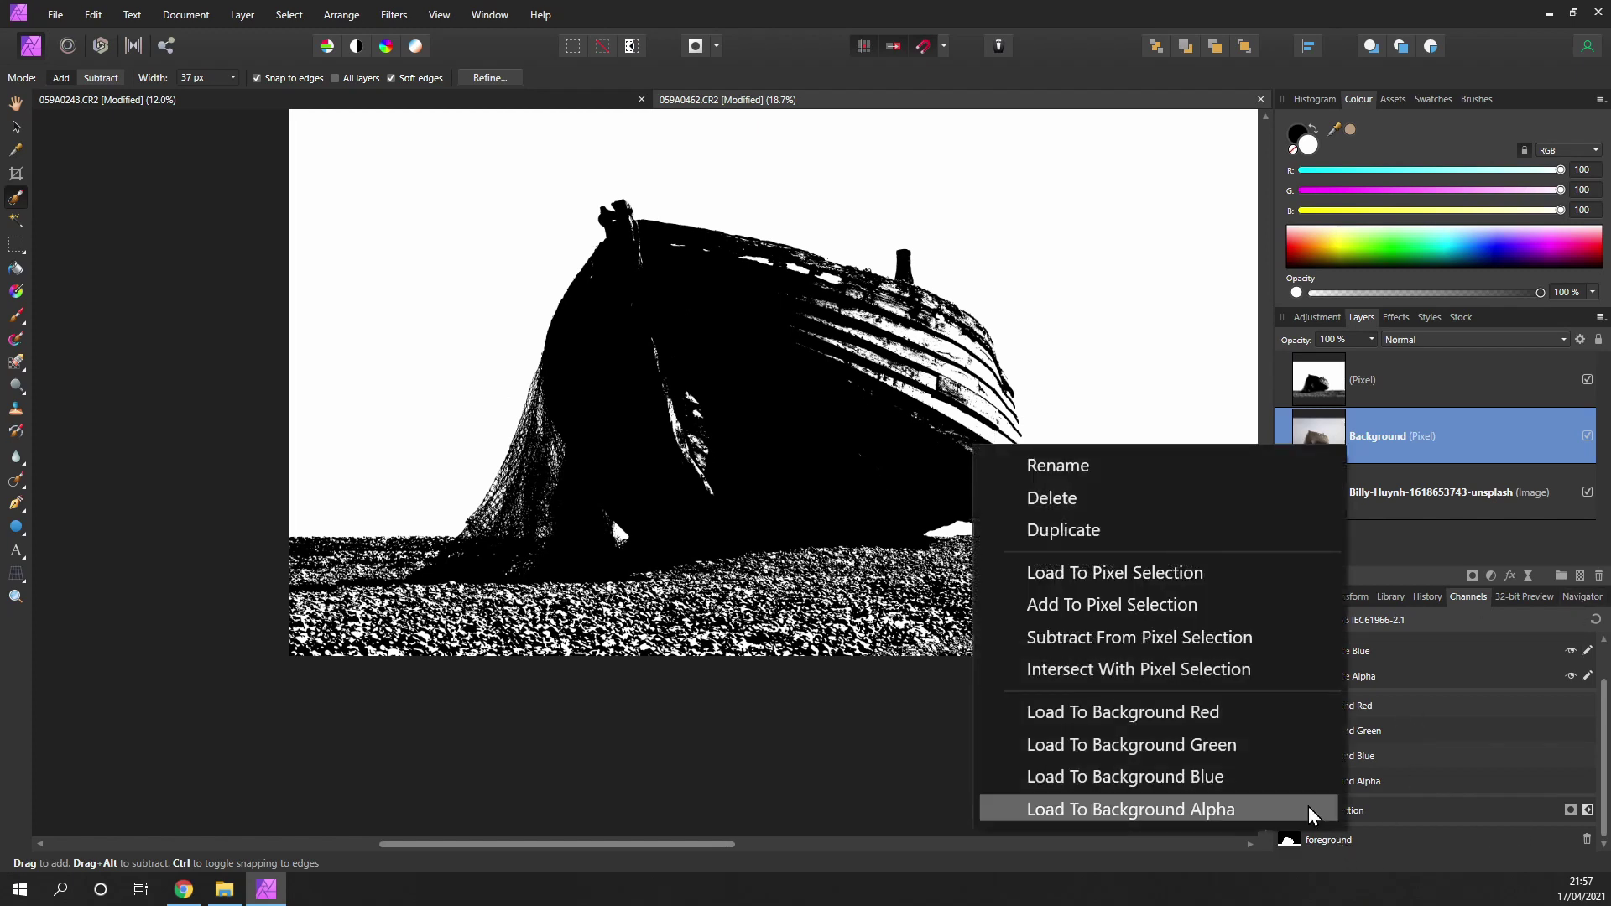
left_click(1137, 574)
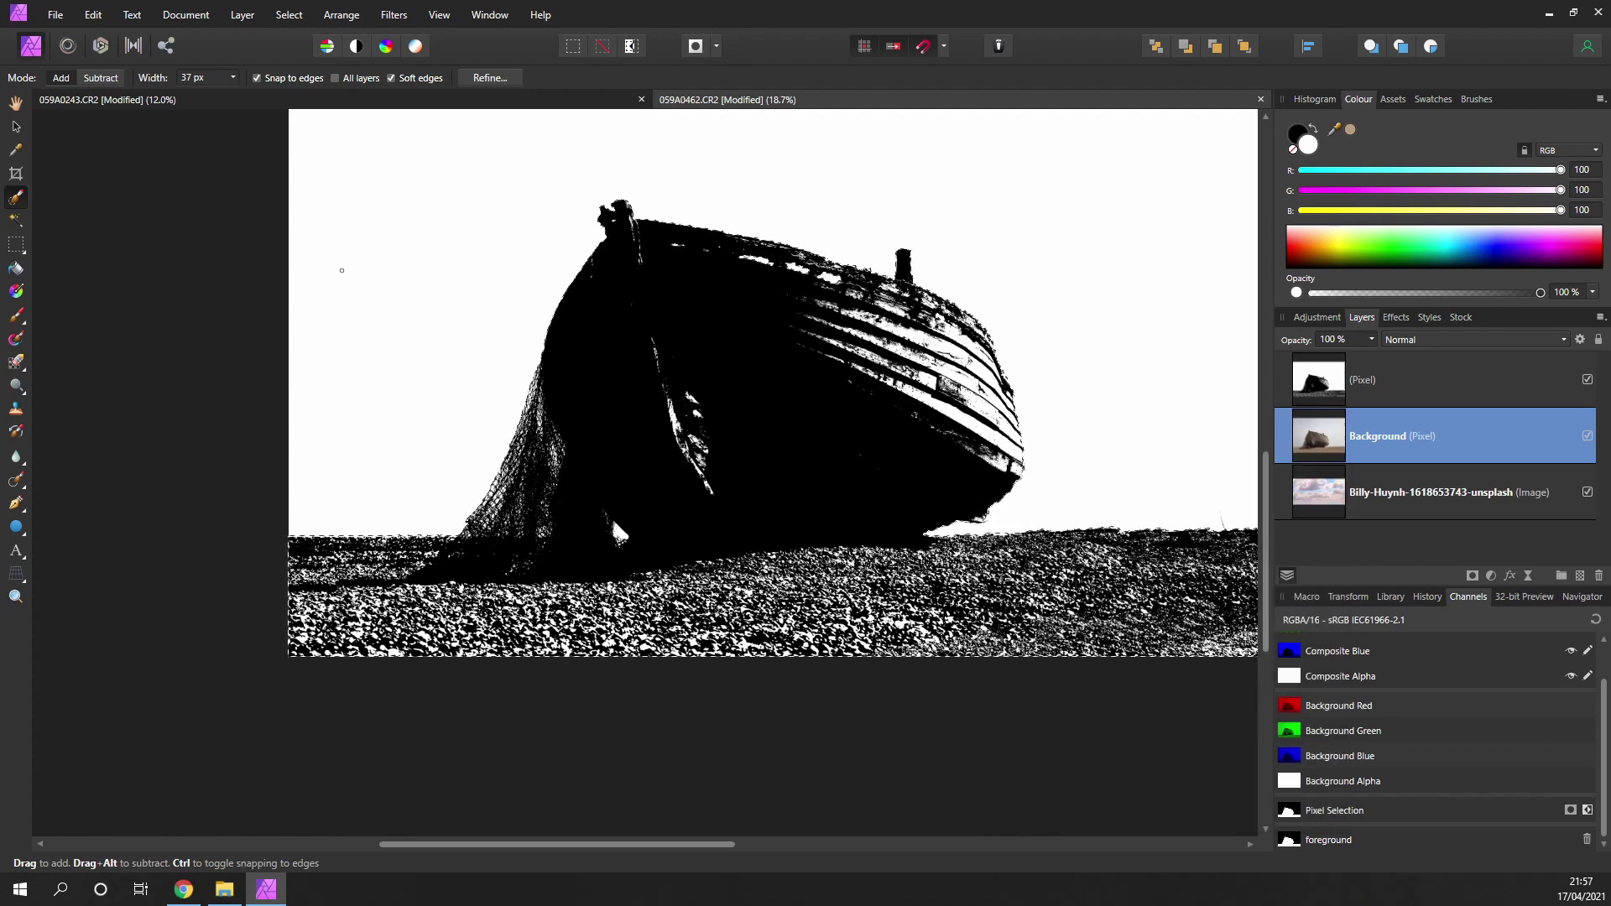
Step: On the black-and-white pixel layer, paint the boat's hull and the beach beneath it black with an 847.1 px wide brush
key("x")
left_click(16, 314)
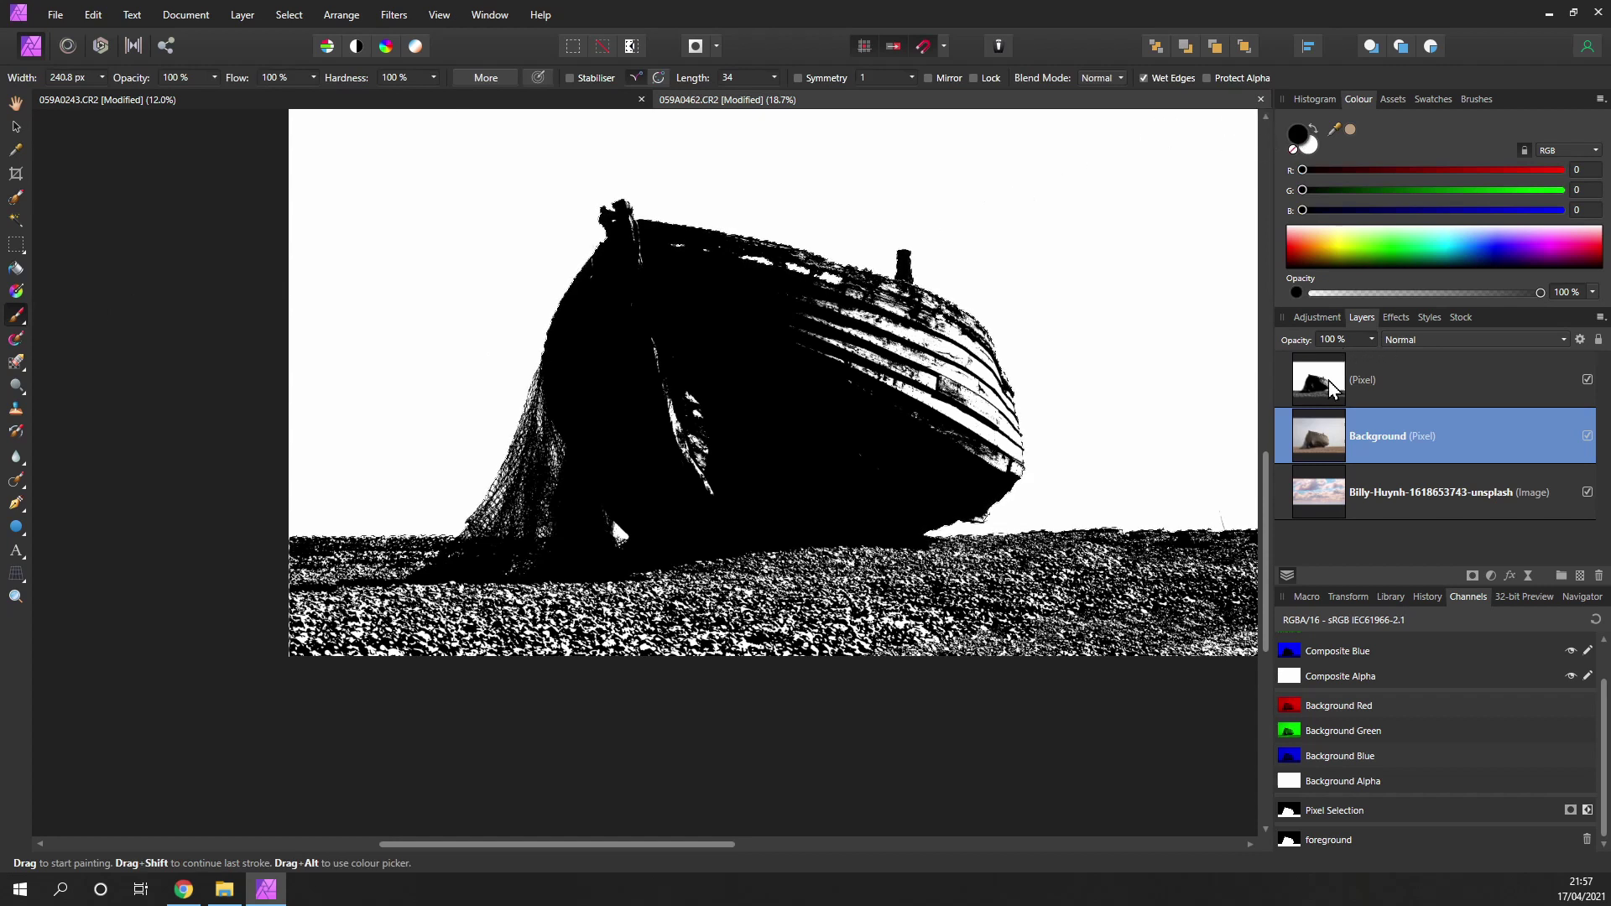
left_click(1292, 393)
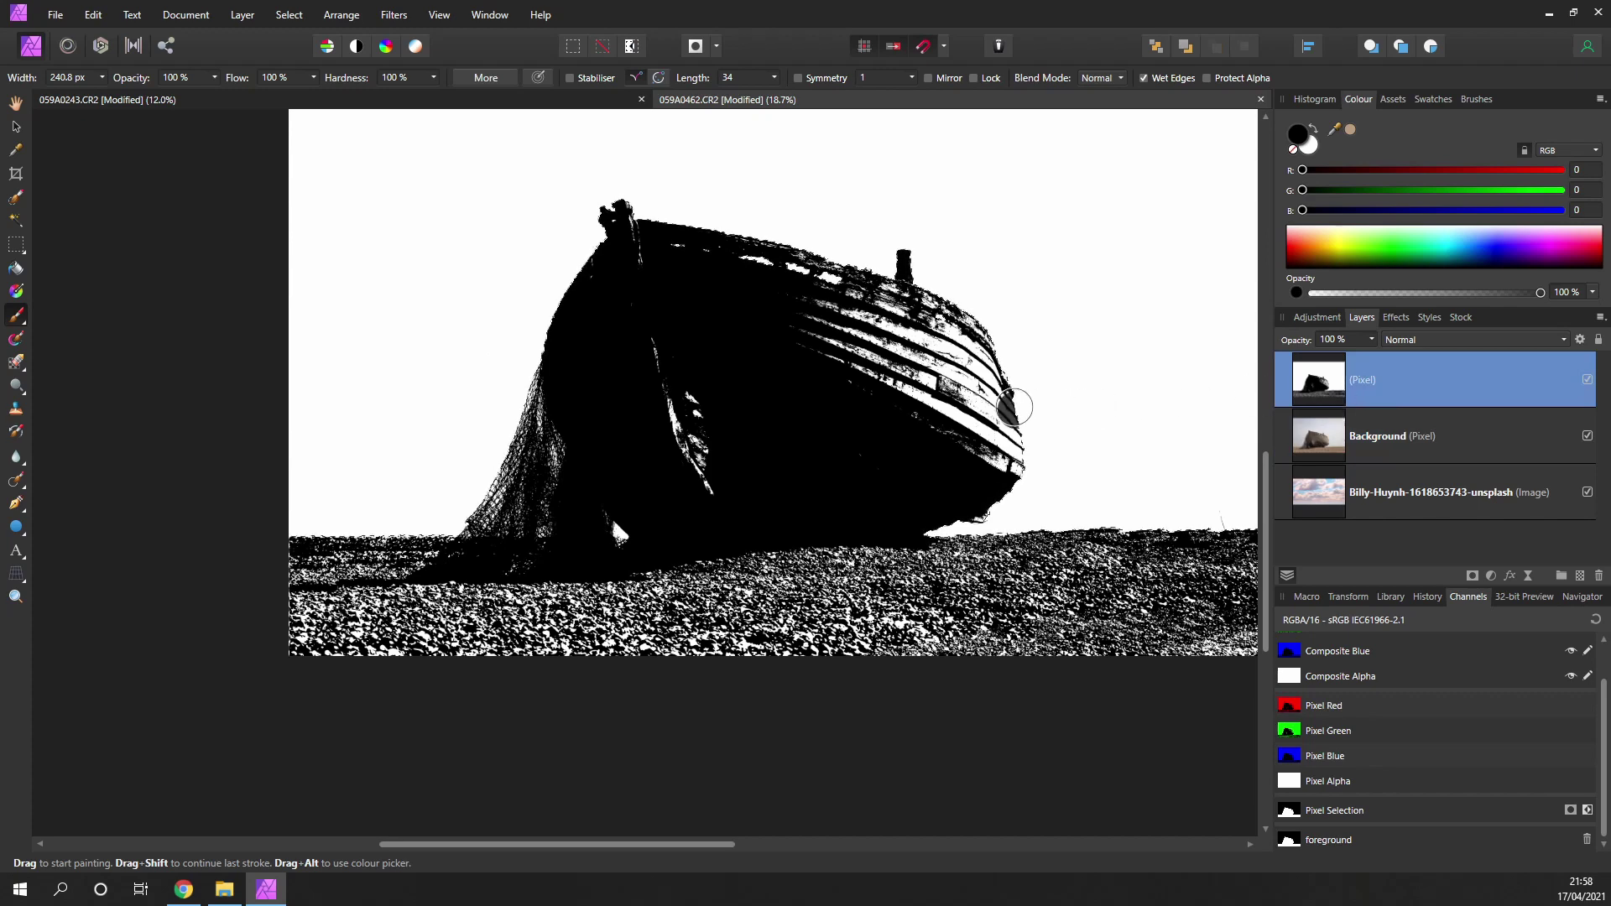
scroll(1026, 407, "up", 1)
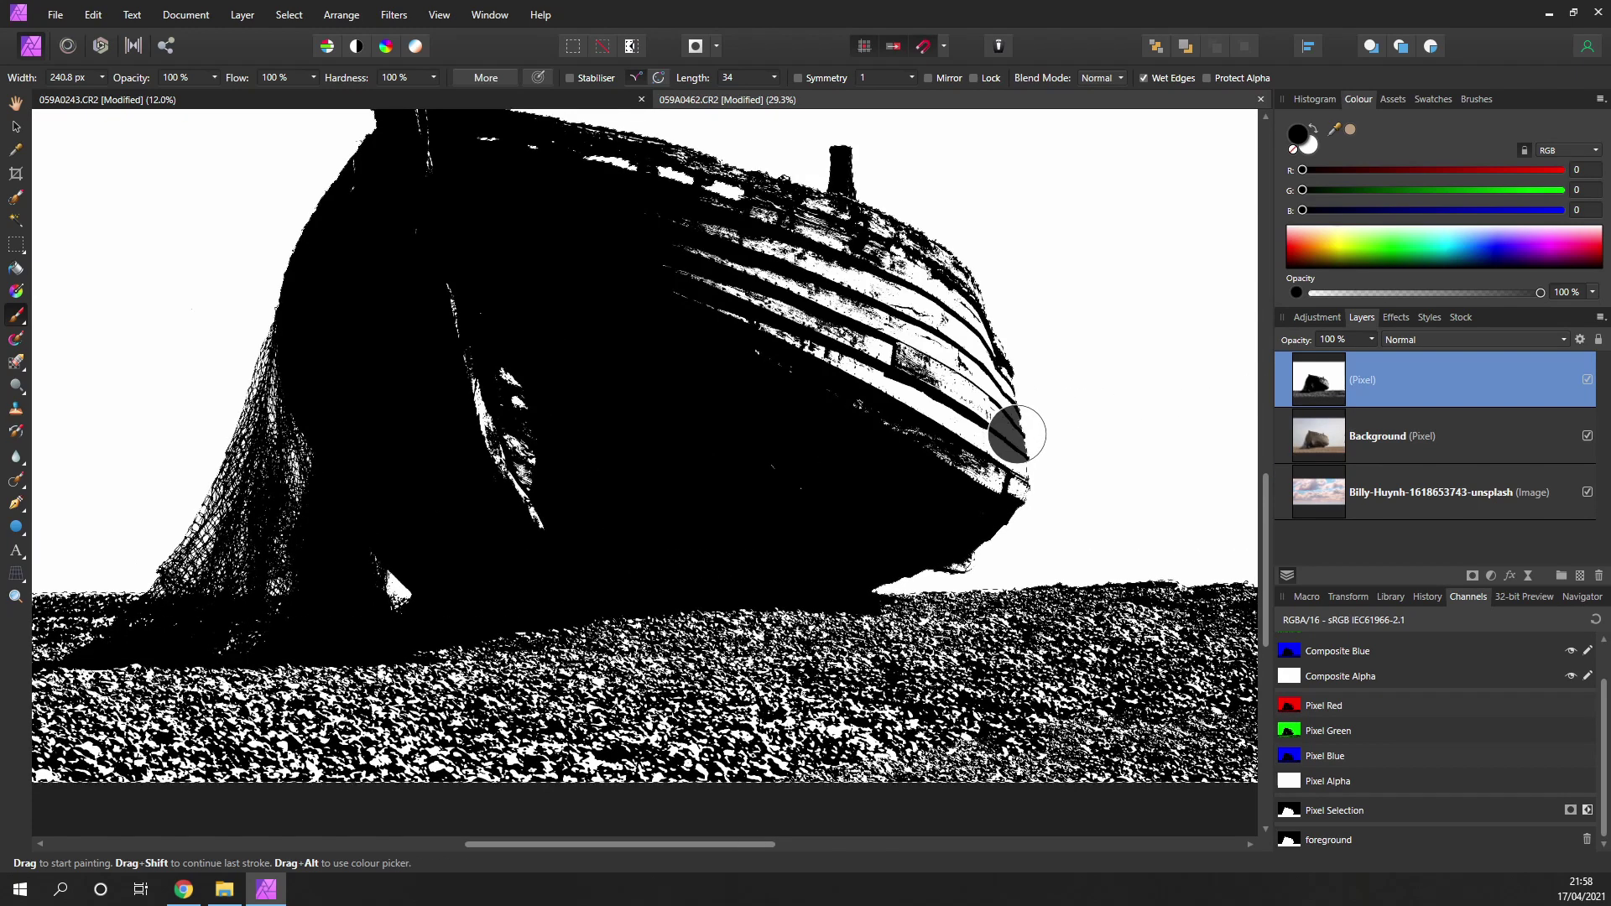
key("]")
key("]")
key("]")
key("]")
key("]")
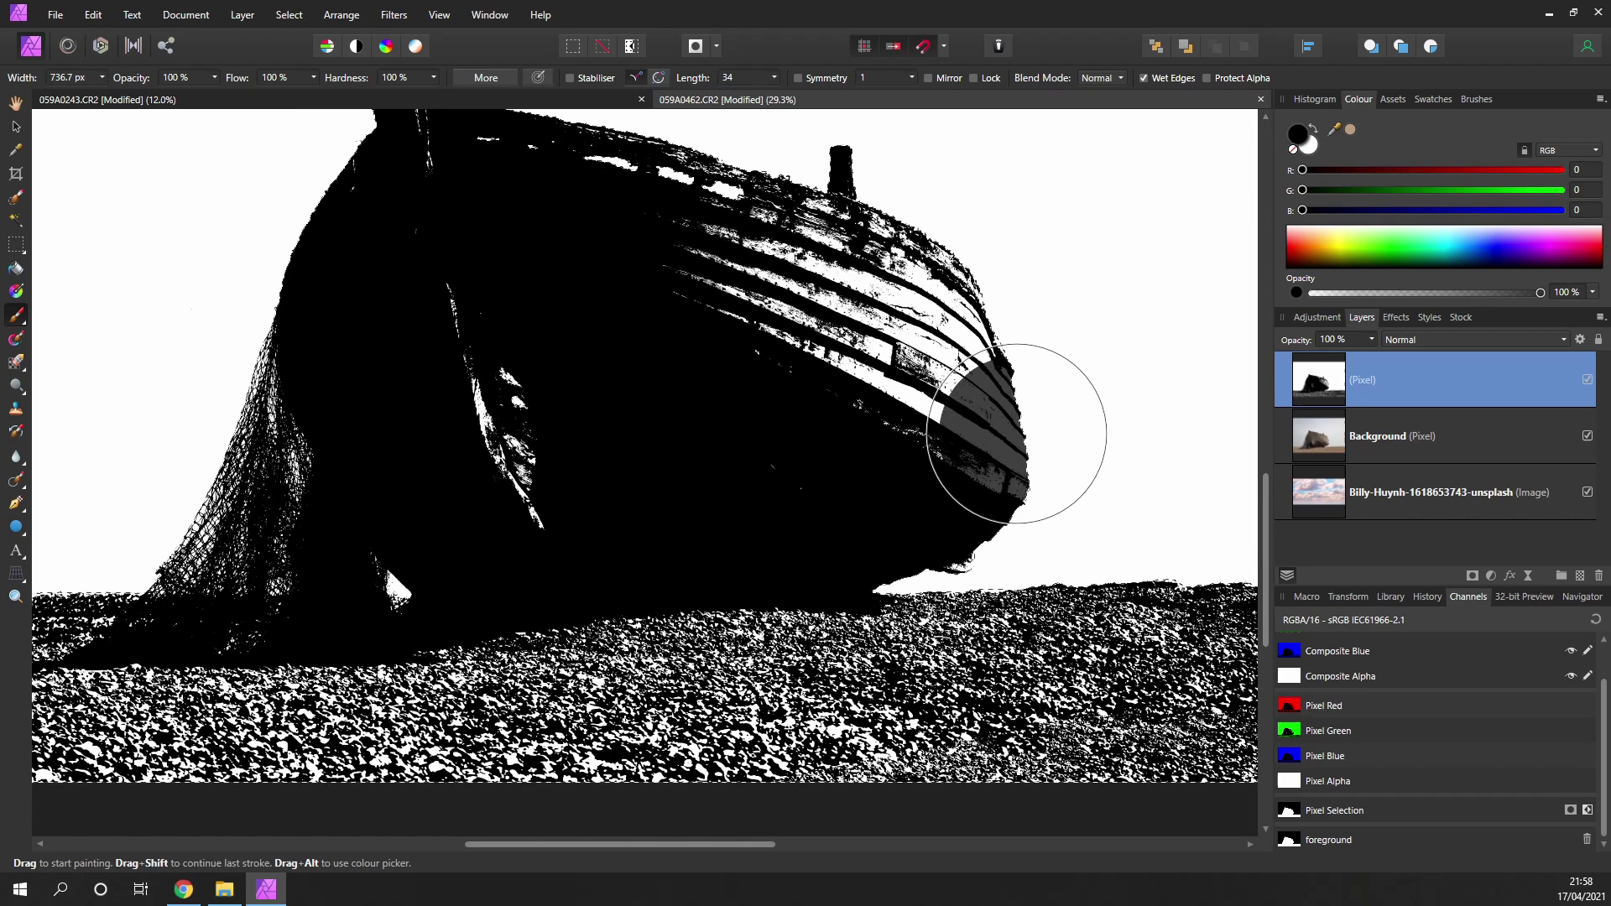
key("bracketright")
key("bracketright")
key("bracketright")
key("bracketright")
scroll(1040, 465, "down", 2)
mouse_move(1045, 470)
left_mouse_down()
mouse_move(996, 442)
mouse_move(956, 320)
mouse_move(1008, 517)
mouse_move(959, 338)
mouse_move(1001, 553)
mouse_move(953, 297)
mouse_move(953, 548)
mouse_move(864, 177)
mouse_move(858, 501)
mouse_move(795, 172)
mouse_move(890, 345)
mouse_move(876, 234)
mouse_move(873, 498)
mouse_move(868, 236)
mouse_move(961, 670)
mouse_move(896, 599)
mouse_move(1247, 597)
mouse_move(940, 618)
mouse_move(774, 603)
mouse_move(1431, 596)
mouse_move(934, 623)
mouse_move(805, 605)
mouse_move(1366, 594)
mouse_move(987, 551)
mouse_move(916, 526)
mouse_move(677, 240)
mouse_move(722, 534)
mouse_move(703, 283)
mouse_move(744, 538)
mouse_move(684, 367)
mouse_move(744, 486)
mouse_move(747, 575)
left_mouse_up()
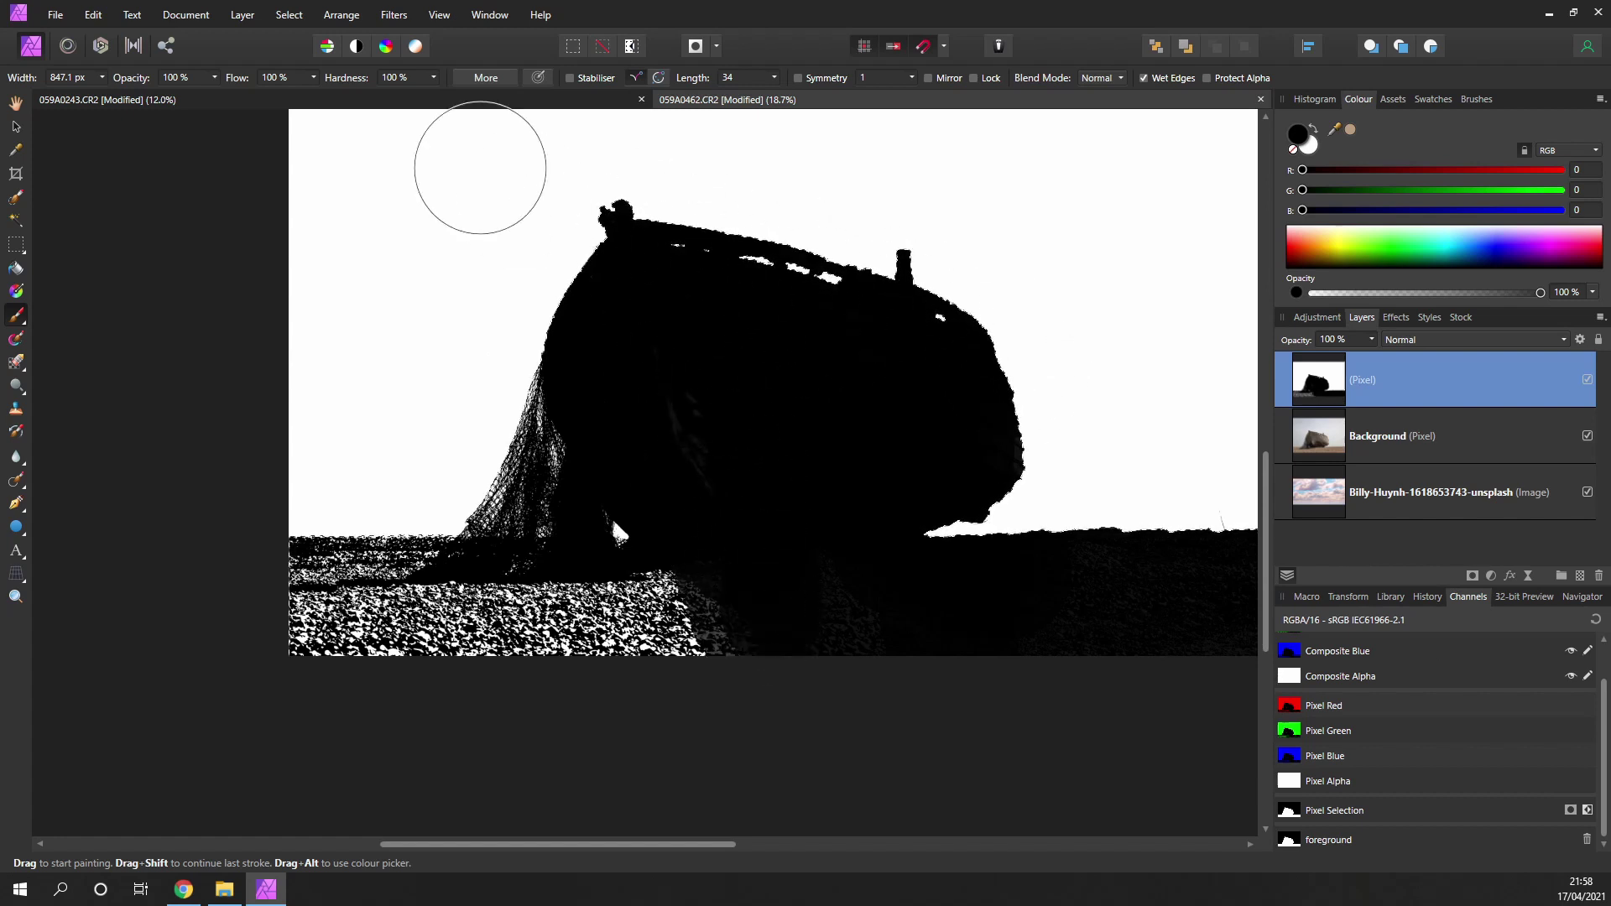
Step: Paint the remaining white-speckled pebble beach in front of the net and boat black
left_click(649, 661)
left_click_drag(667, 655, 776, 602)
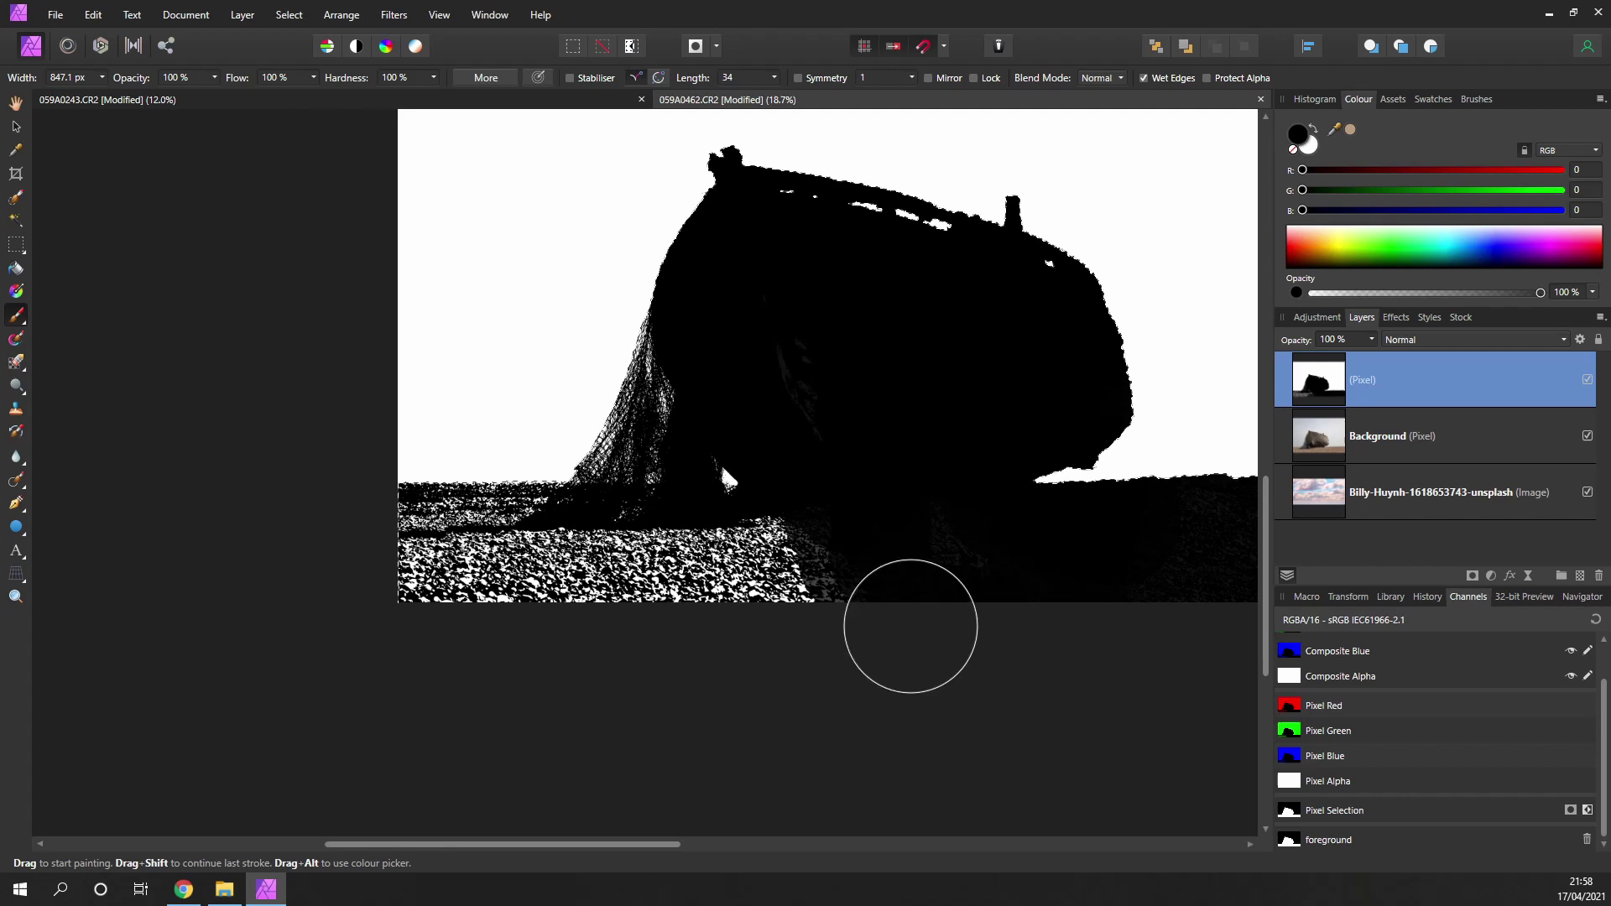
mouse_move(910, 629)
left_mouse_down()
mouse_move(314, 596)
mouse_move(460, 564)
mouse_move(463, 586)
left_mouse_up()
mouse_move(1018, 630)
left_mouse_down()
mouse_move(397, 600)
mouse_move(925, 621)
mouse_move(315, 577)
mouse_move(955, 619)
mouse_move(524, 607)
mouse_move(804, 606)
mouse_move(605, 625)
mouse_move(344, 604)
left_mouse_up()
scroll(526, 526, "up", 5)
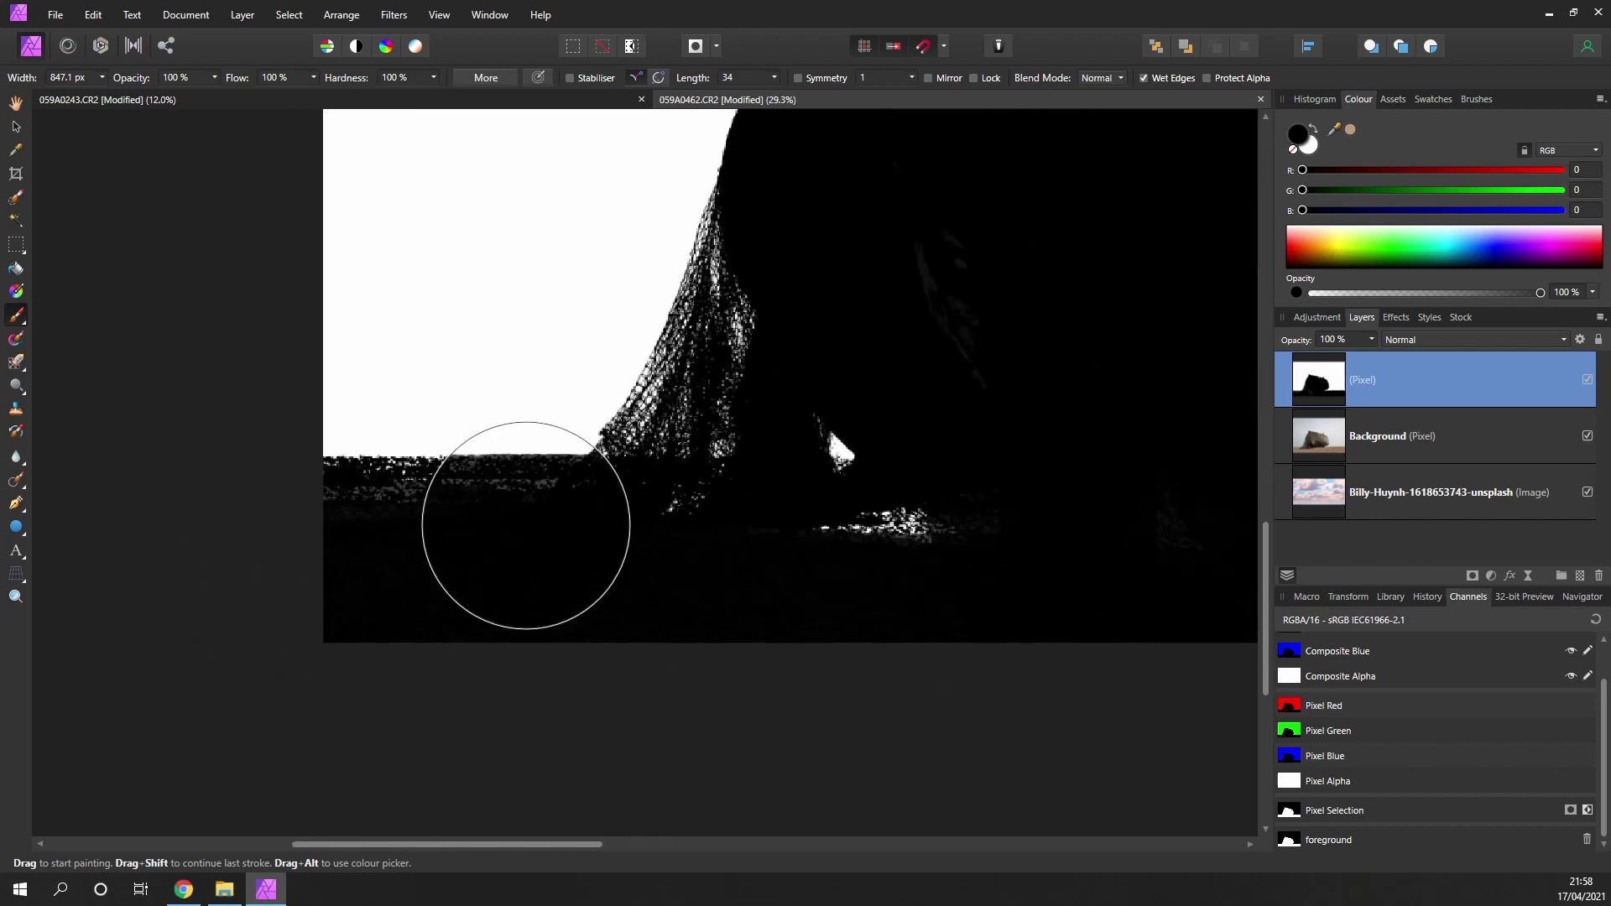
Step: Reduce the brush width to 230.8 px and paint the strip just below the horizon black up to the net's base
left_click_drag(420, 446, 644, 493)
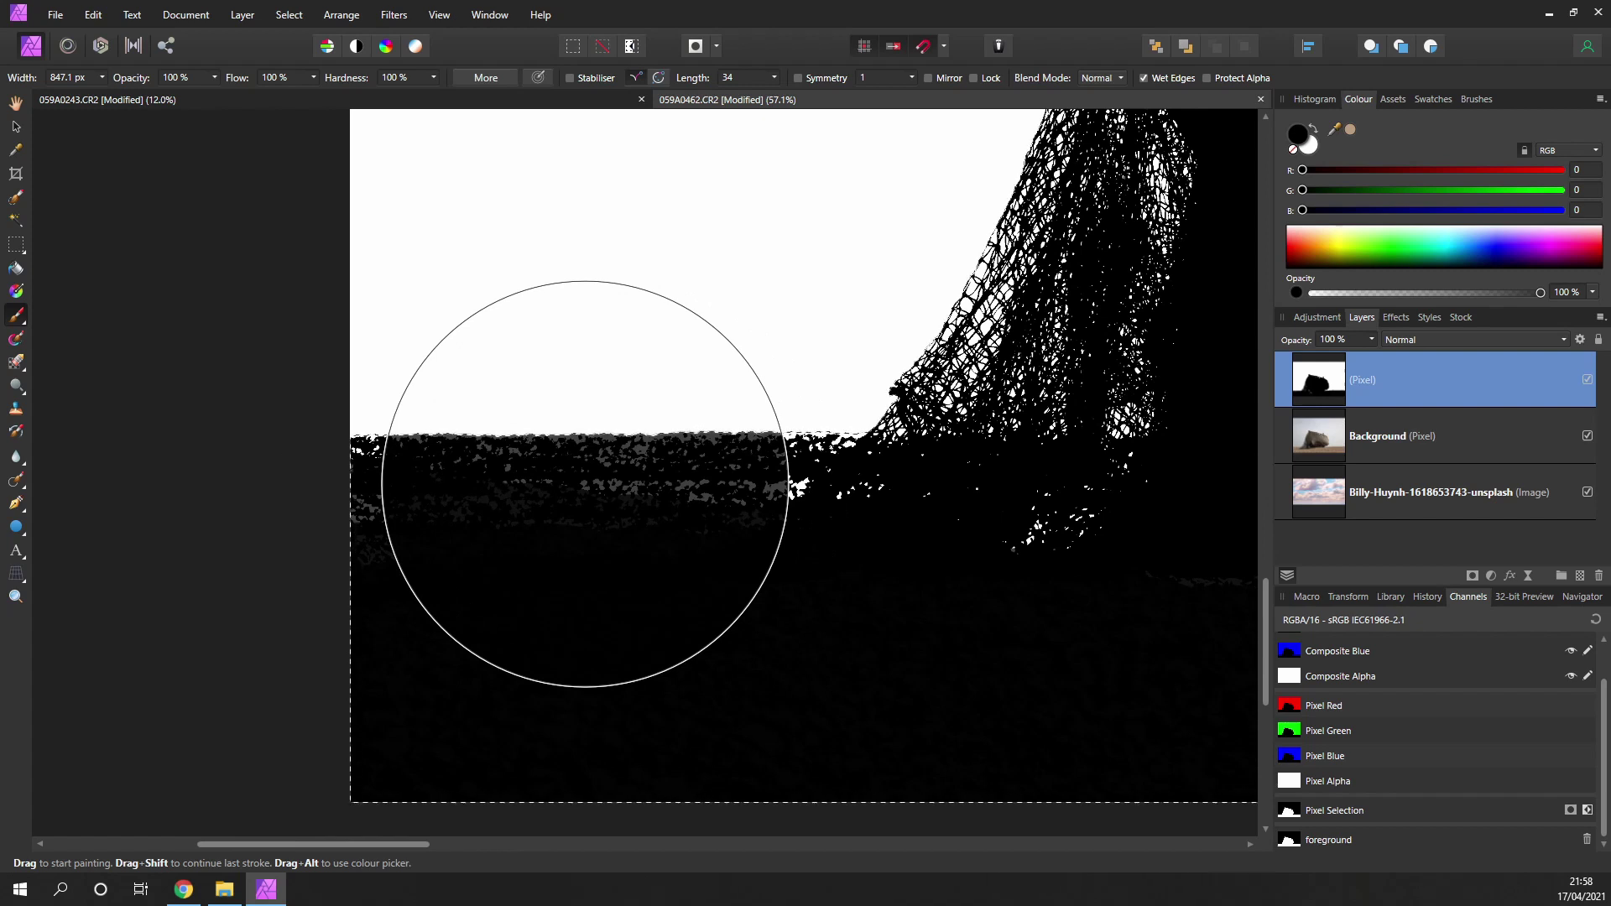
key("bracketleft")
key("bracketleft")
key("bracketleft")
key("bracketleft")
key("bracketleft")
key("bracketleft")
key("bracketleft")
key("bracketleft")
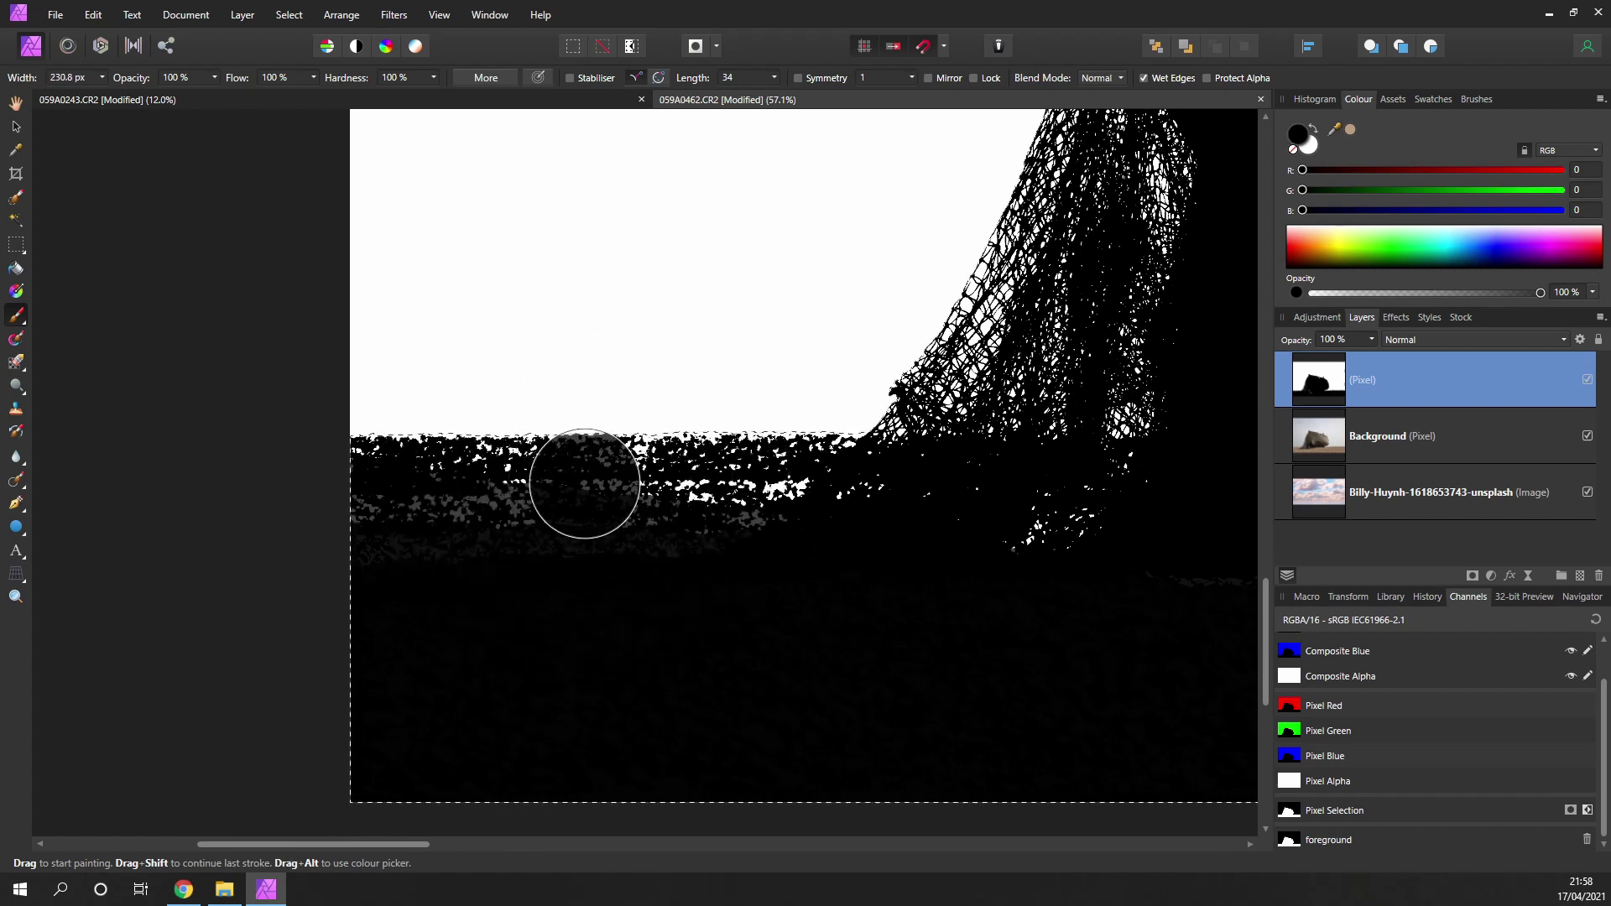
left_click_drag(512, 481, 331, 453)
left_click_drag(442, 475, 211, 486)
mouse_move(525, 481)
left_mouse_down()
mouse_move(720, 464)
mouse_move(746, 439)
mouse_move(442, 467)
mouse_move(840, 551)
mouse_move(764, 500)
mouse_move(1164, 518)
mouse_move(886, 478)
mouse_move(710, 486)
mouse_move(1147, 506)
mouse_move(887, 503)
mouse_move(1141, 519)
mouse_move(624, 503)
mouse_move(1072, 535)
mouse_move(612, 506)
mouse_move(1207, 552)
mouse_move(1029, 546)
mouse_move(855, 567)
mouse_move(869, 523)
mouse_move(766, 490)
mouse_move(862, 499)
mouse_move(820, 489)
left_mouse_up()
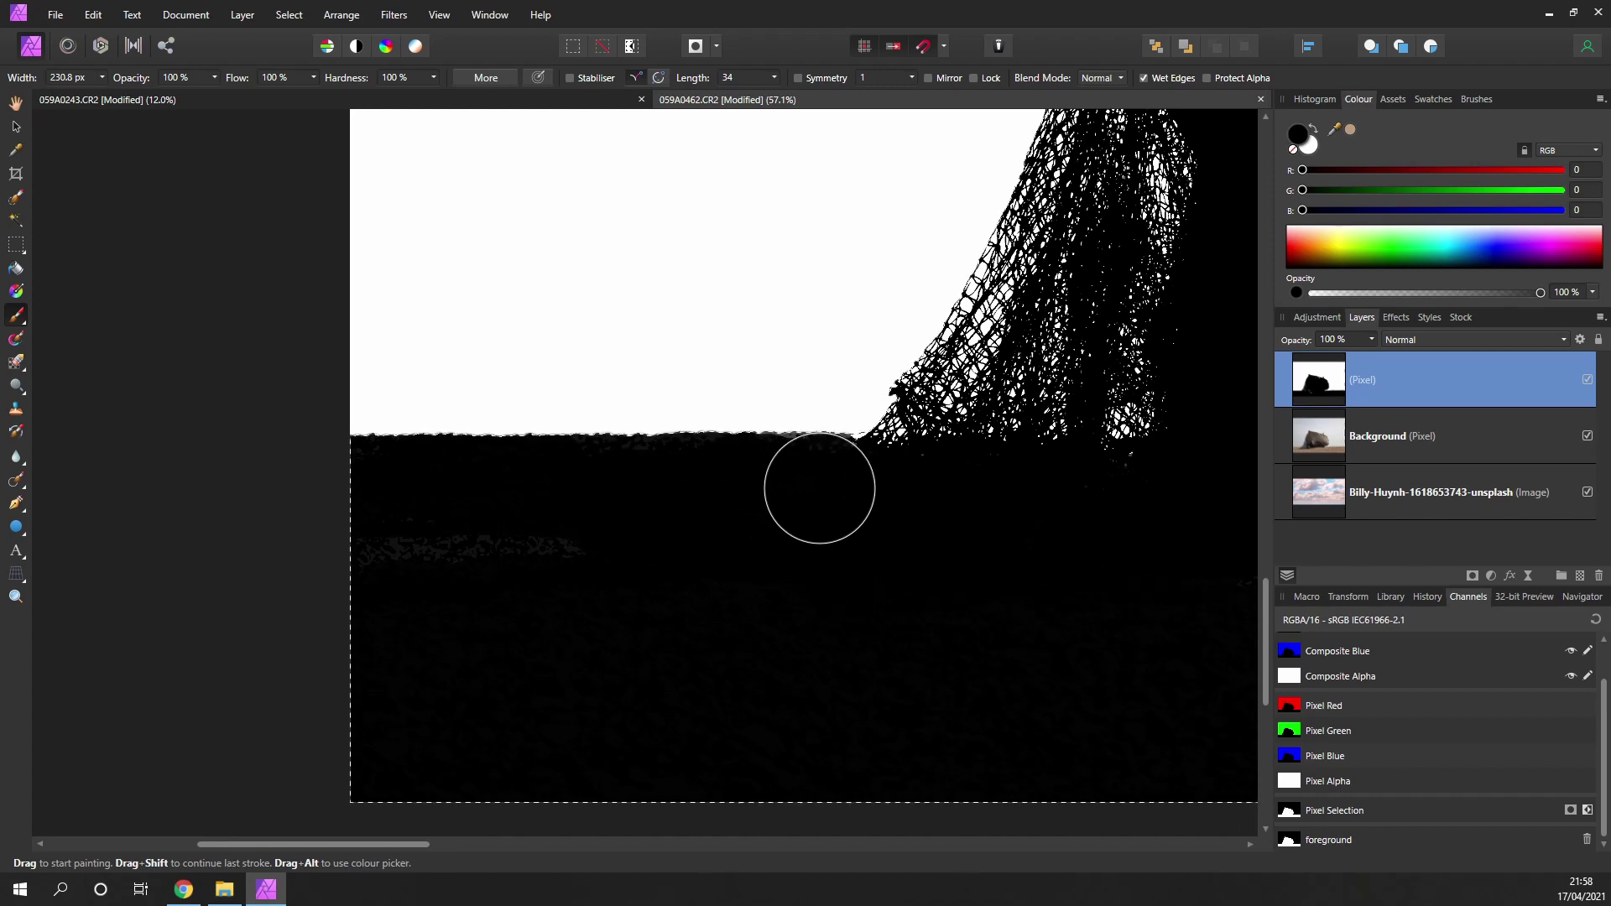
Step: Toggle the black-and-white layer's visibility to compare the net's base and the horizon with the original photo
left_click_drag(985, 535, 903, 546)
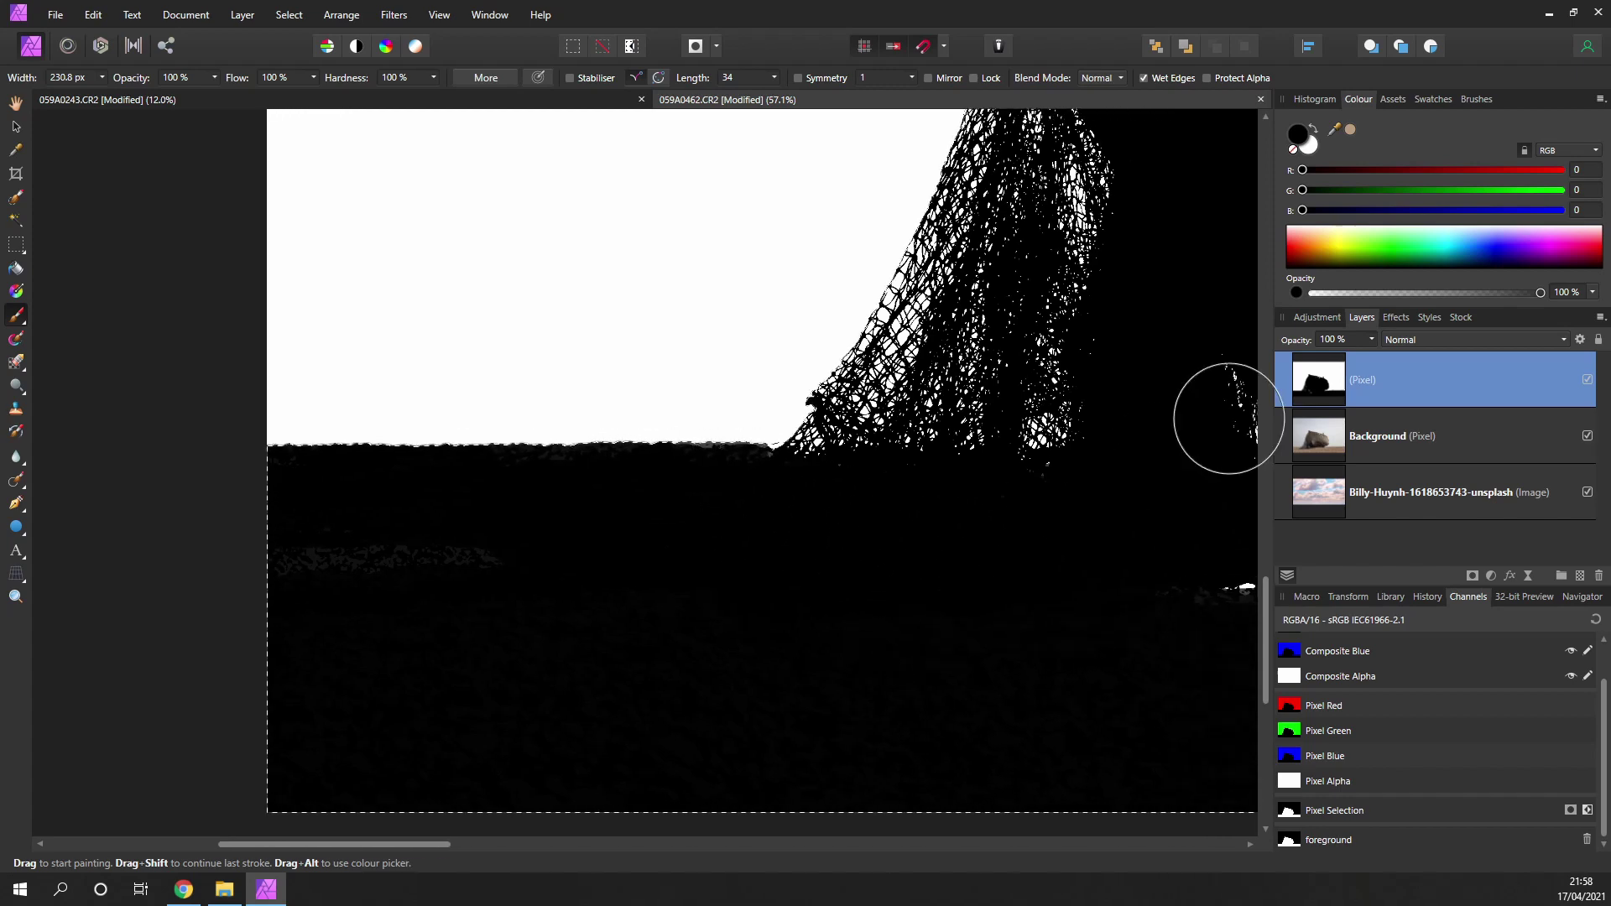
left_click(1587, 380)
left_click(1586, 380)
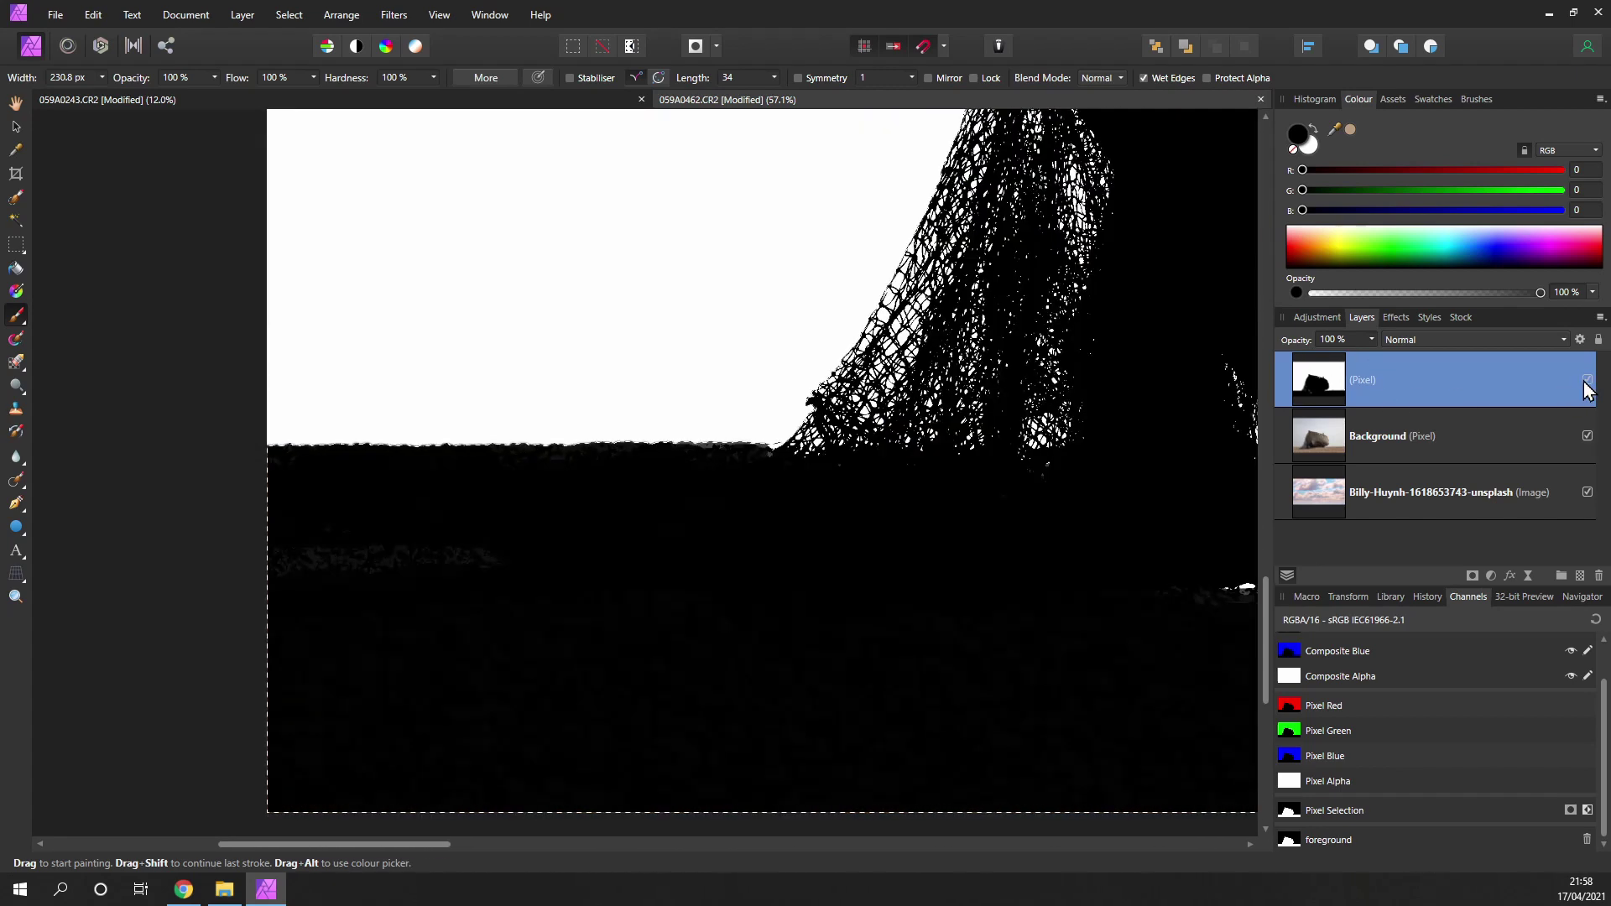
left_click(1586, 380)
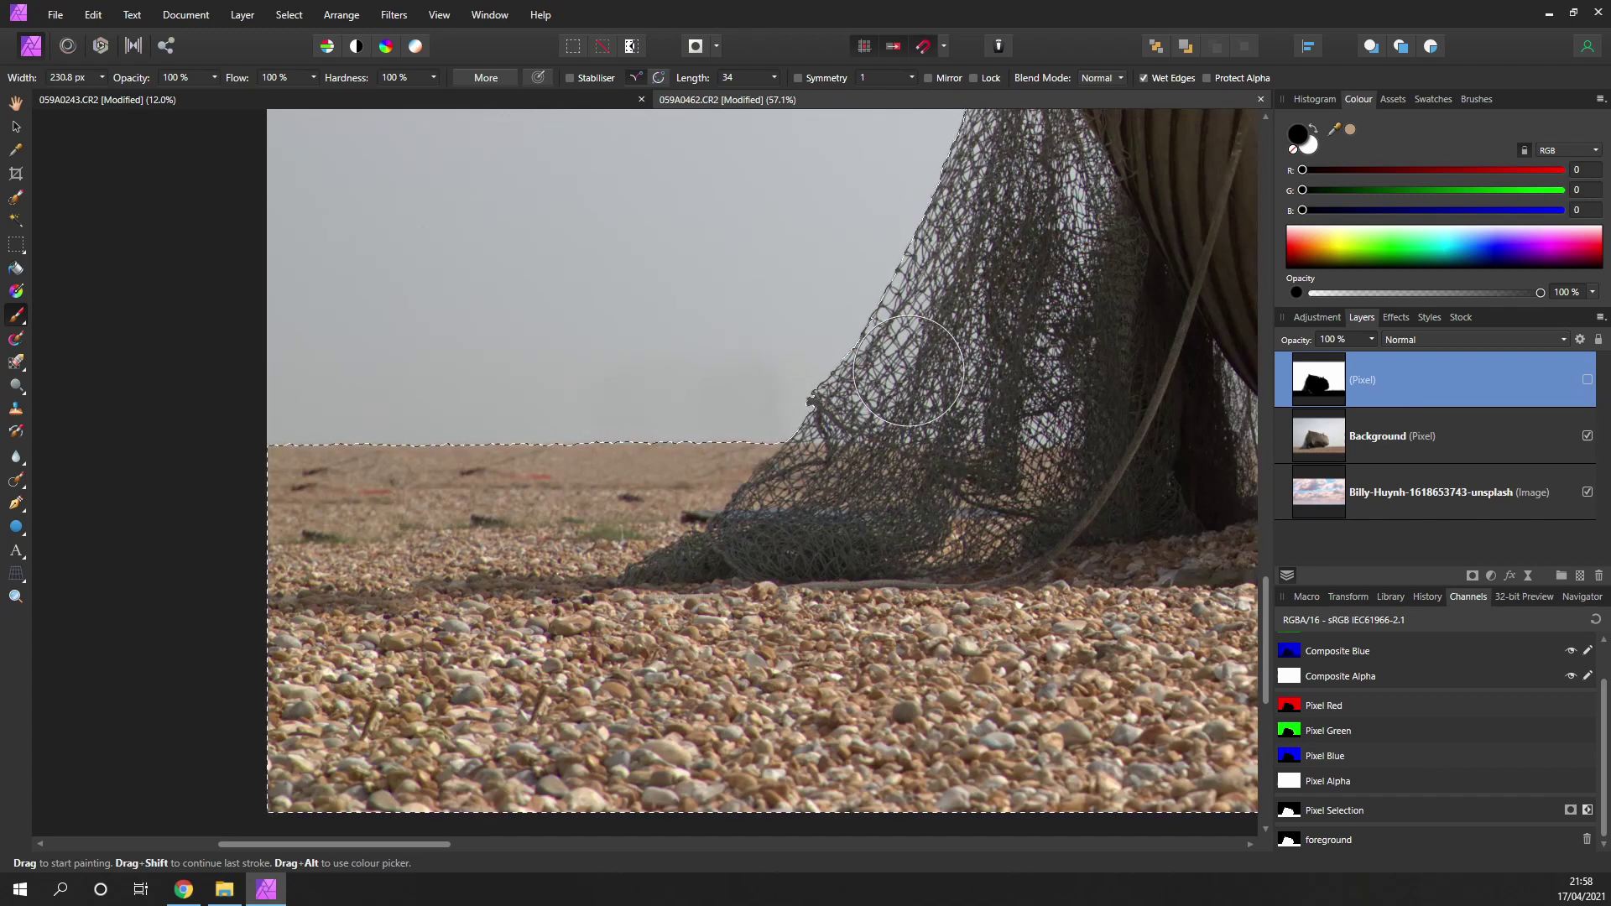
left_click(1587, 380)
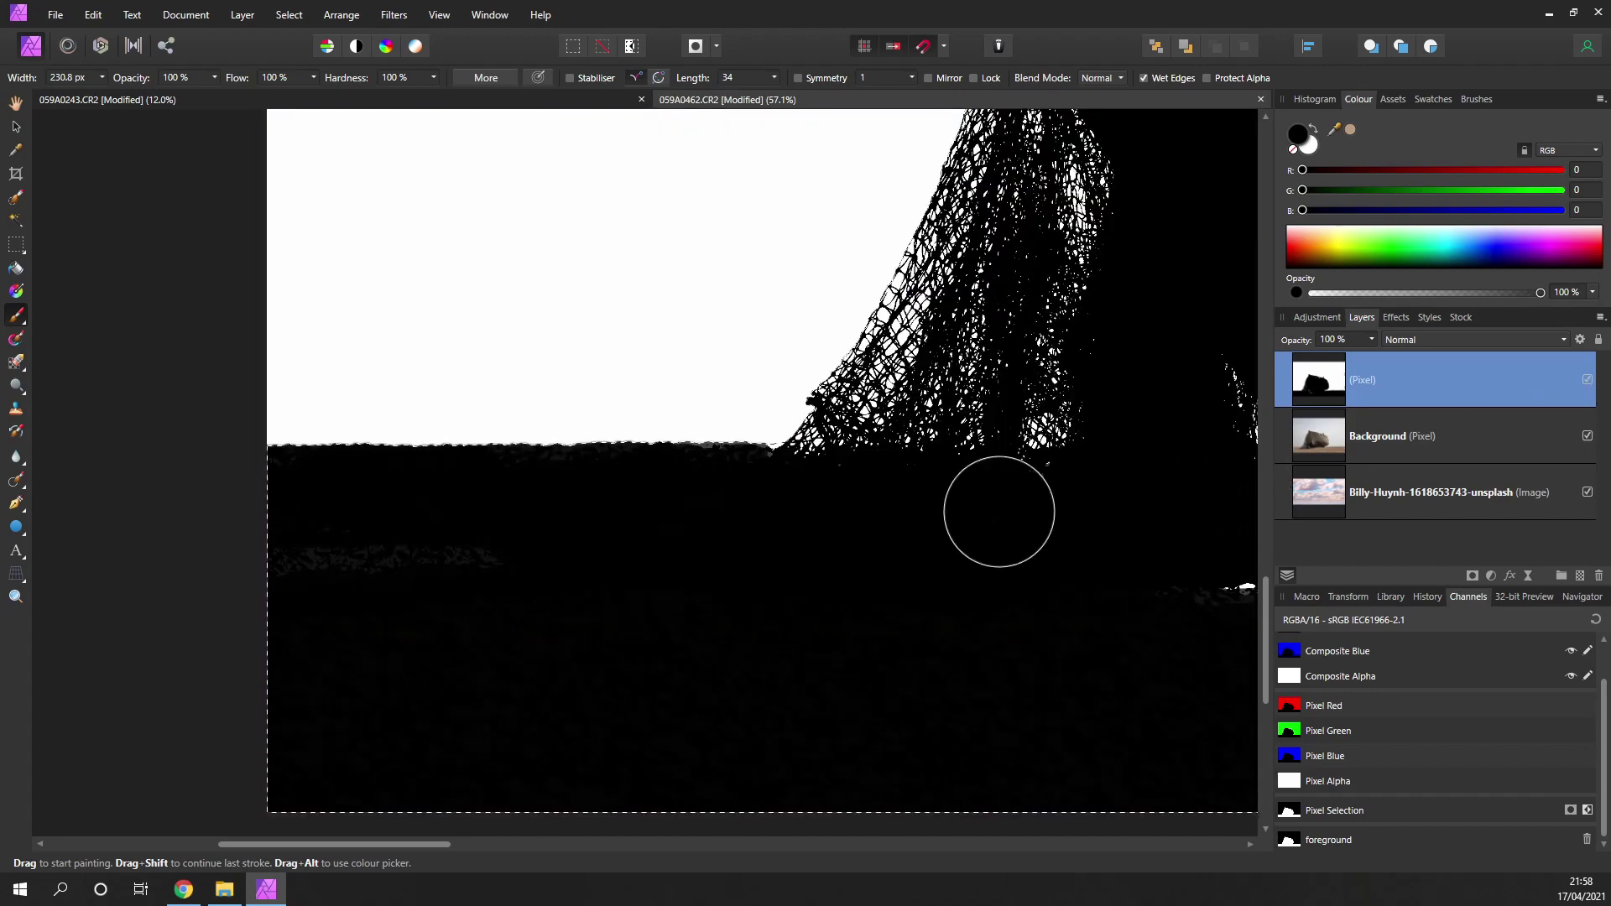
Step: Compare the small gap between the net and hull with the photo, and paint black the white specks below the gap
scroll(921, 507, "right", 10)
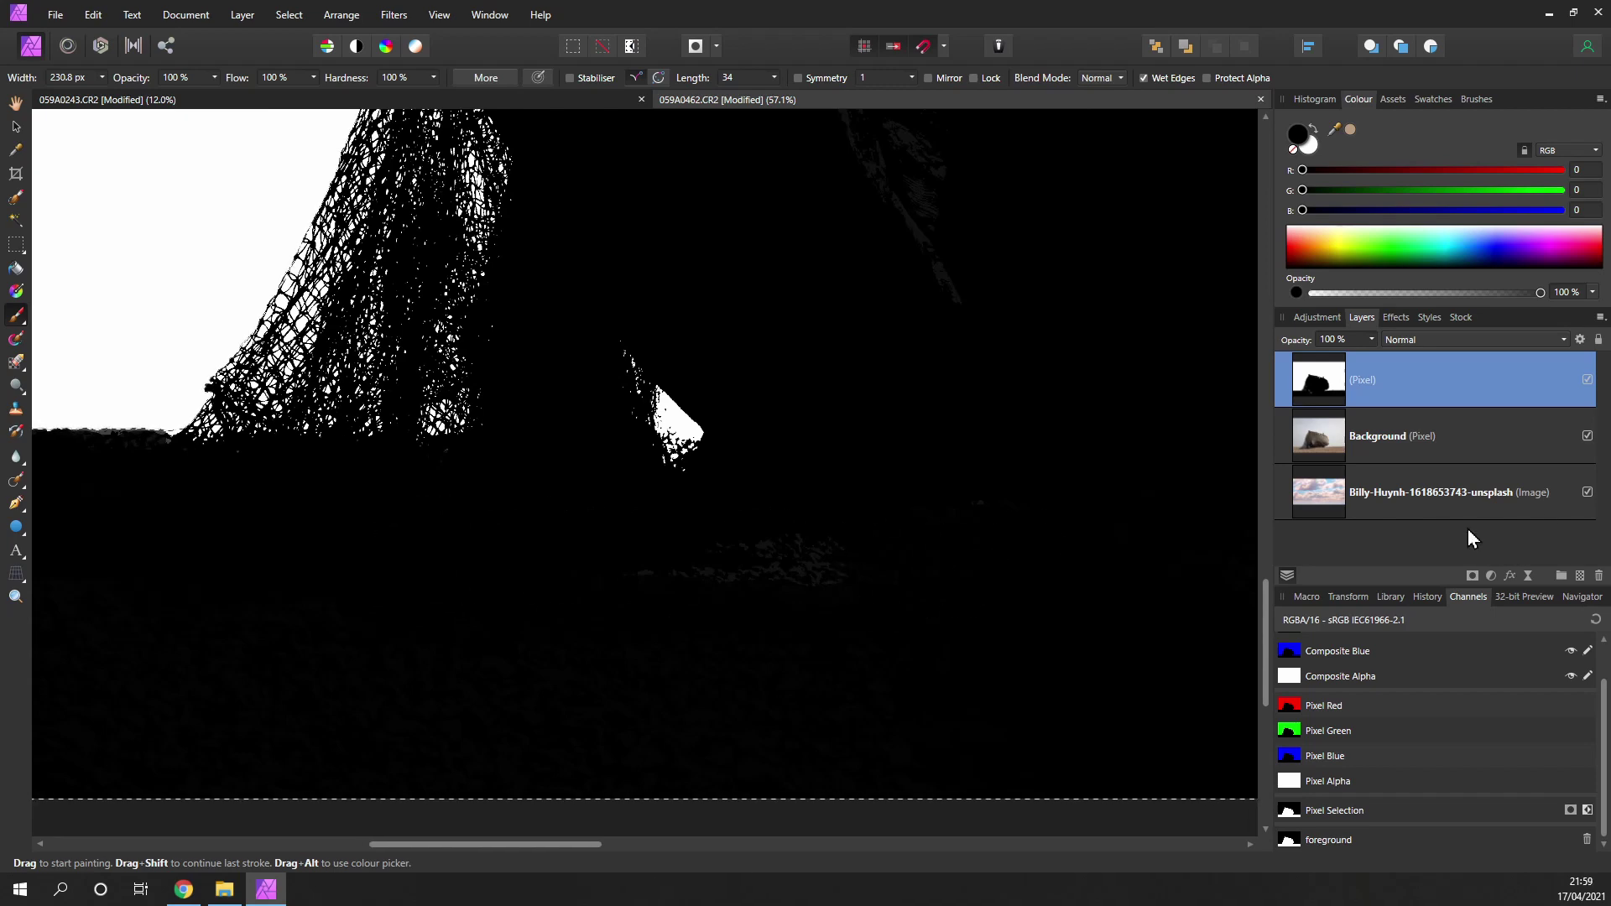
left_click(1589, 384)
left_click(1589, 383)
left_click(1589, 383)
left_click(1590, 384)
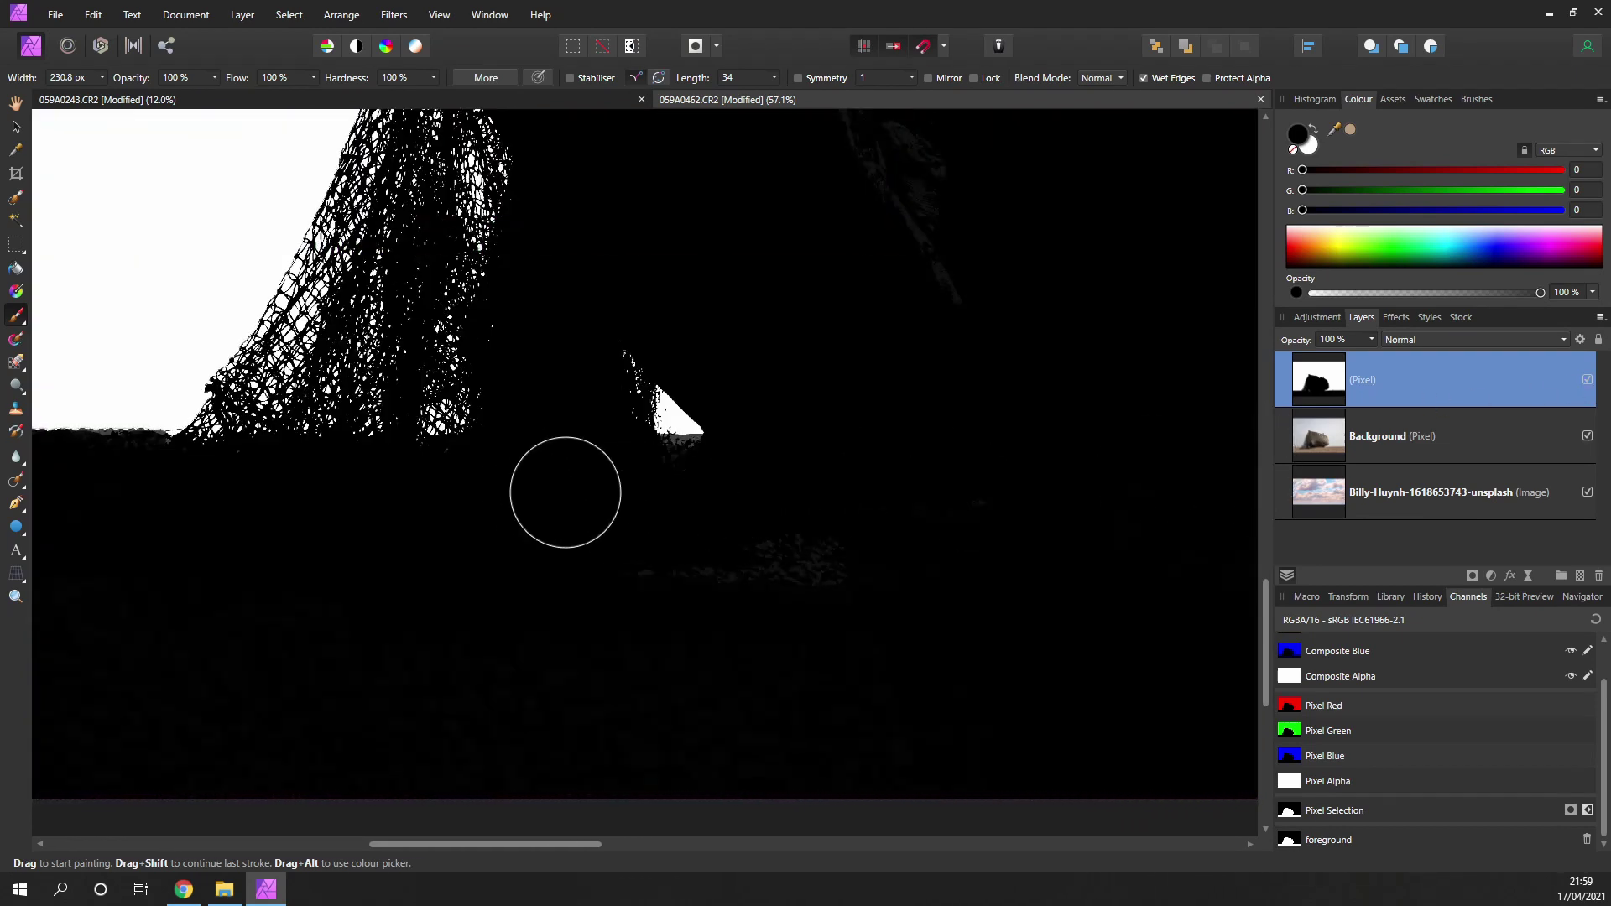
Step: Check the whole painted boat and beach, and deselect the foreground selection
scroll(837, 520, "down", 3)
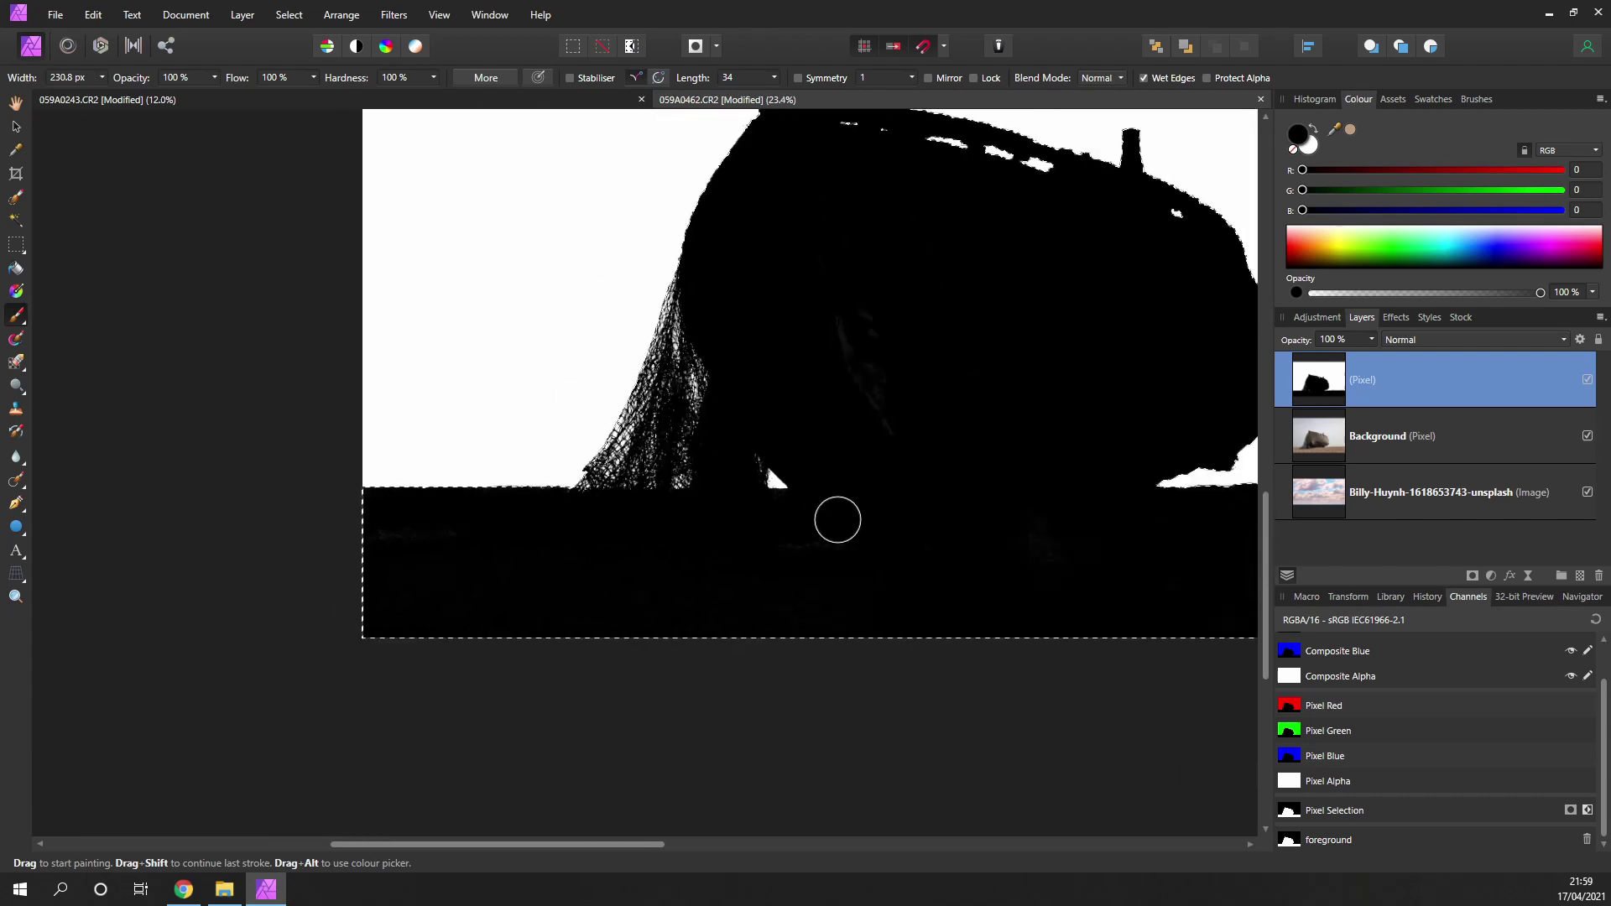
left_click_drag(837, 520, 723, 521)
left_click_drag(906, 495, 756, 549)
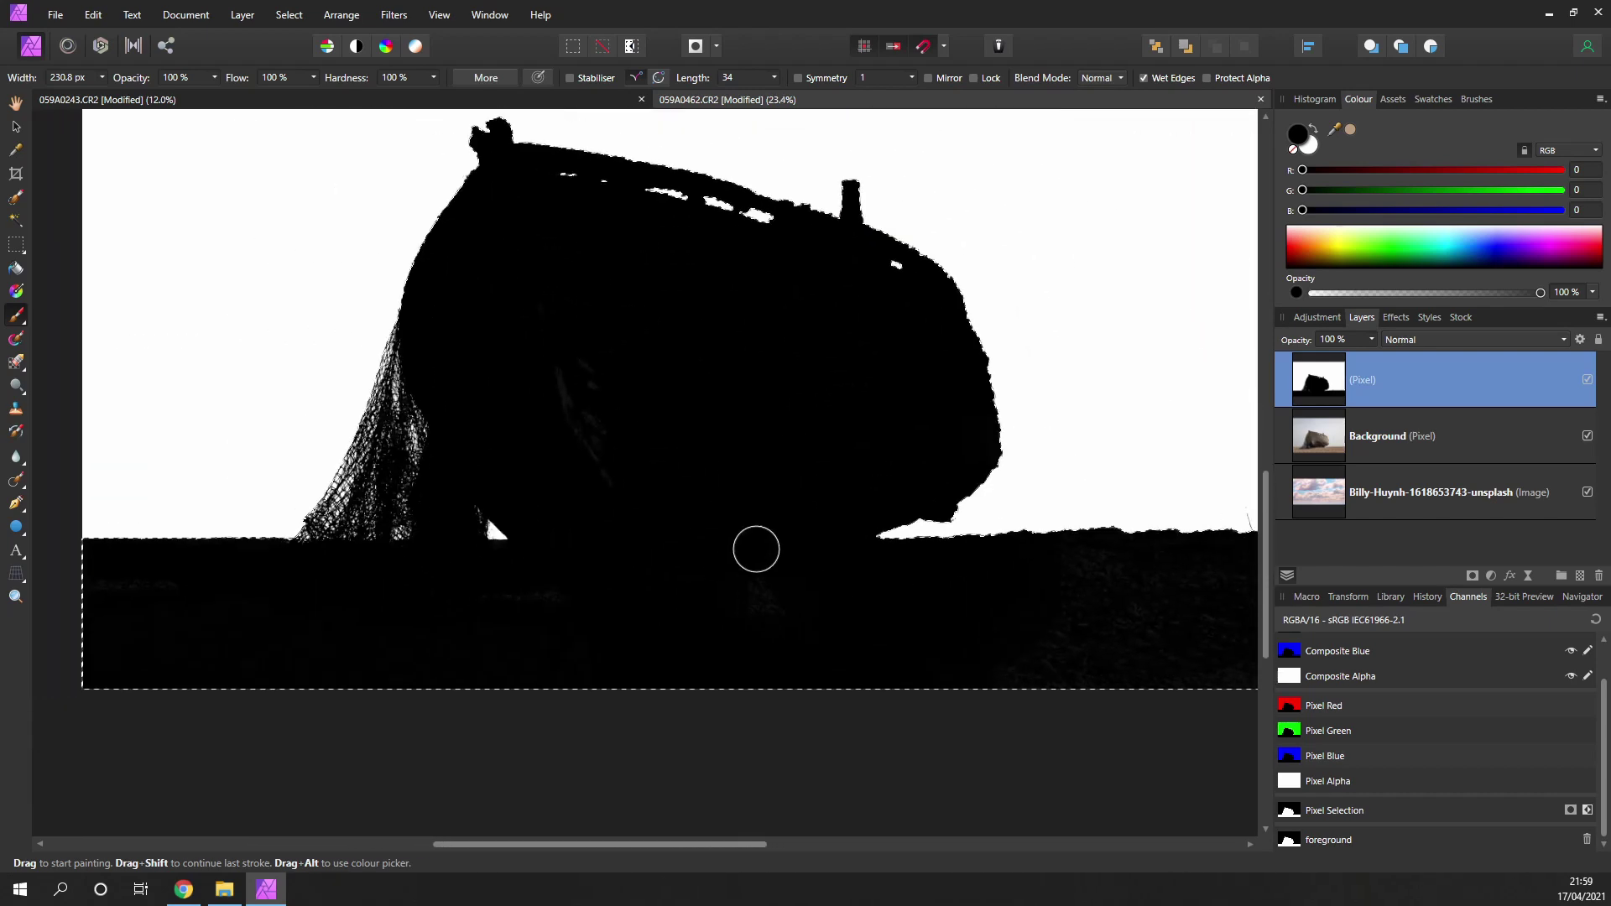
scroll(746, 541, "down", 3)
scroll(730, 512, "down", 1)
scroll(729, 474, "right", 1)
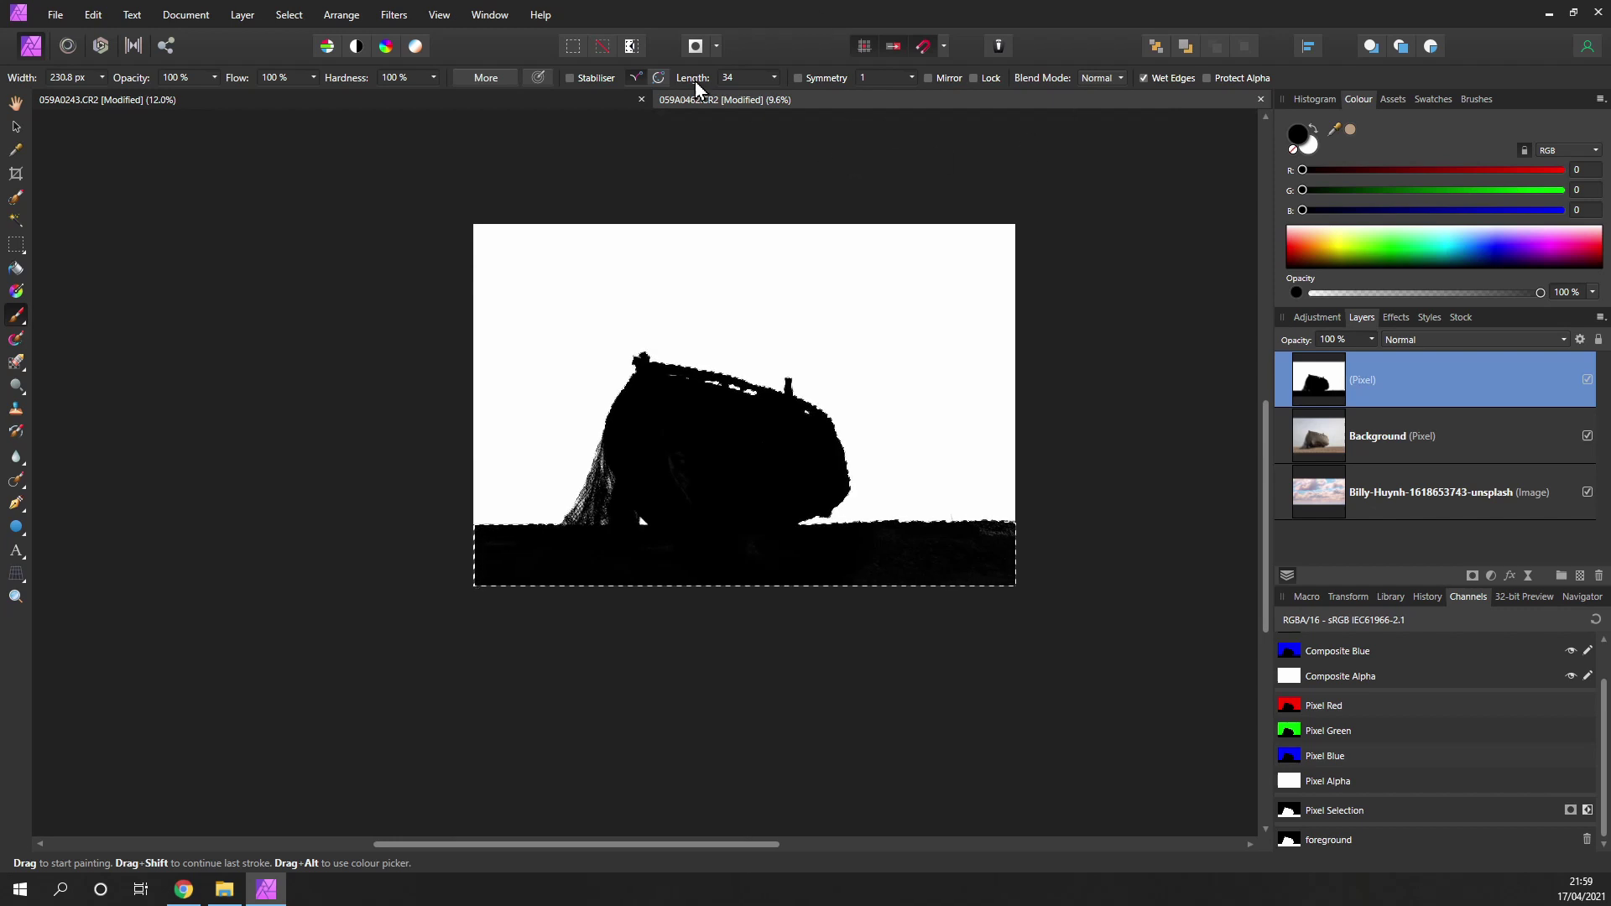
left_click(603, 46)
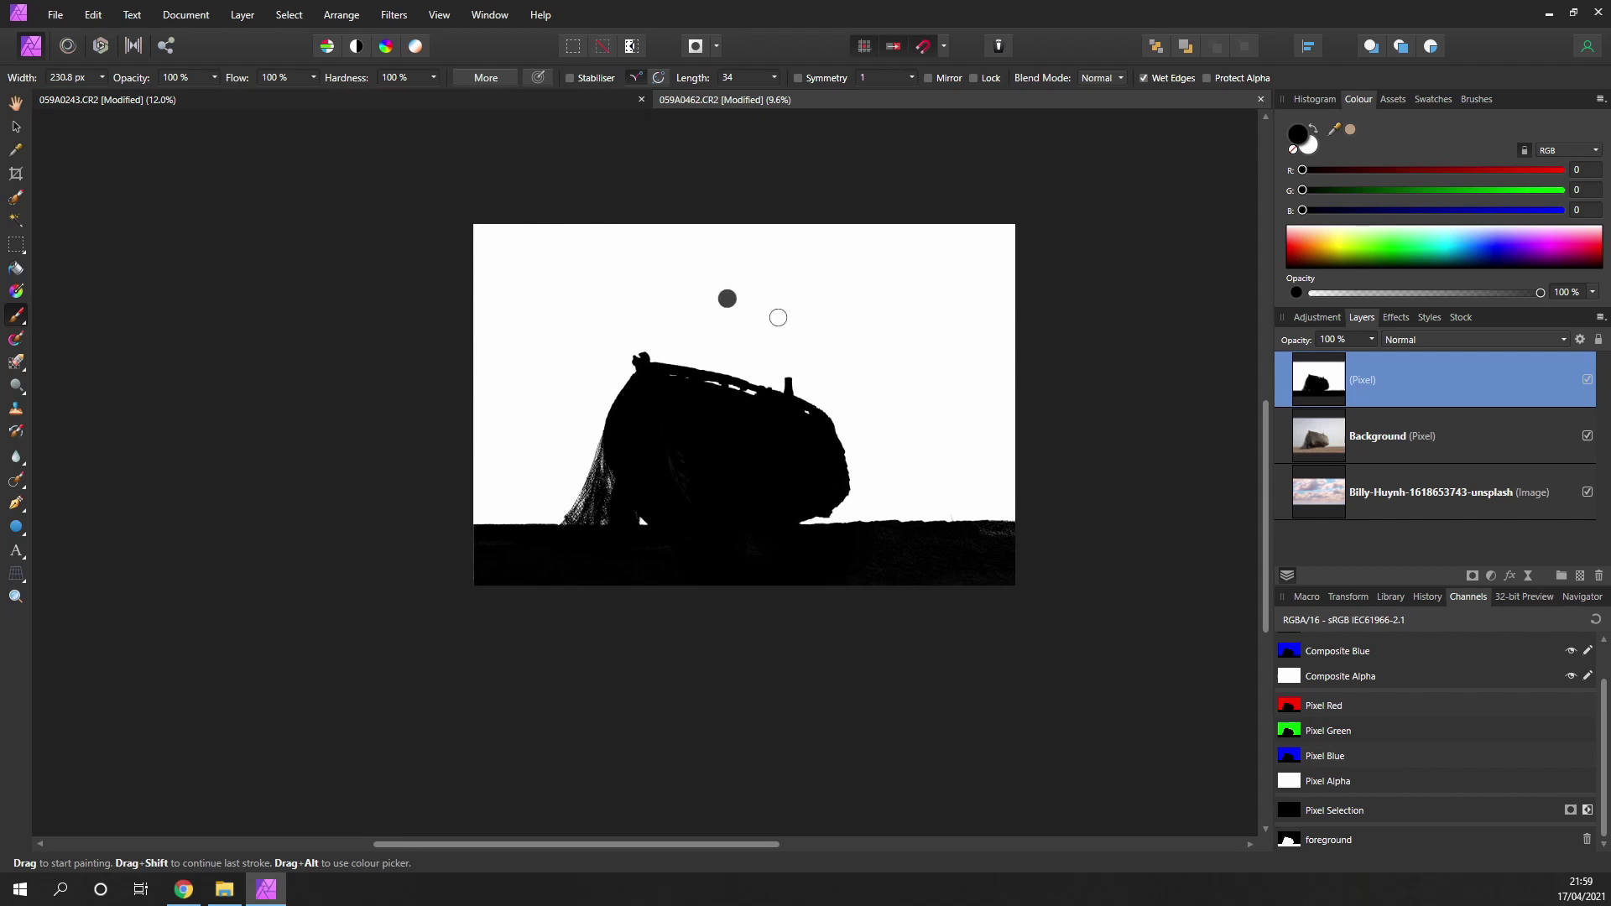
Step: Invert the black-and-white pixel layer and inspect the net, boat and beach in it
scroll(680, 475, "up", 5)
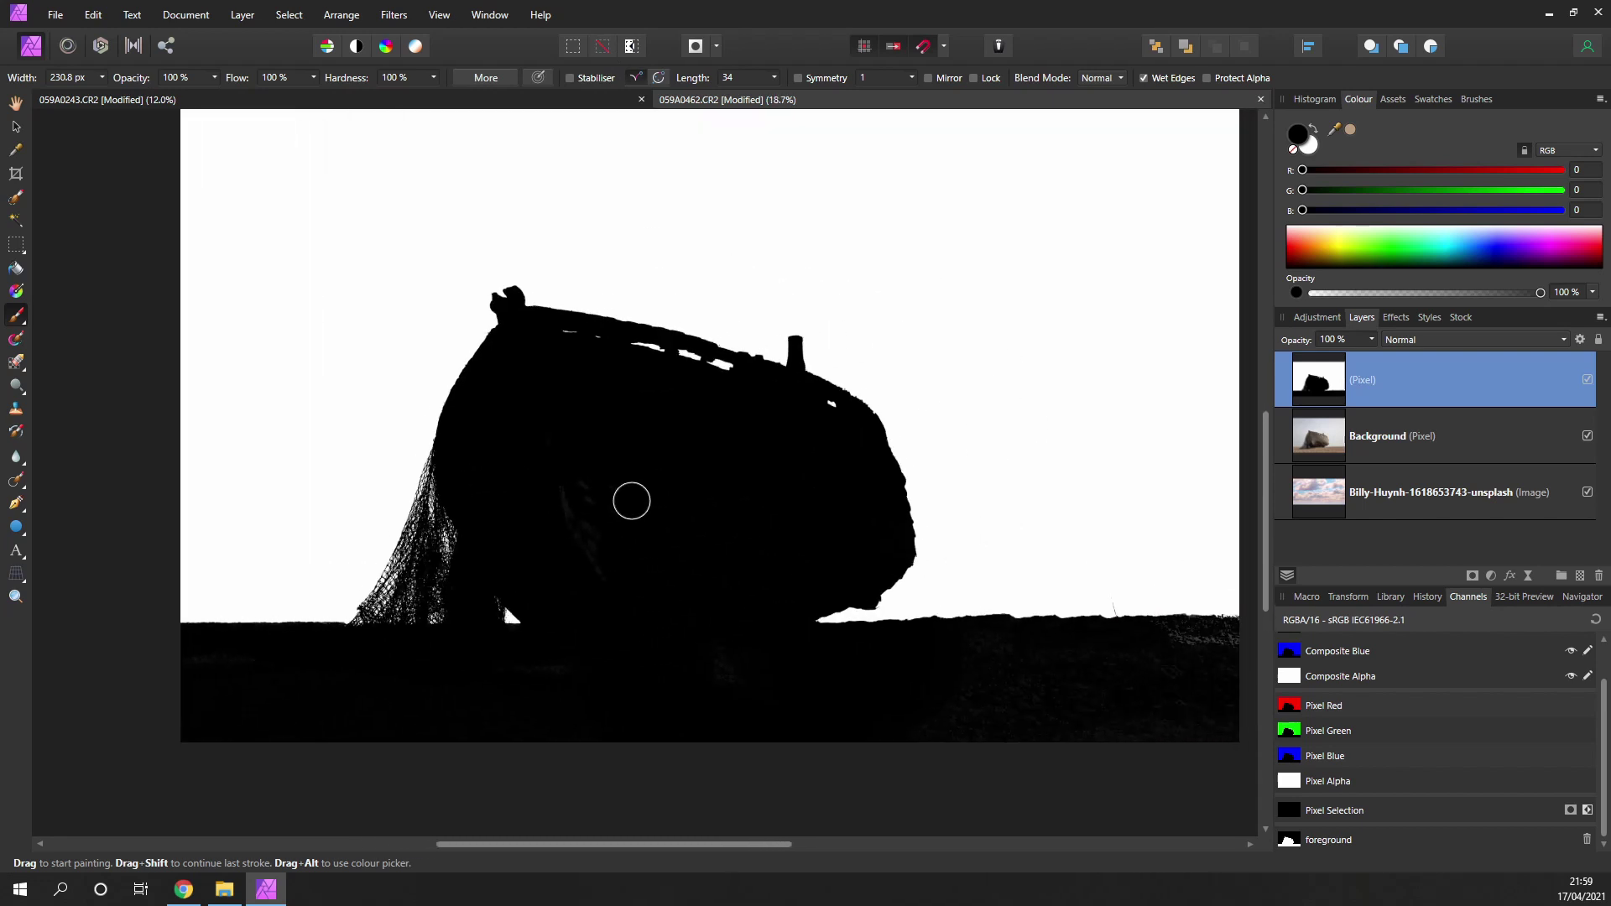
left_click_drag(632, 501, 609, 515)
mouse_move(748, 431)
left_mouse_down()
mouse_move(773, 424)
mouse_move(755, 445)
left_mouse_up()
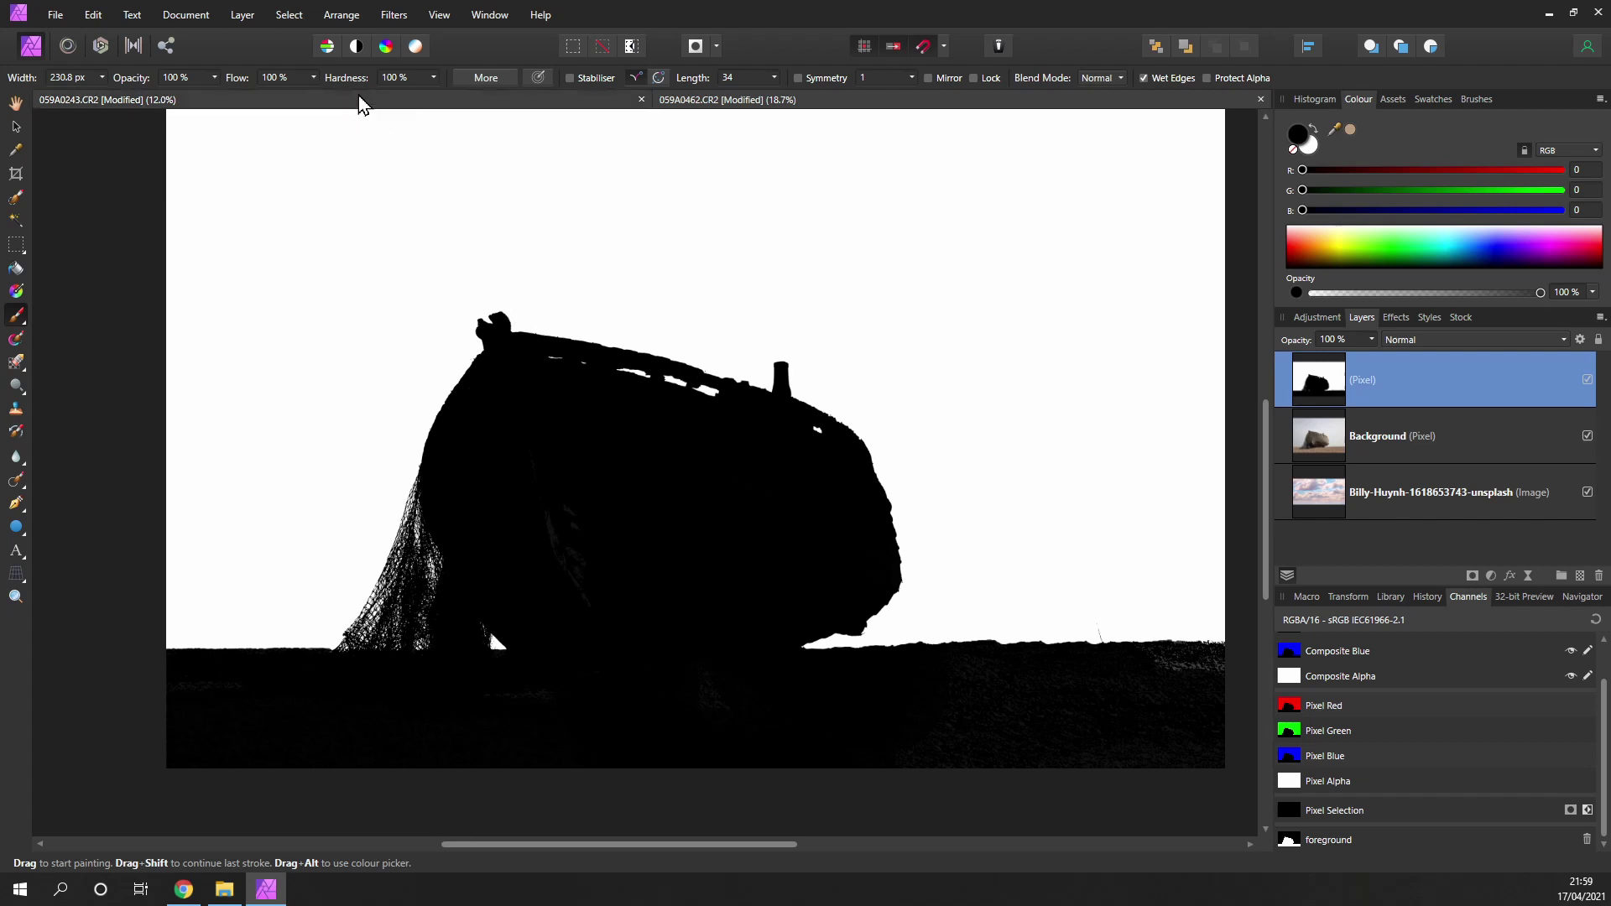
left_click(242, 15)
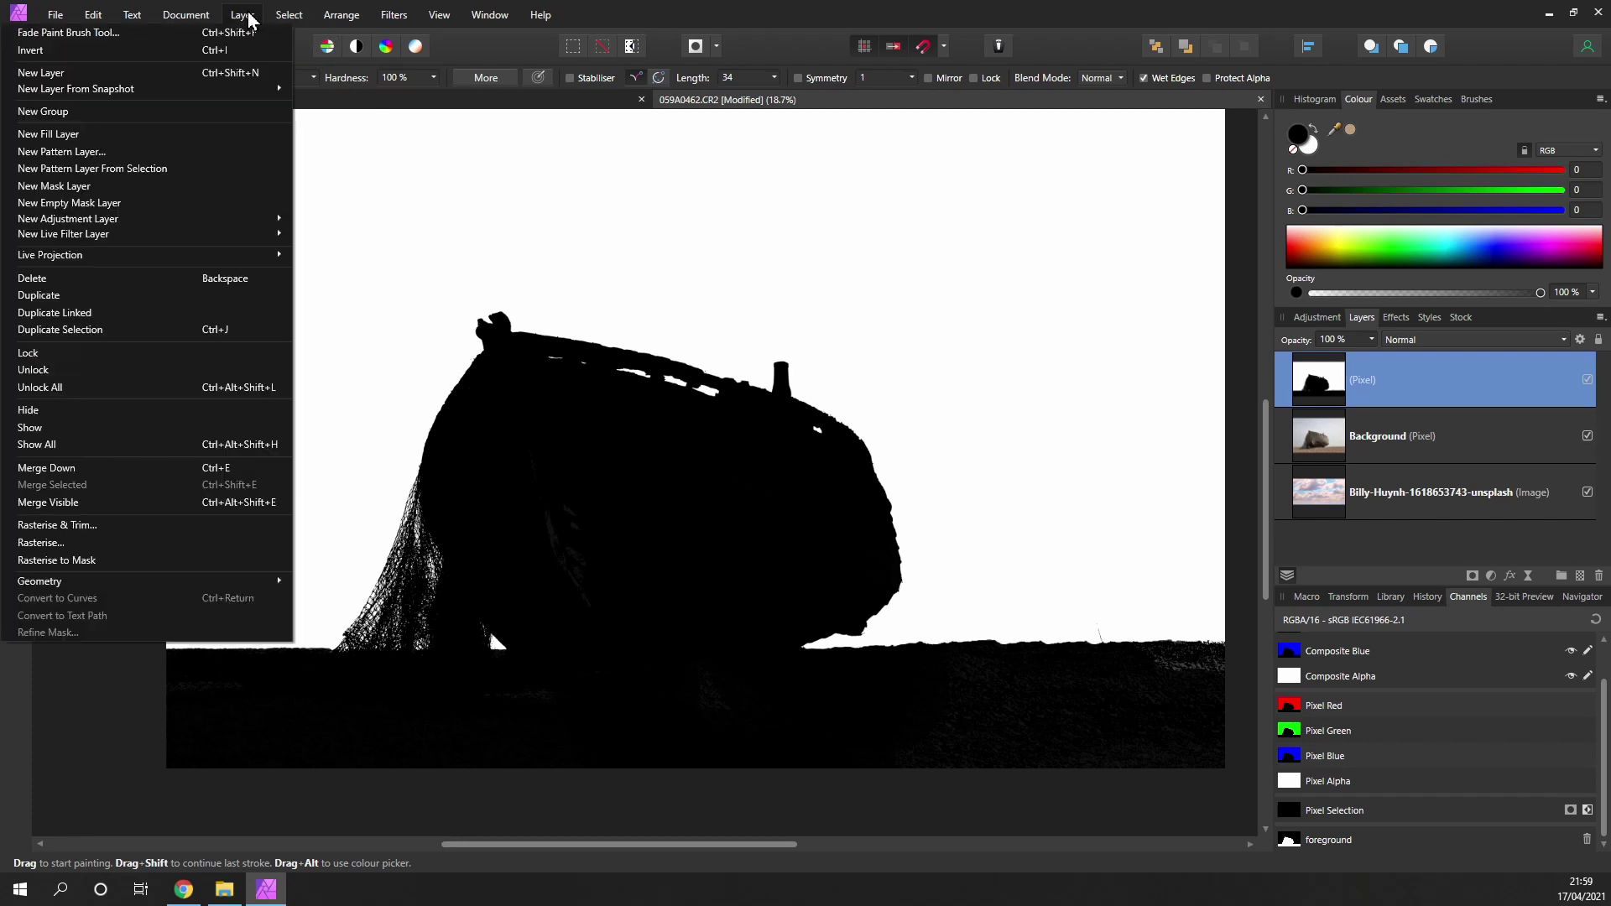
left_click(141, 50)
scroll(658, 471, "down", 2)
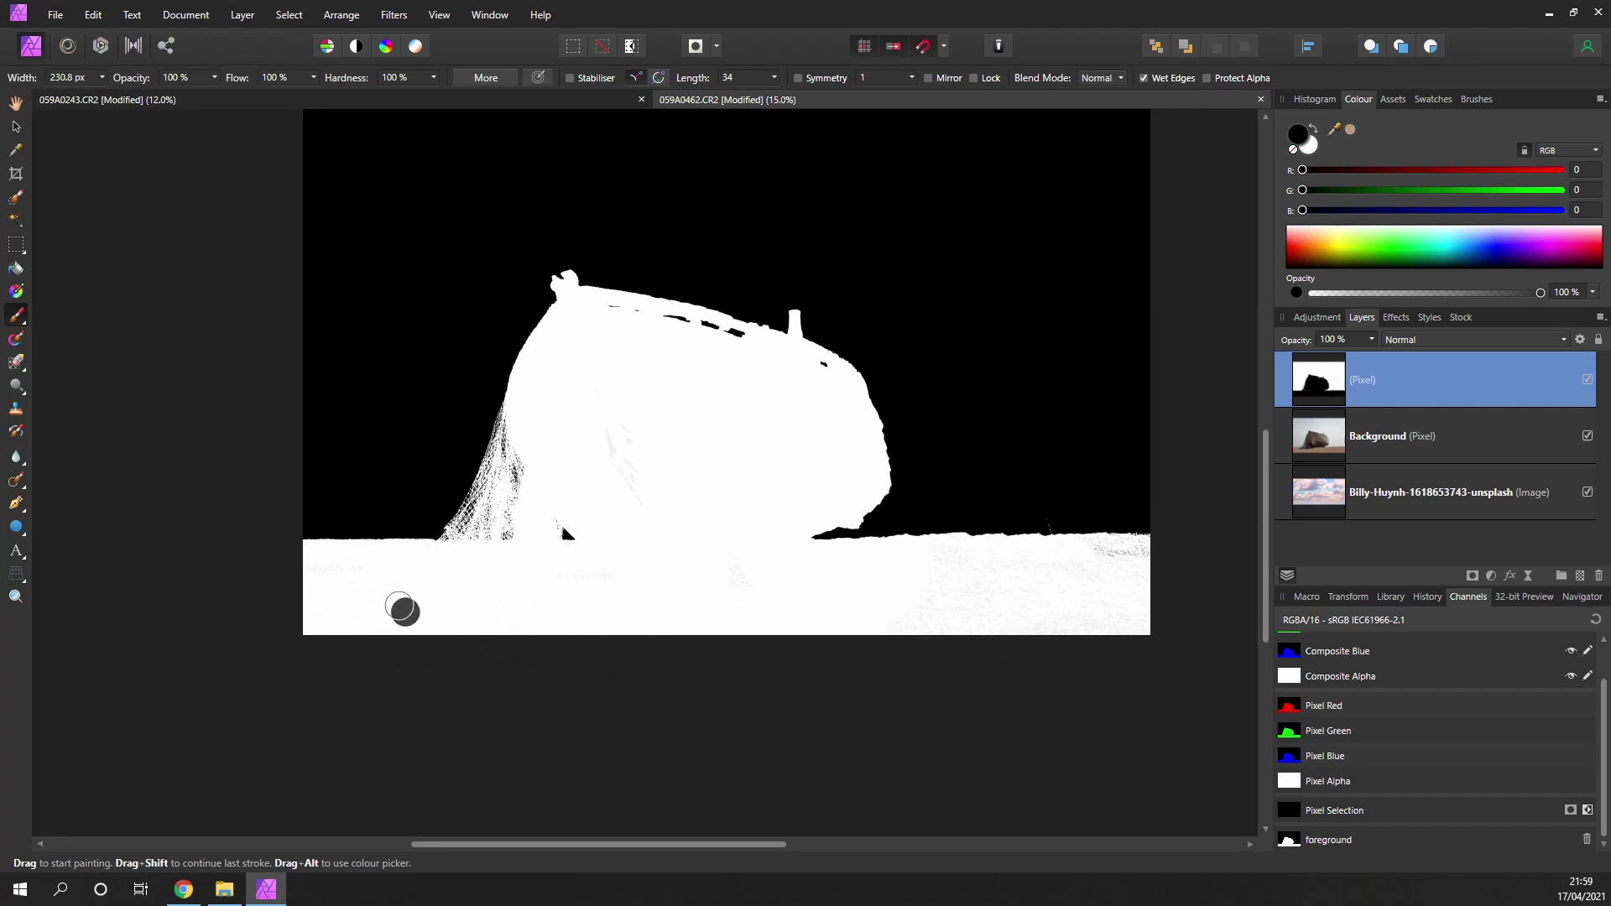
scroll(382, 539, "up", 5)
scroll(658, 360, "up", 2)
scroll(768, 446, "down", 4)
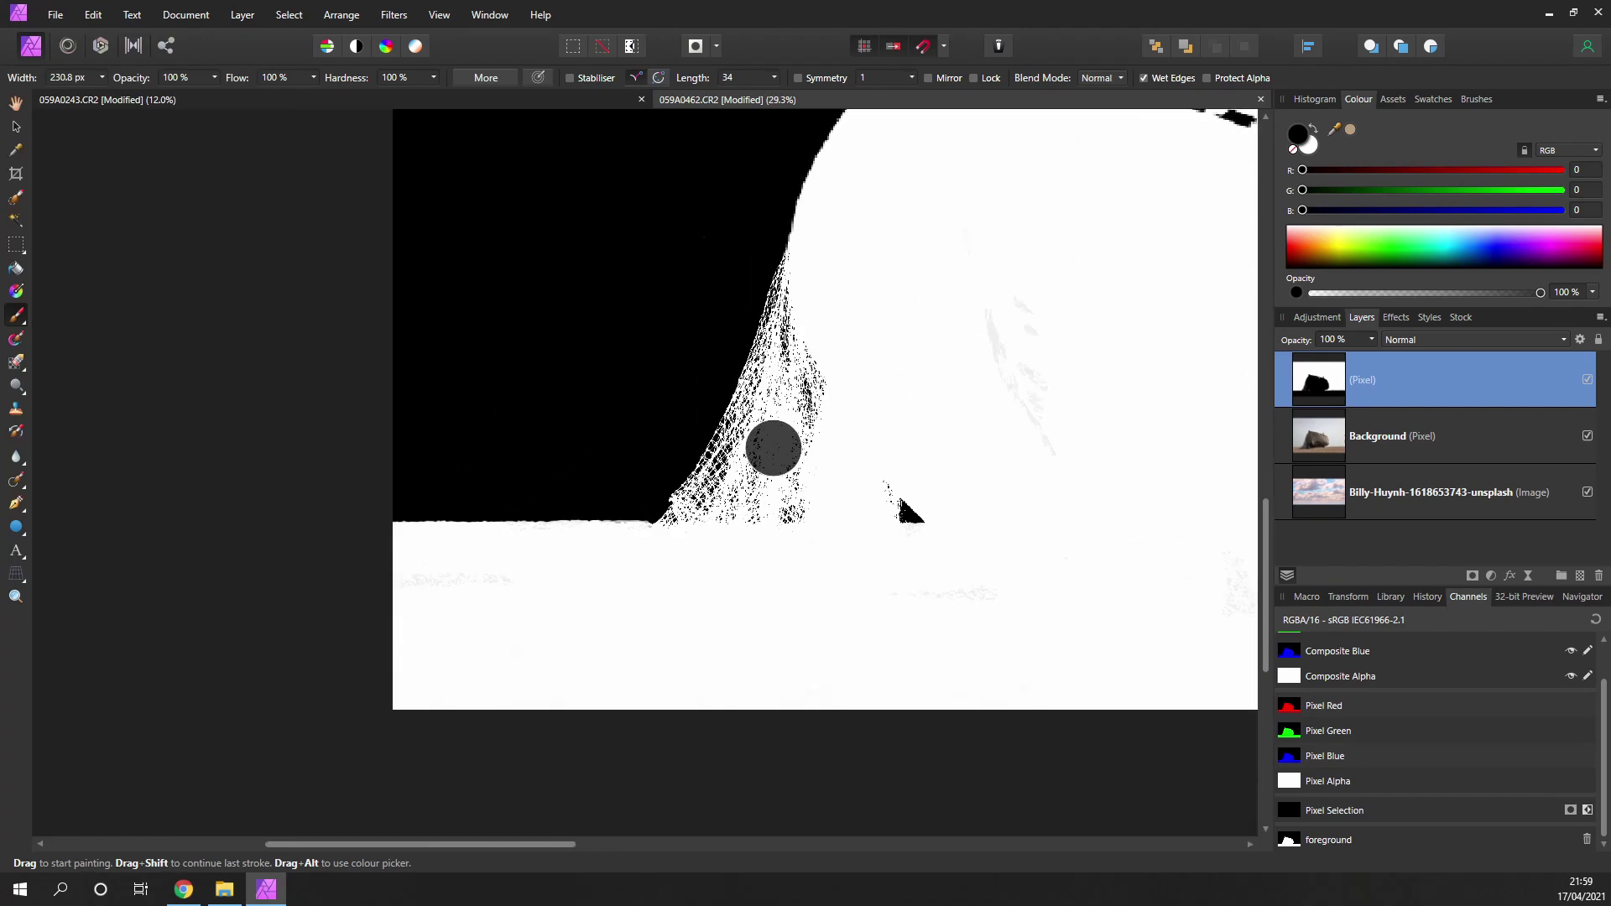
scroll(528, 445, "up", 2)
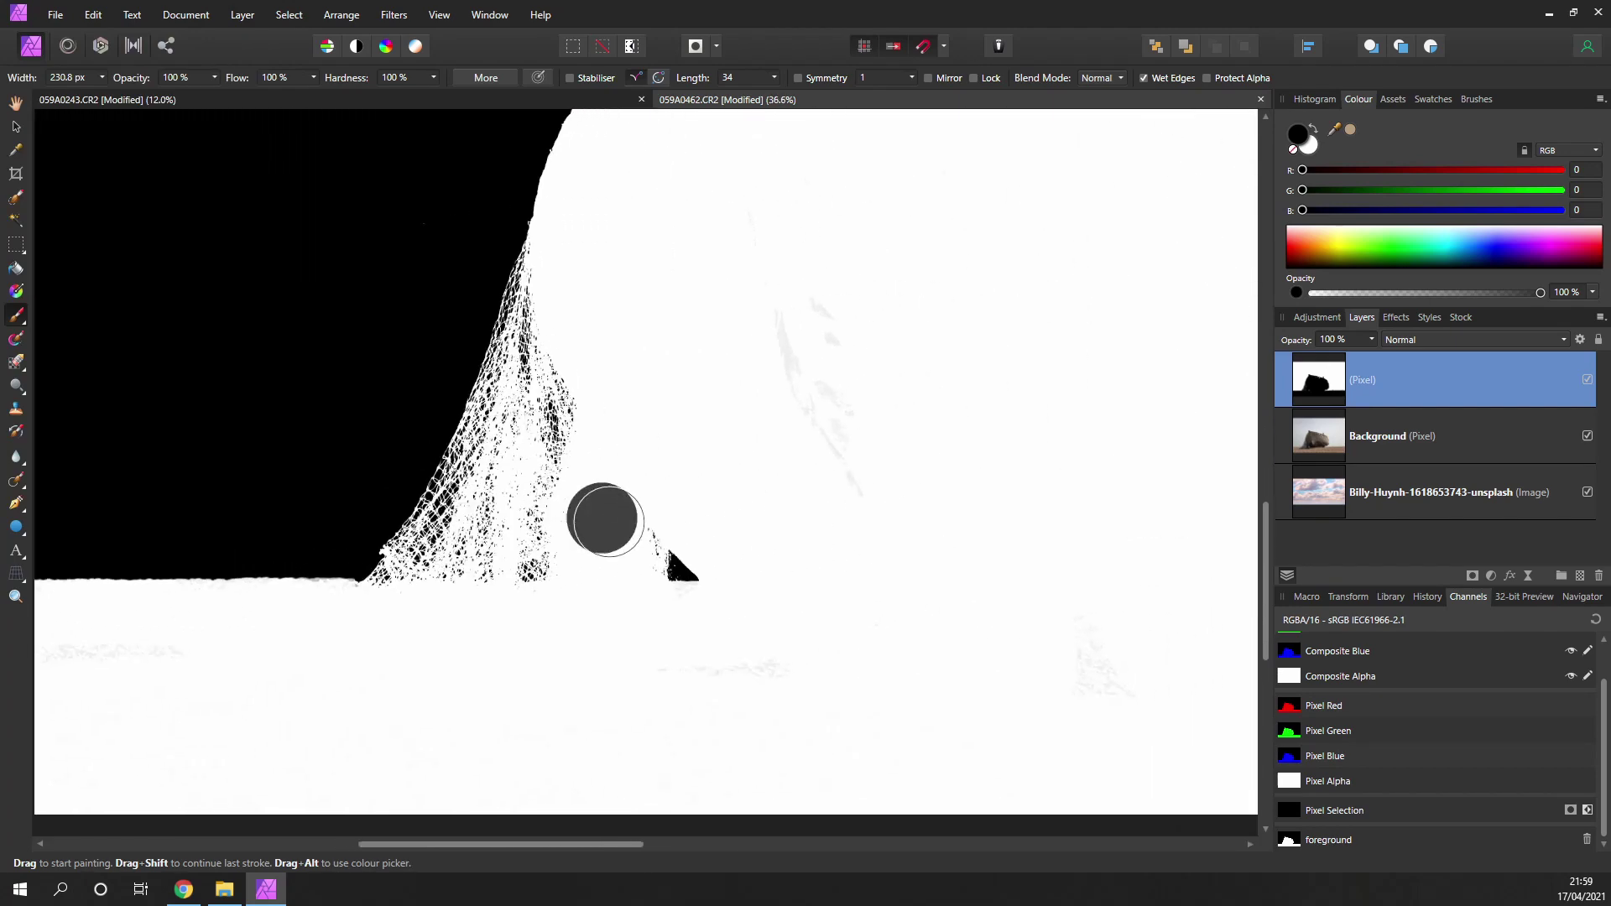
scroll(605, 520, "down", 4)
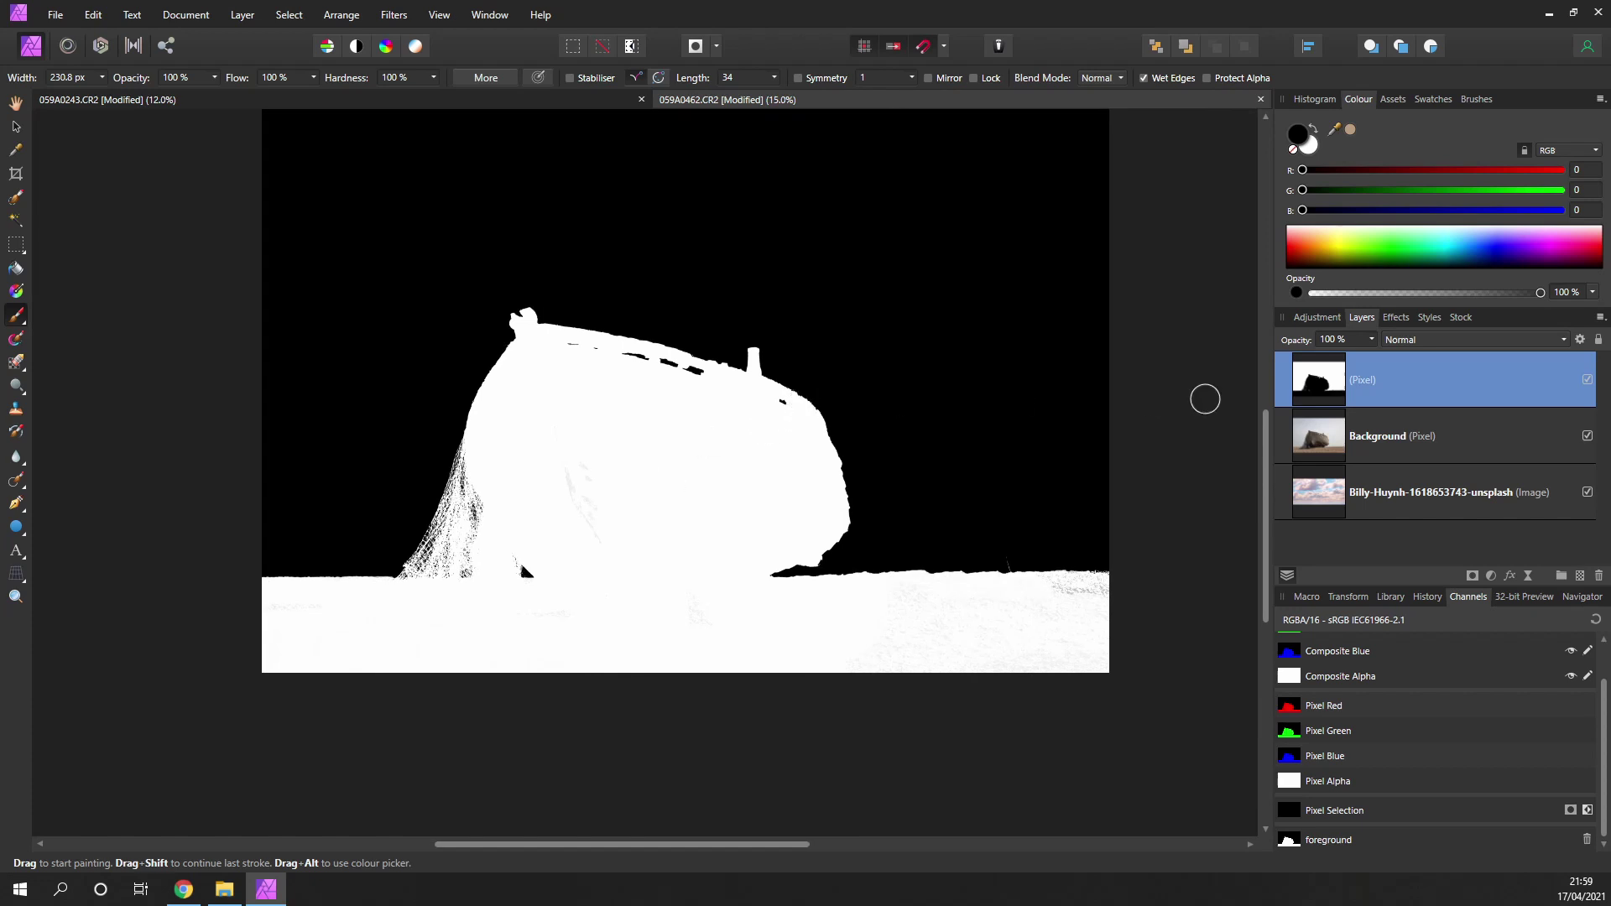
Step: Rasterise the inverted black-and-white pixel layer to a mask and nest it inside the Background layer
right_click(1326, 385)
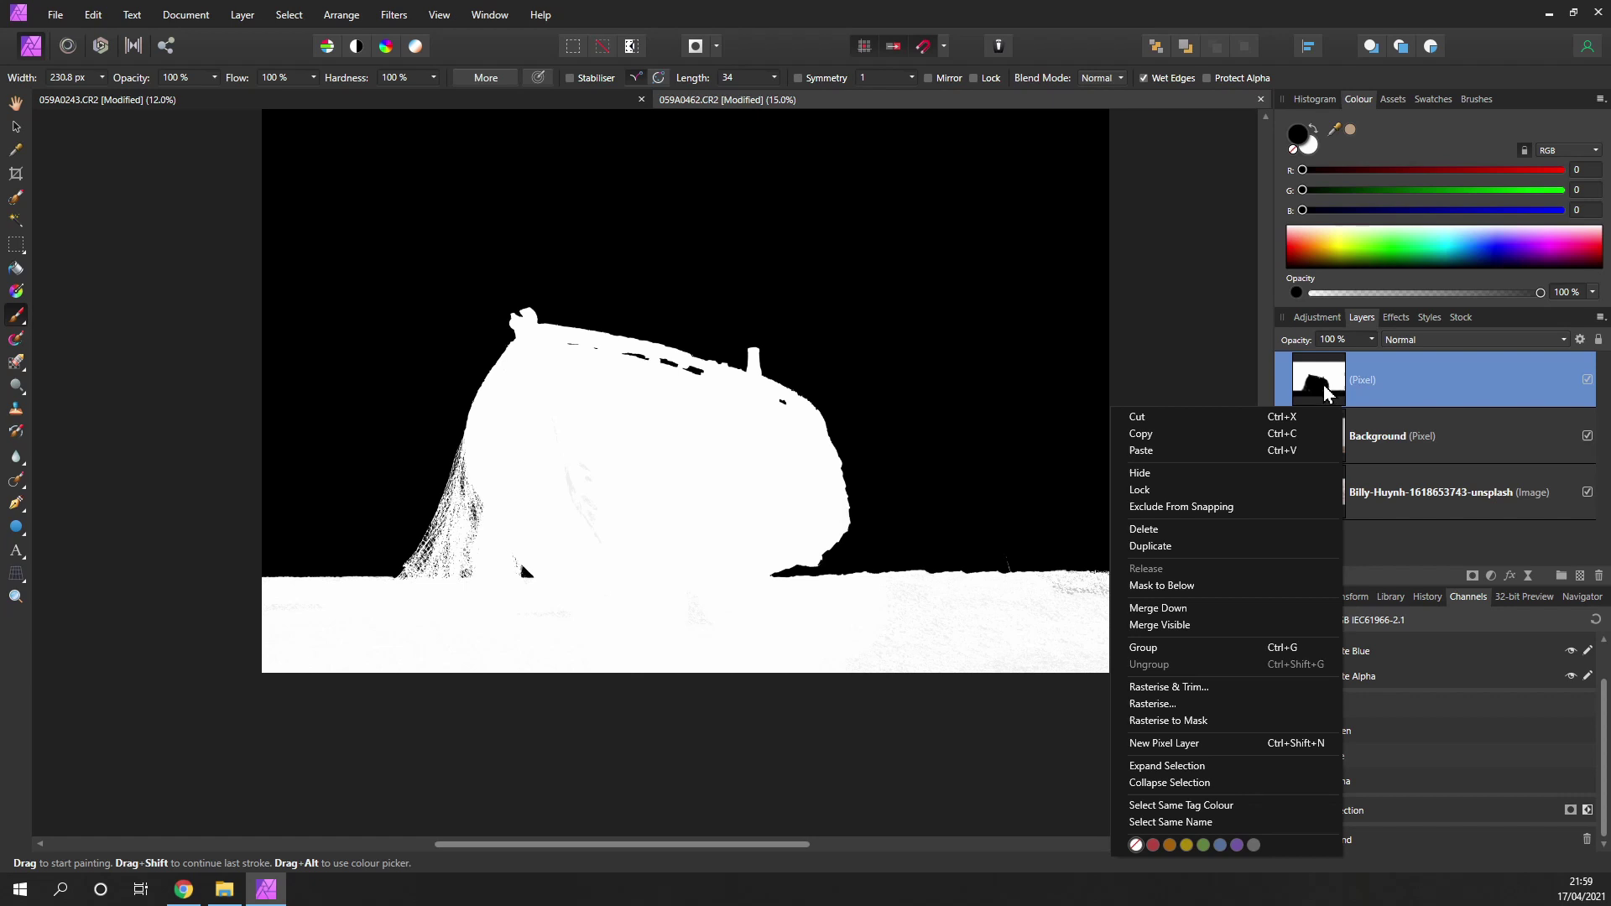
left_click(1208, 722)
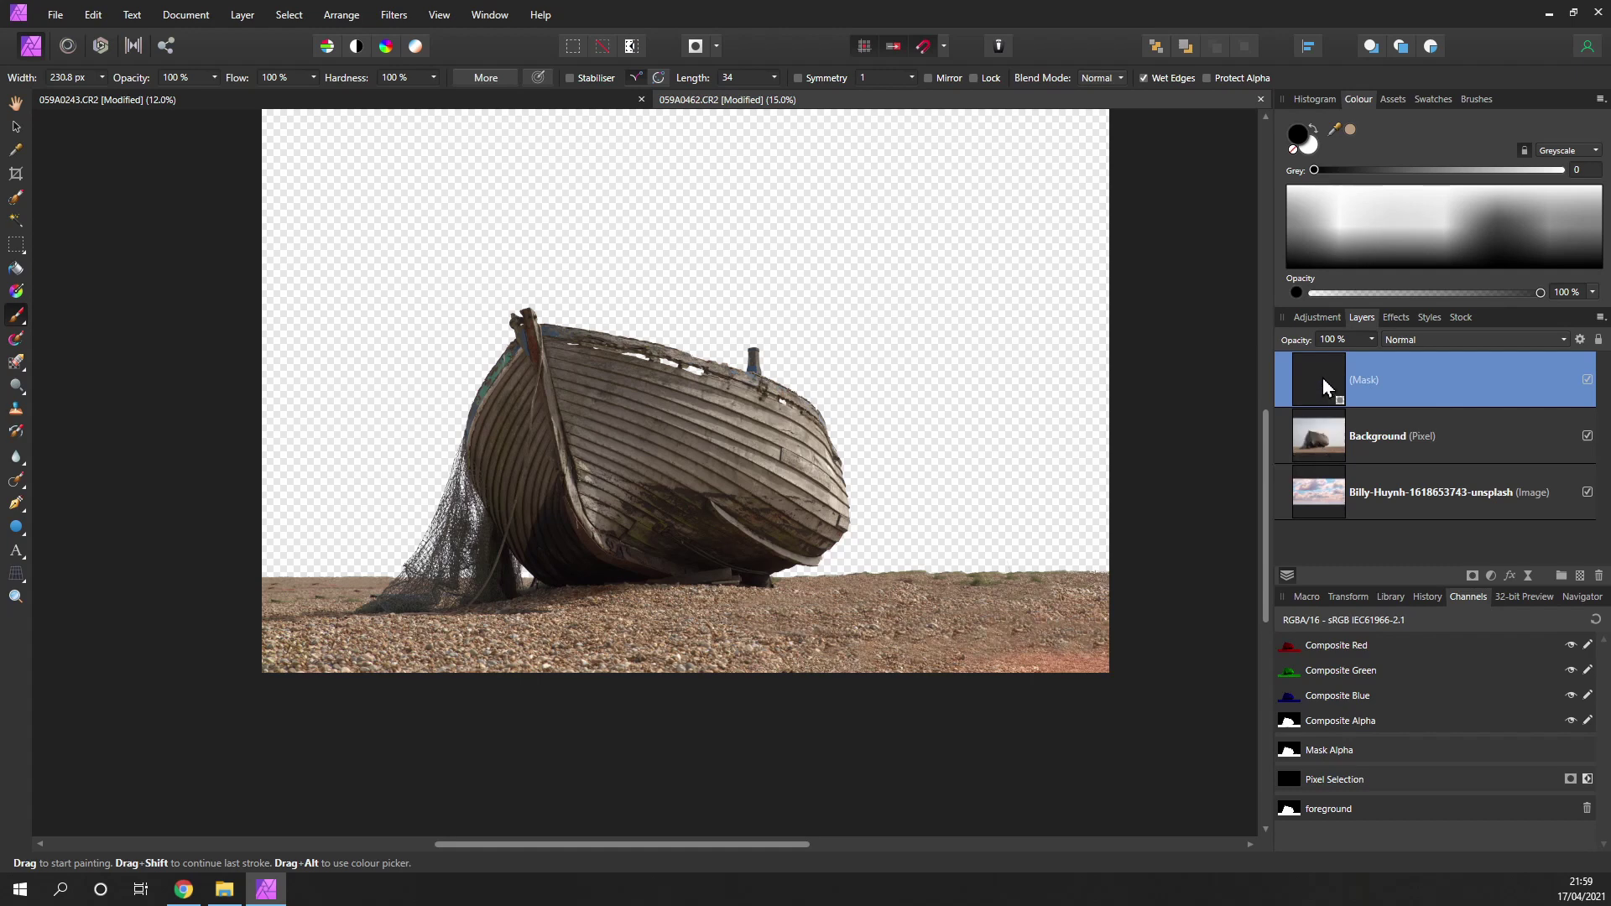
left_click_drag(1323, 377, 1346, 437)
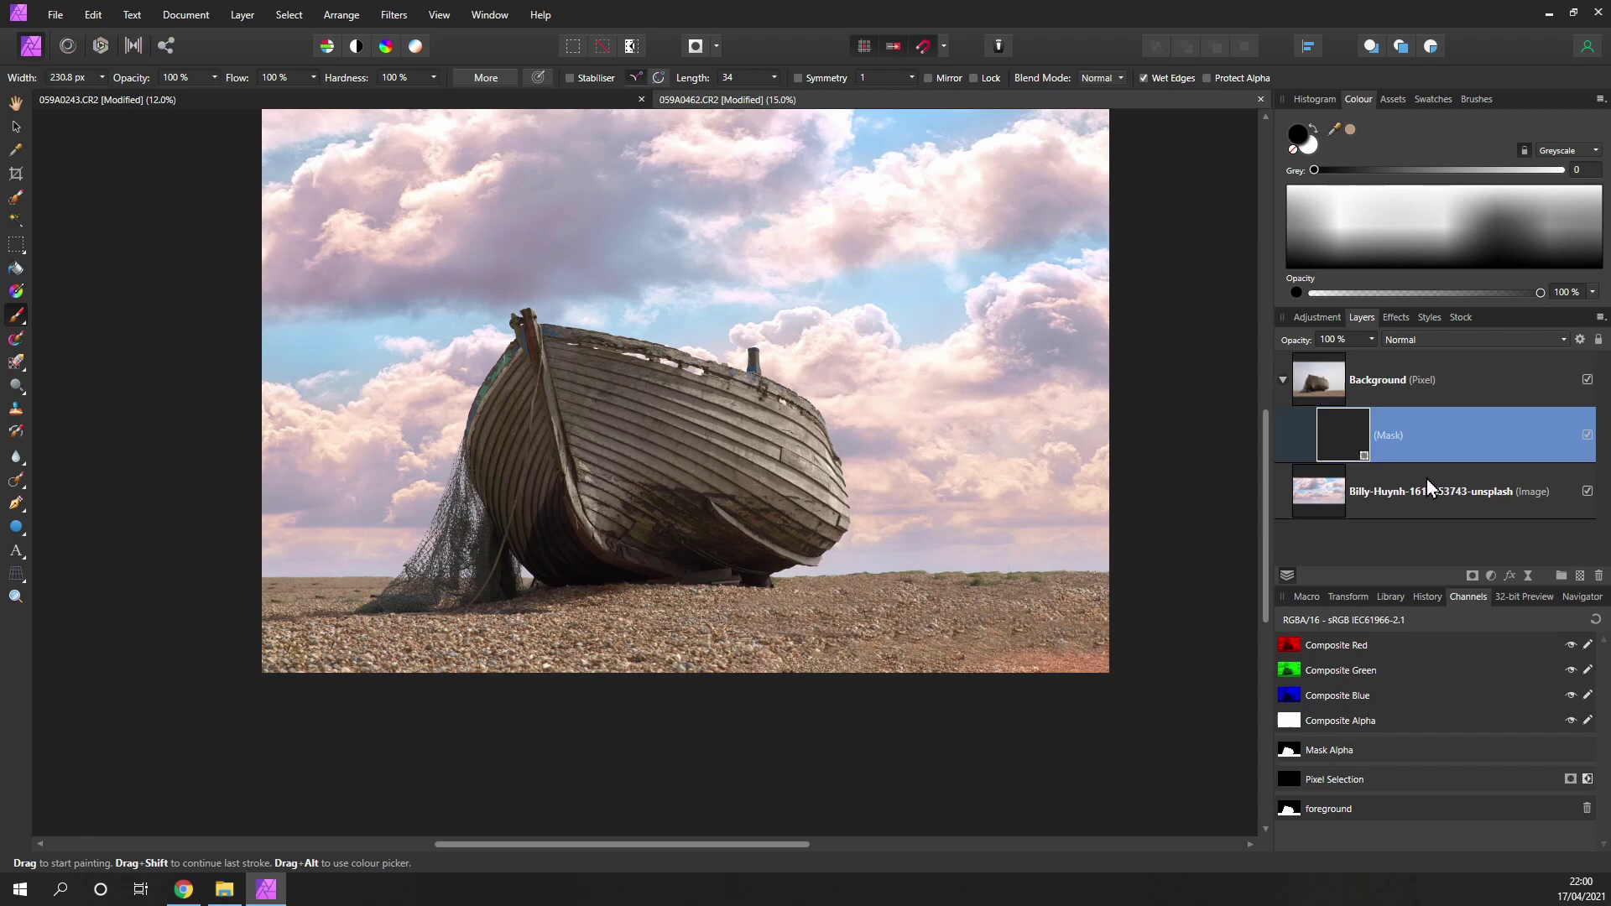
Step: Select the sky image layer and shift it slightly behind the masked boat and beach with the Move tool
left_click(1347, 500)
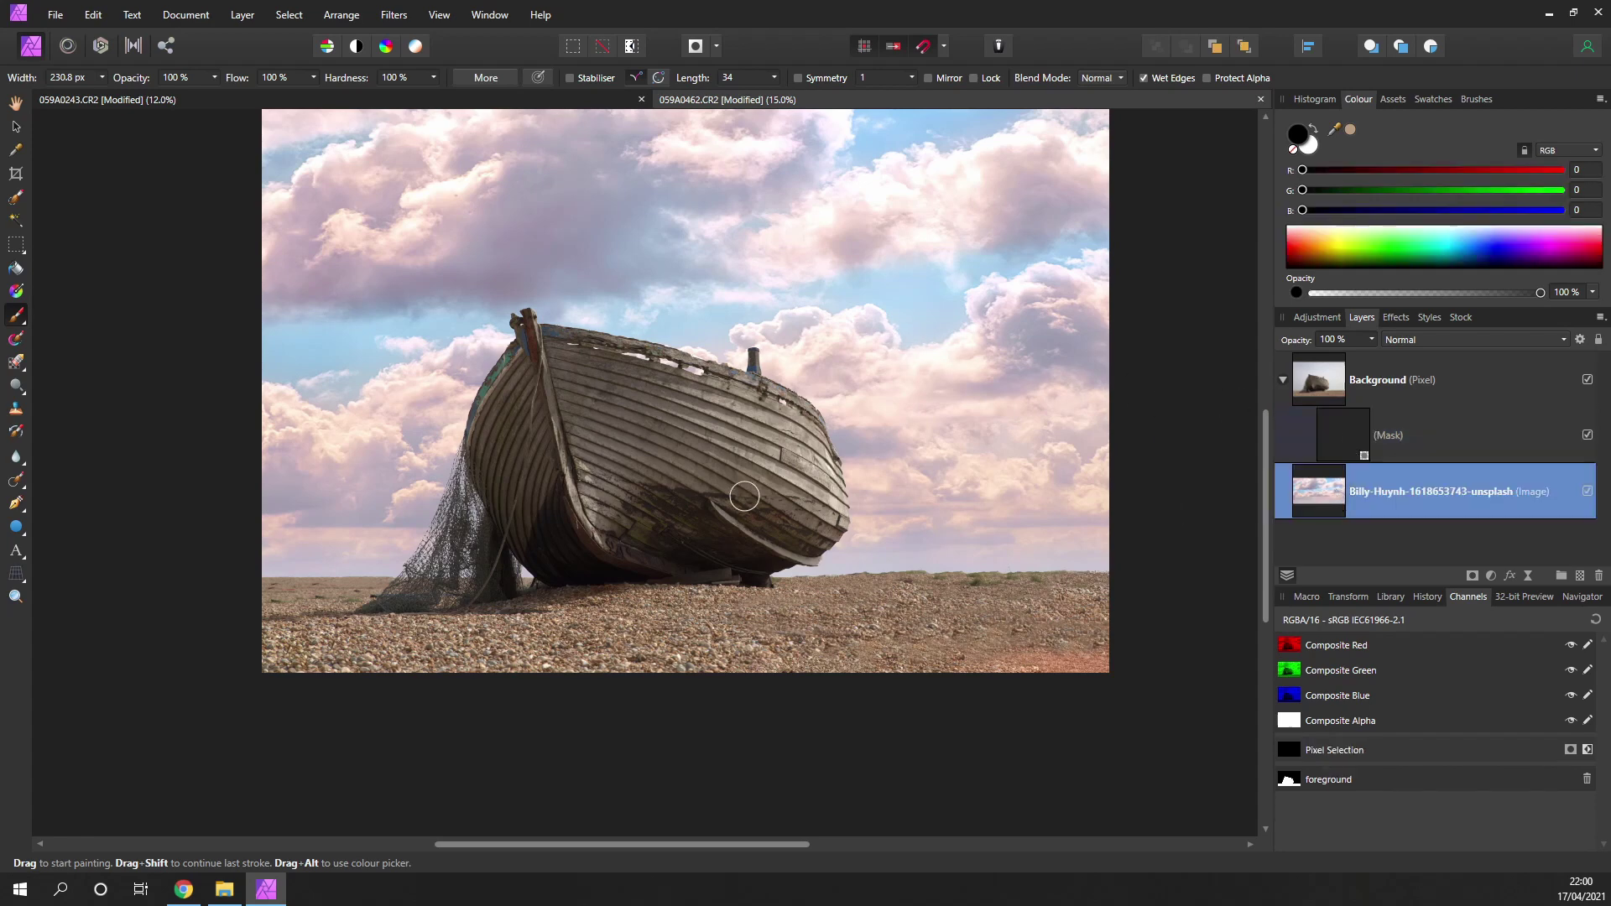
scroll(921, 445, "up", 2)
scroll(773, 478, "up", 5)
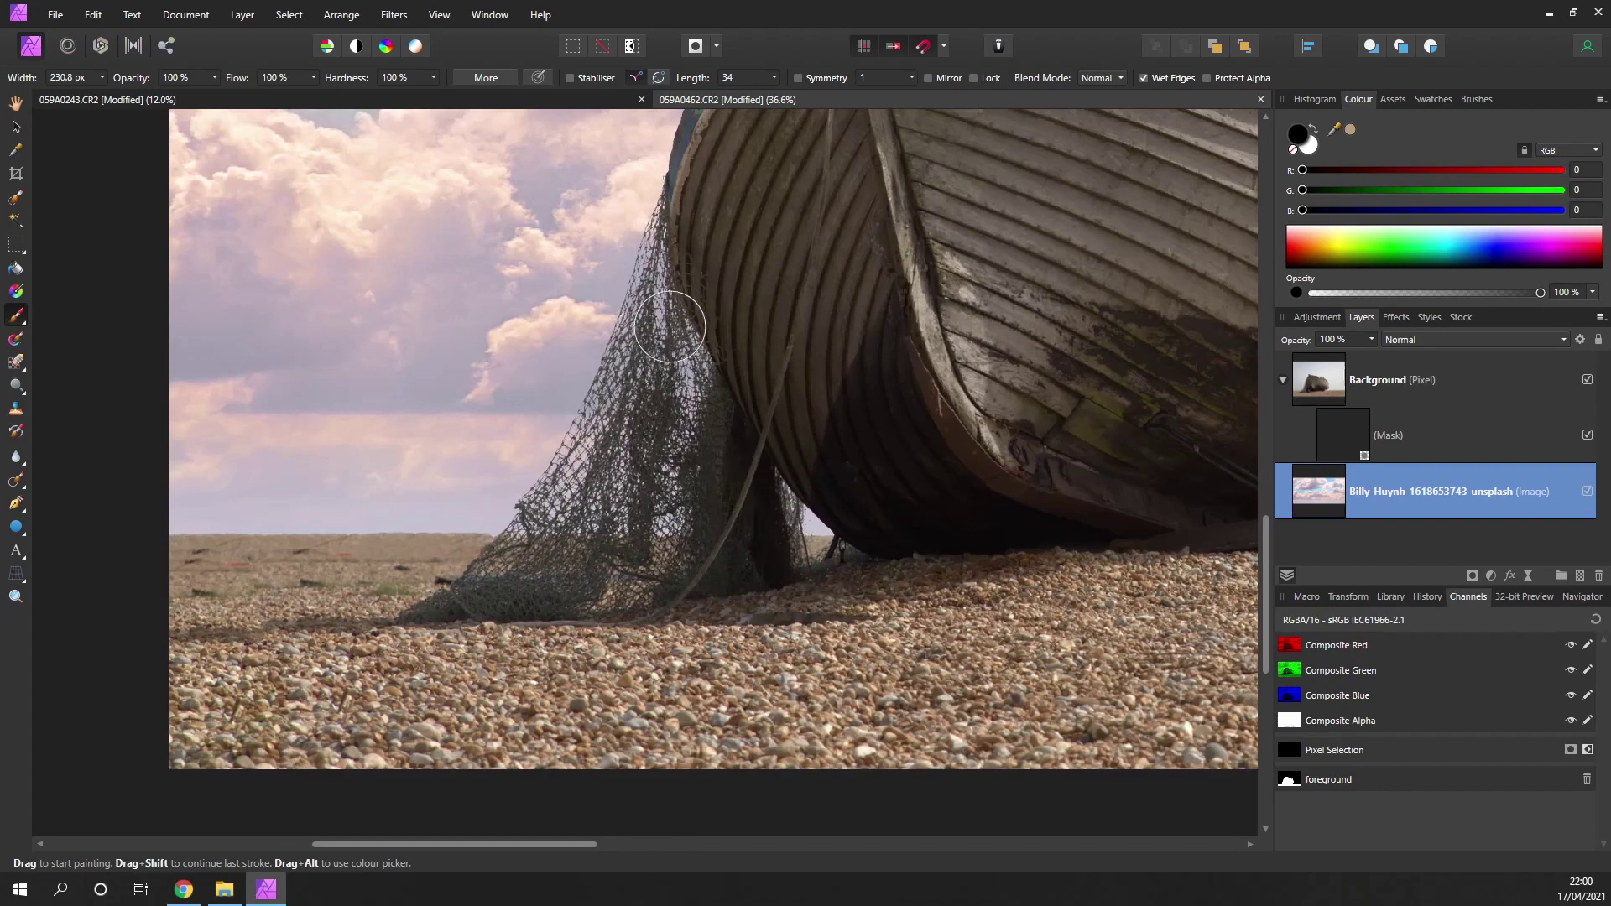
scroll(670, 327, "down", 4)
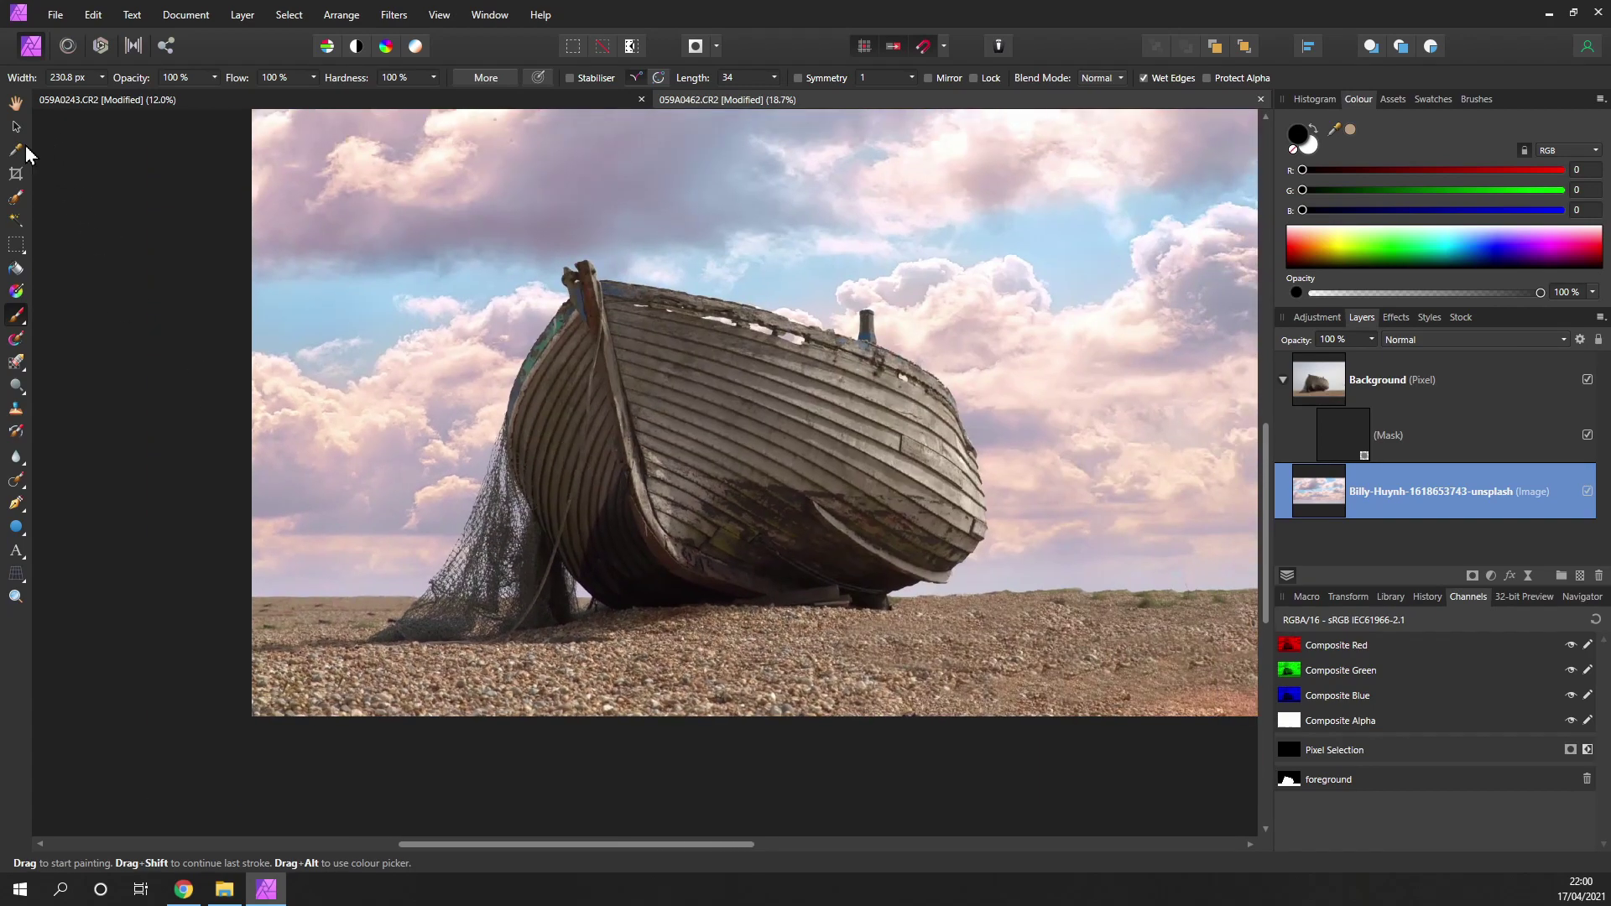
left_click(17, 126)
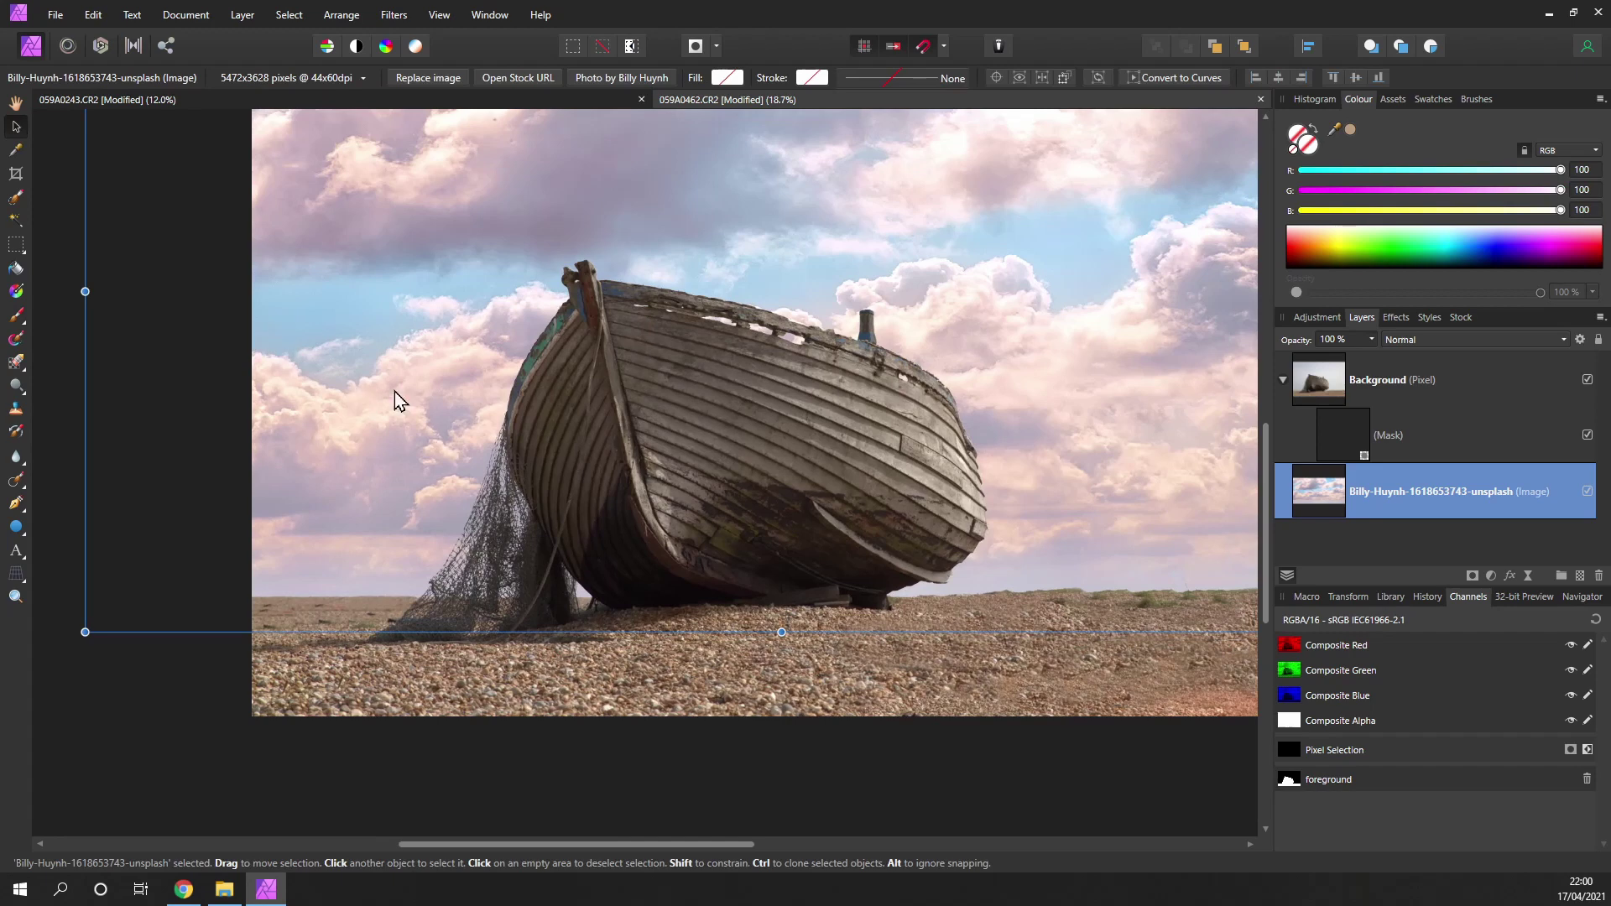
mouse_move(371, 449)
left_mouse_down()
mouse_move(351, 492)
mouse_move(294, 464)
mouse_move(379, 425)
mouse_move(455, 298)
mouse_move(395, 517)
mouse_move(337, 505)
mouse_move(410, 501)
mouse_move(386, 491)
mouse_move(365, 428)
left_mouse_up()
scroll(888, 330, "down", 1)
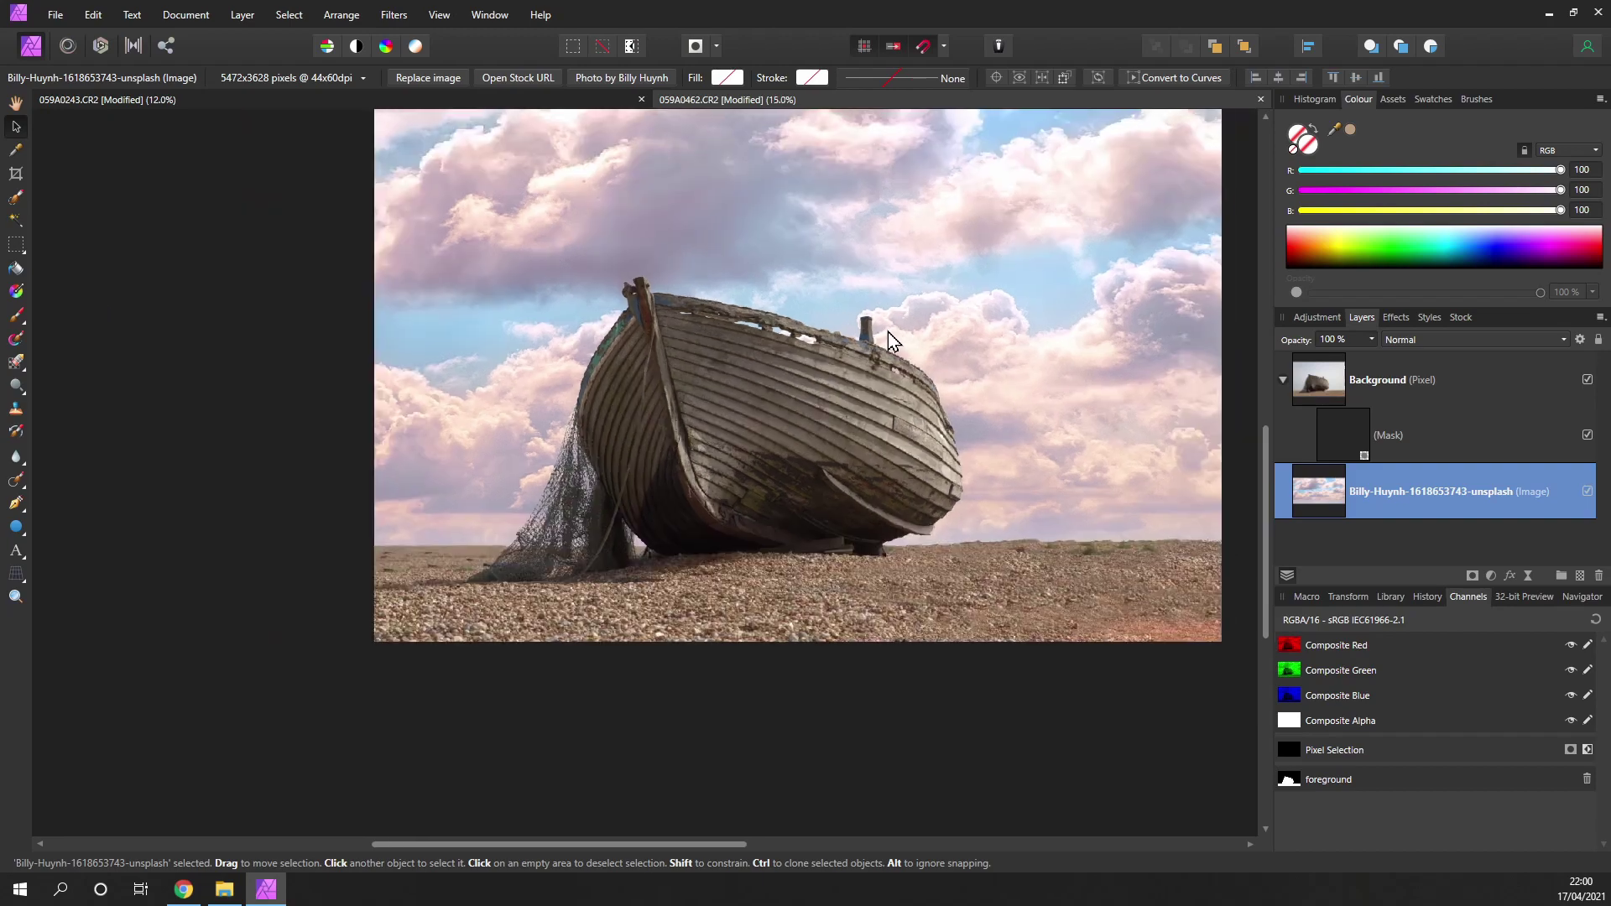
scroll(887, 331, "down", 1)
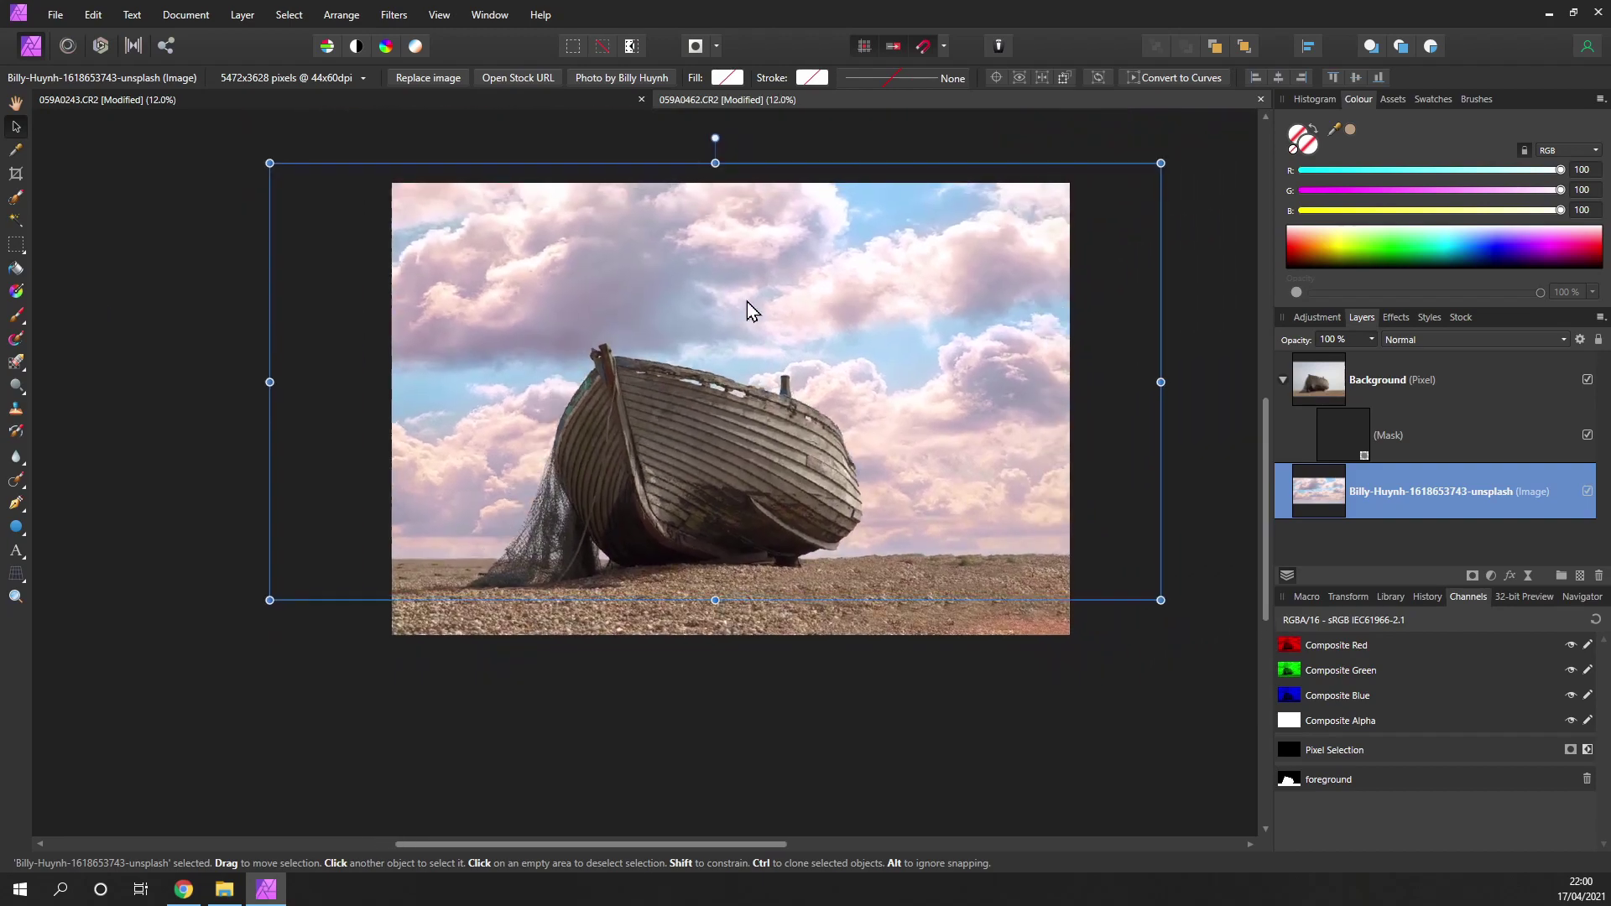
left_click_drag(747, 300, 753, 298)
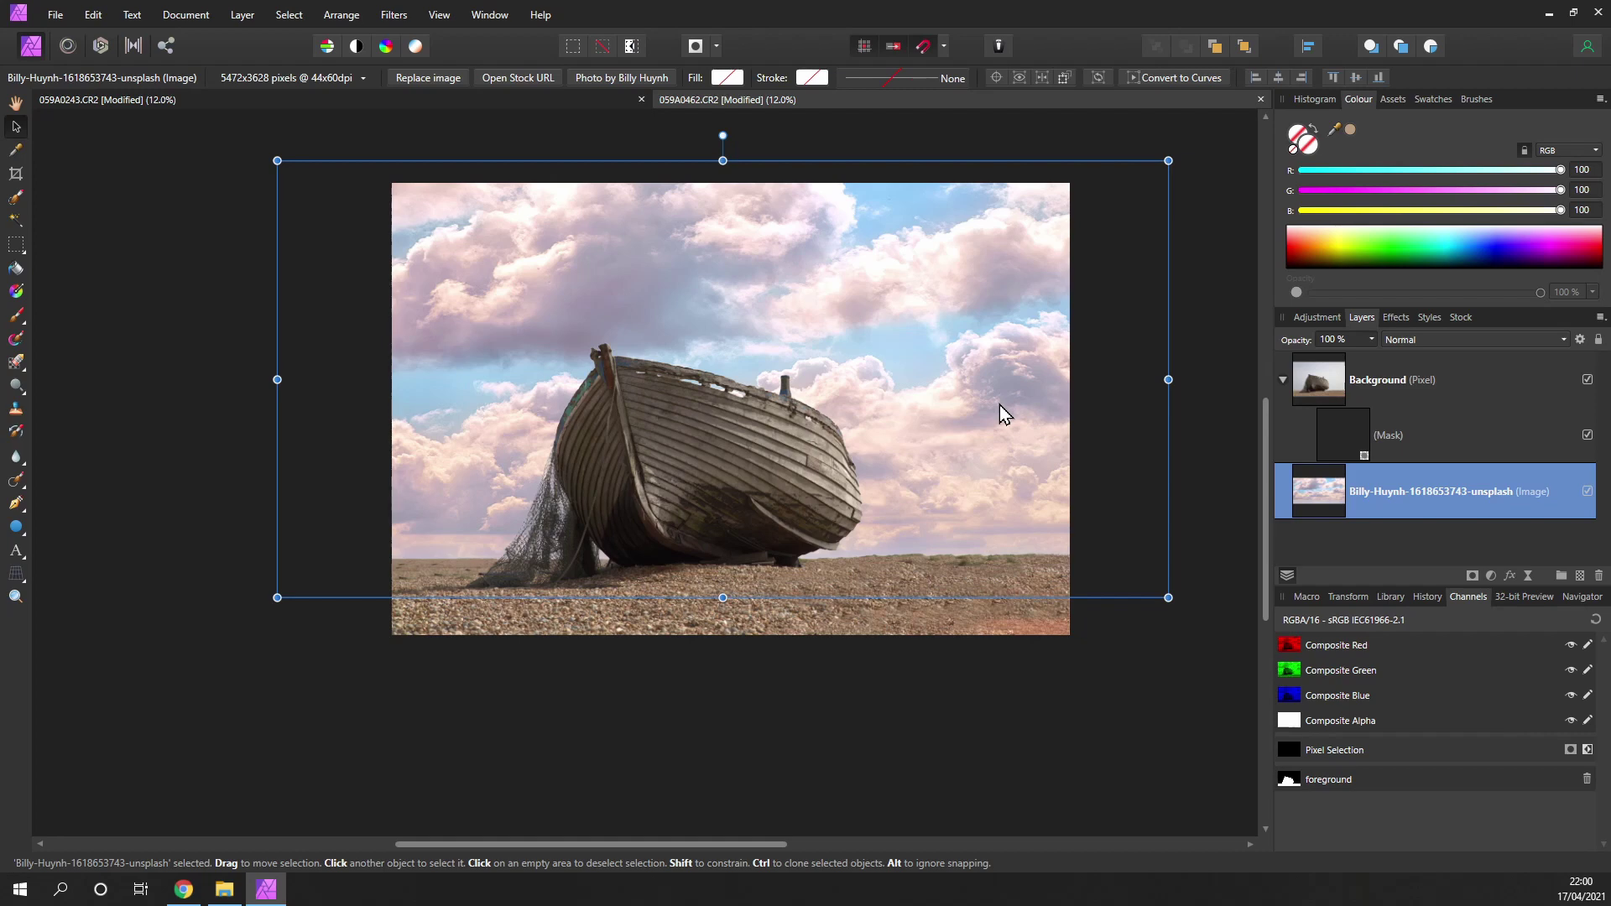
left_click(1490, 575)
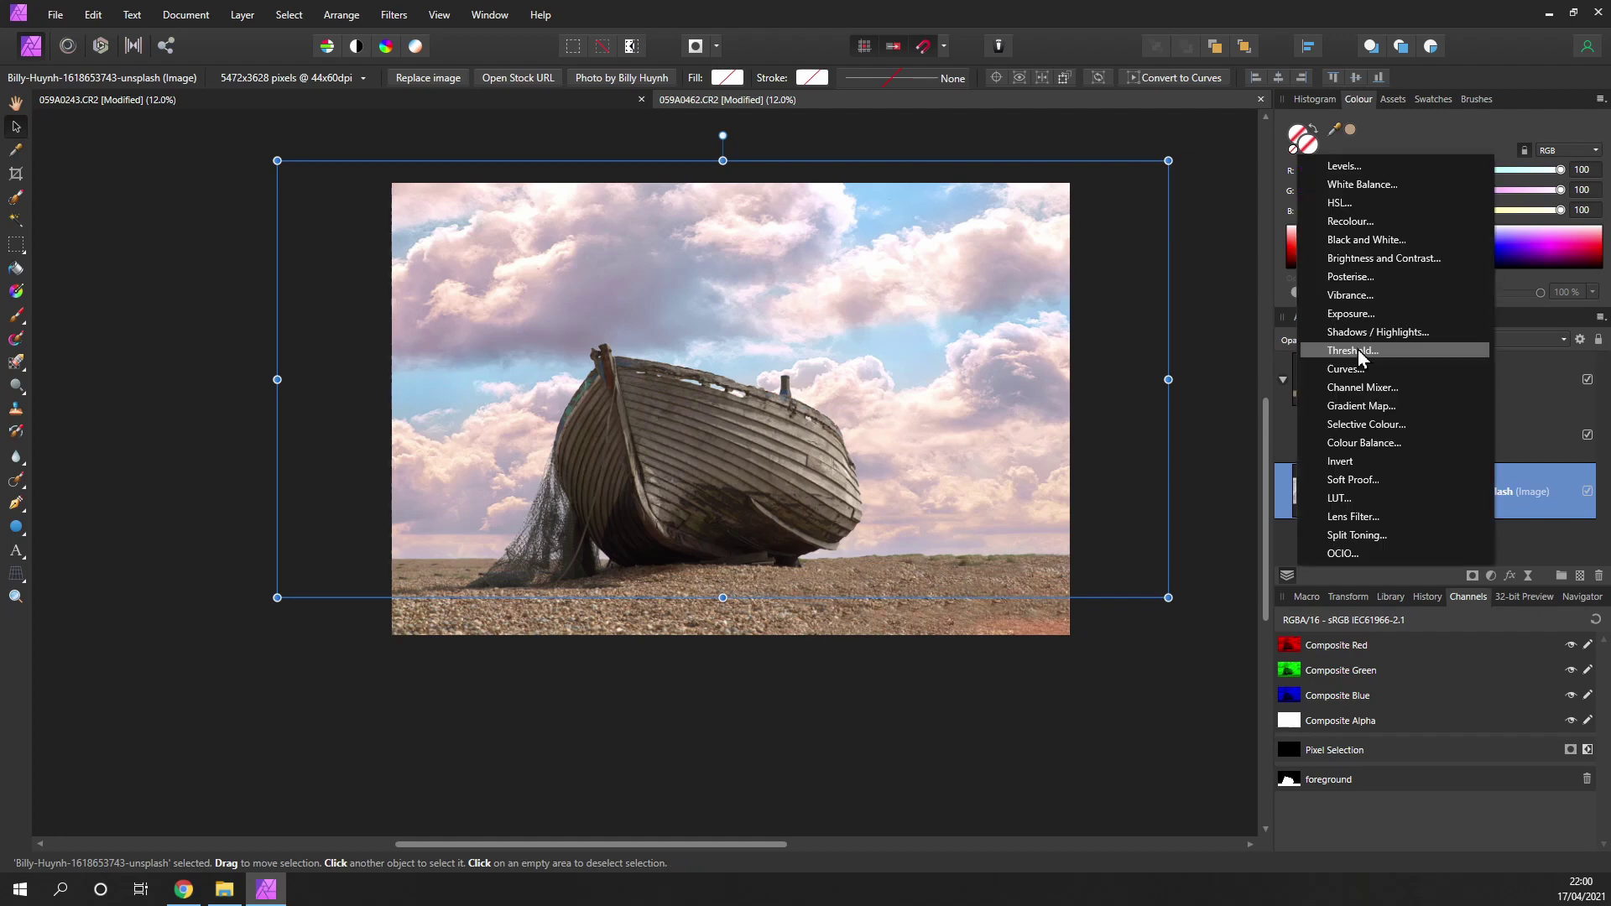
left_click(943, 728)
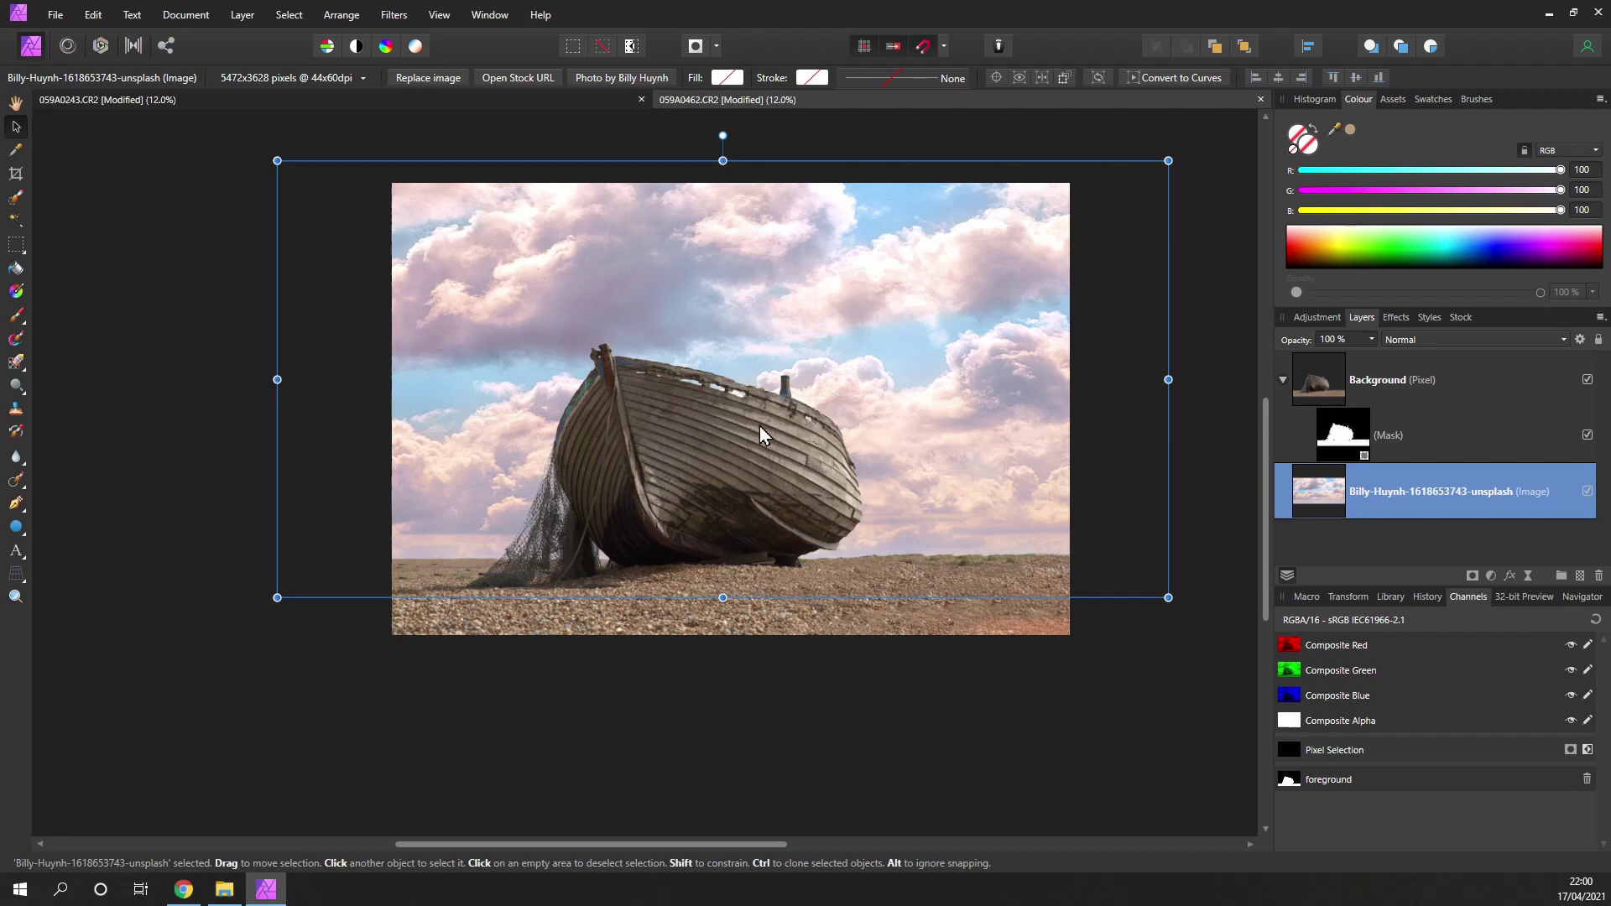
left_click_drag(762, 426, 711, 485)
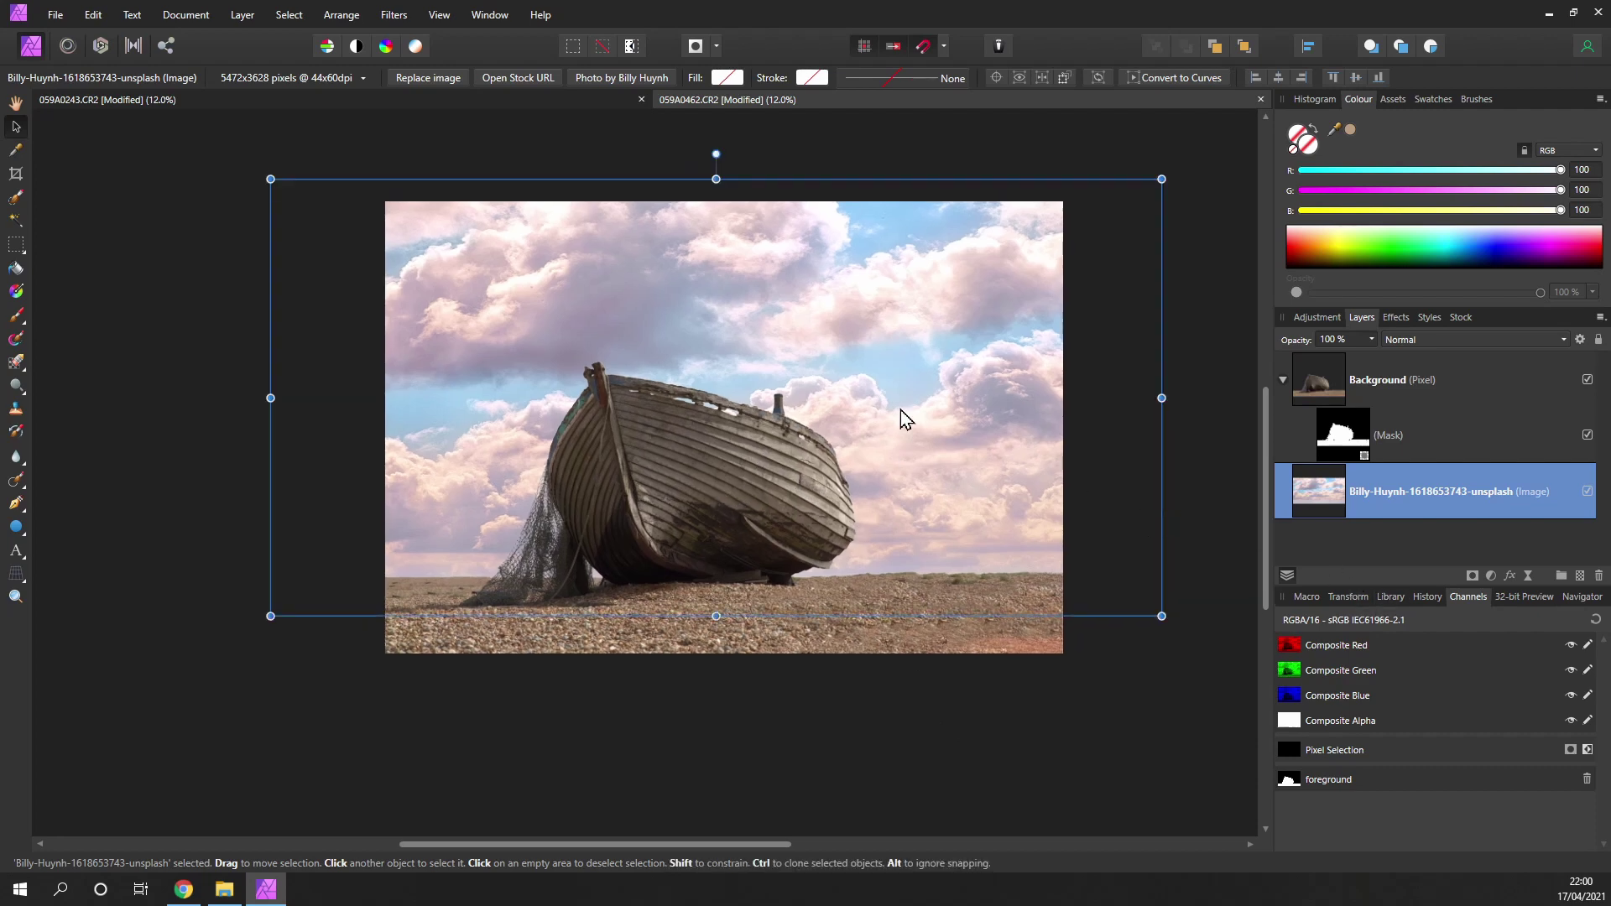
left_click_drag(805, 342, 800, 354)
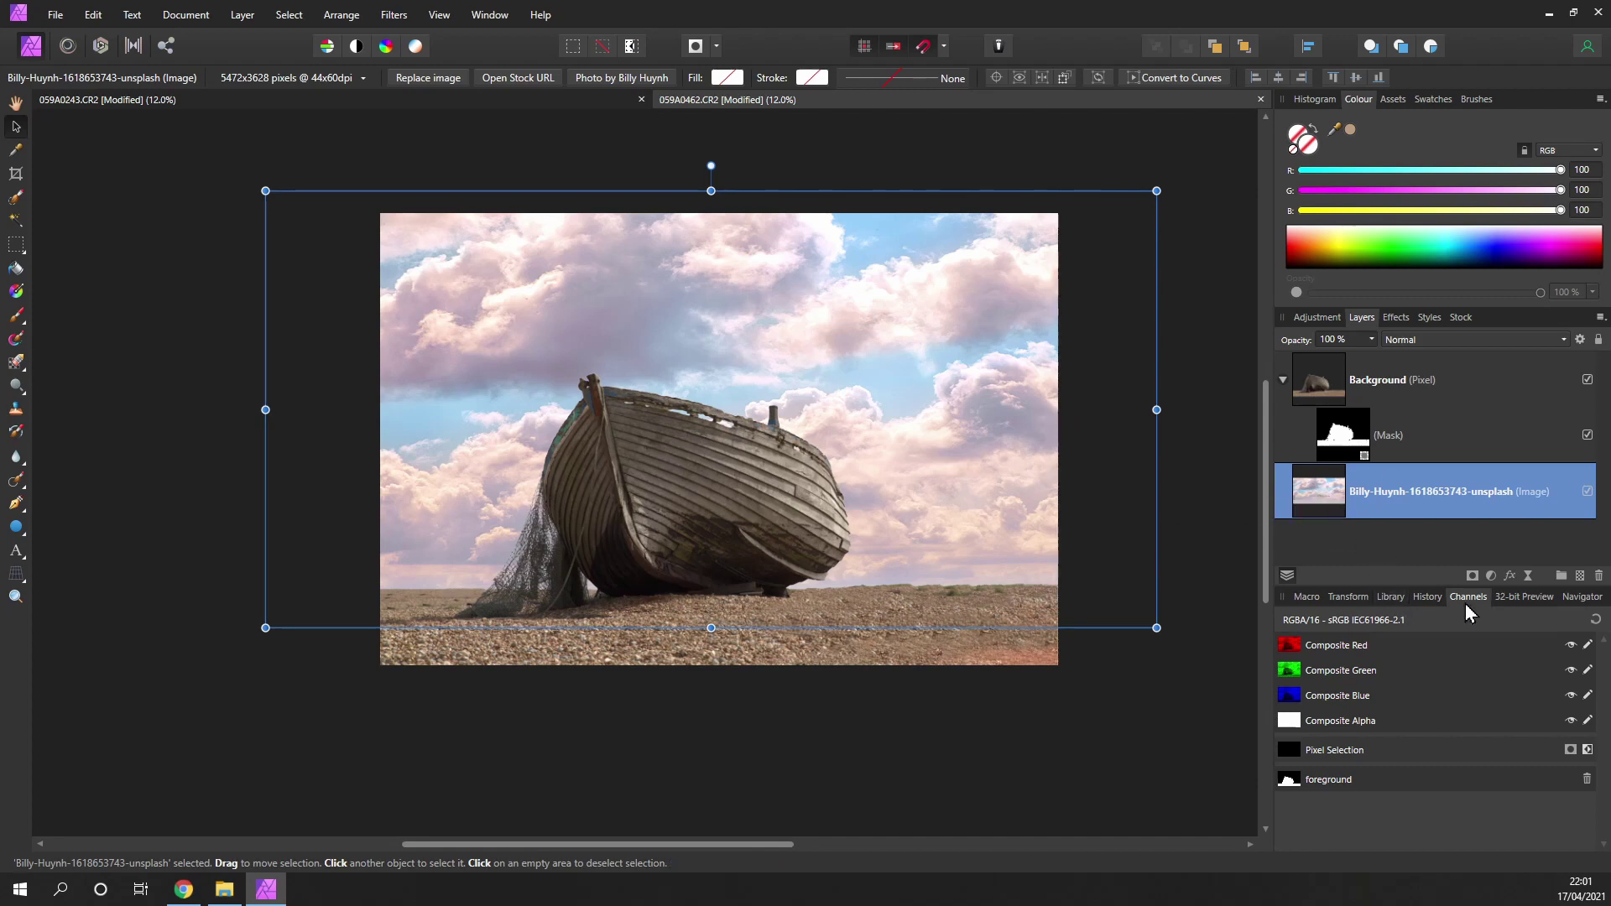
Step: Add a Gradient Map adjustment above the sky image and remove its middle green stop
left_click(1493, 577)
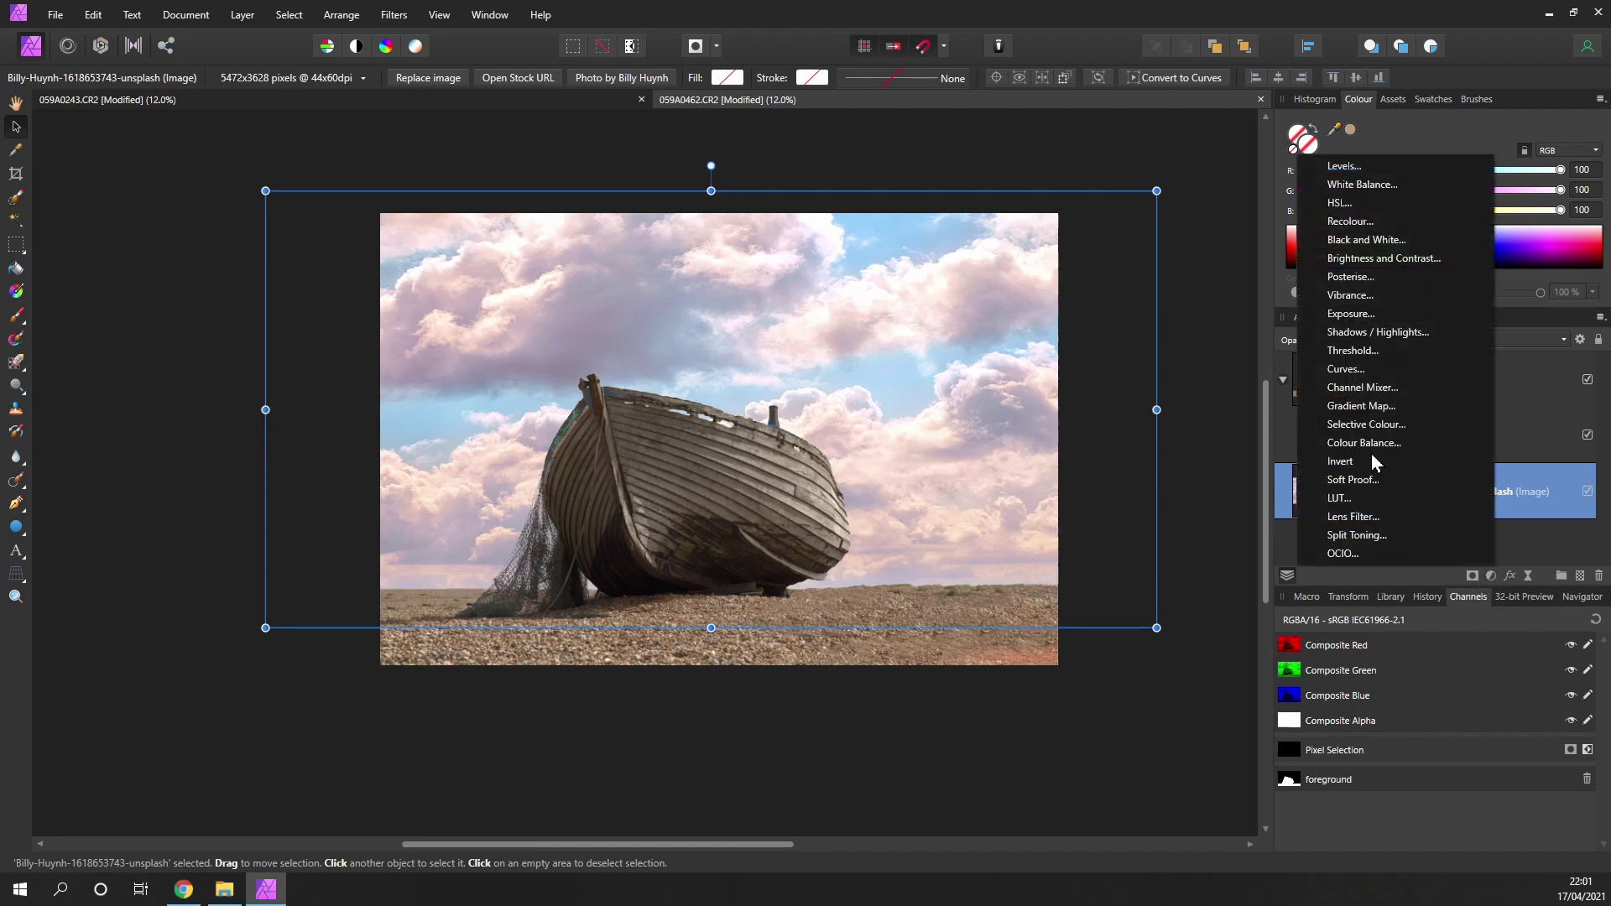
left_click(1366, 407)
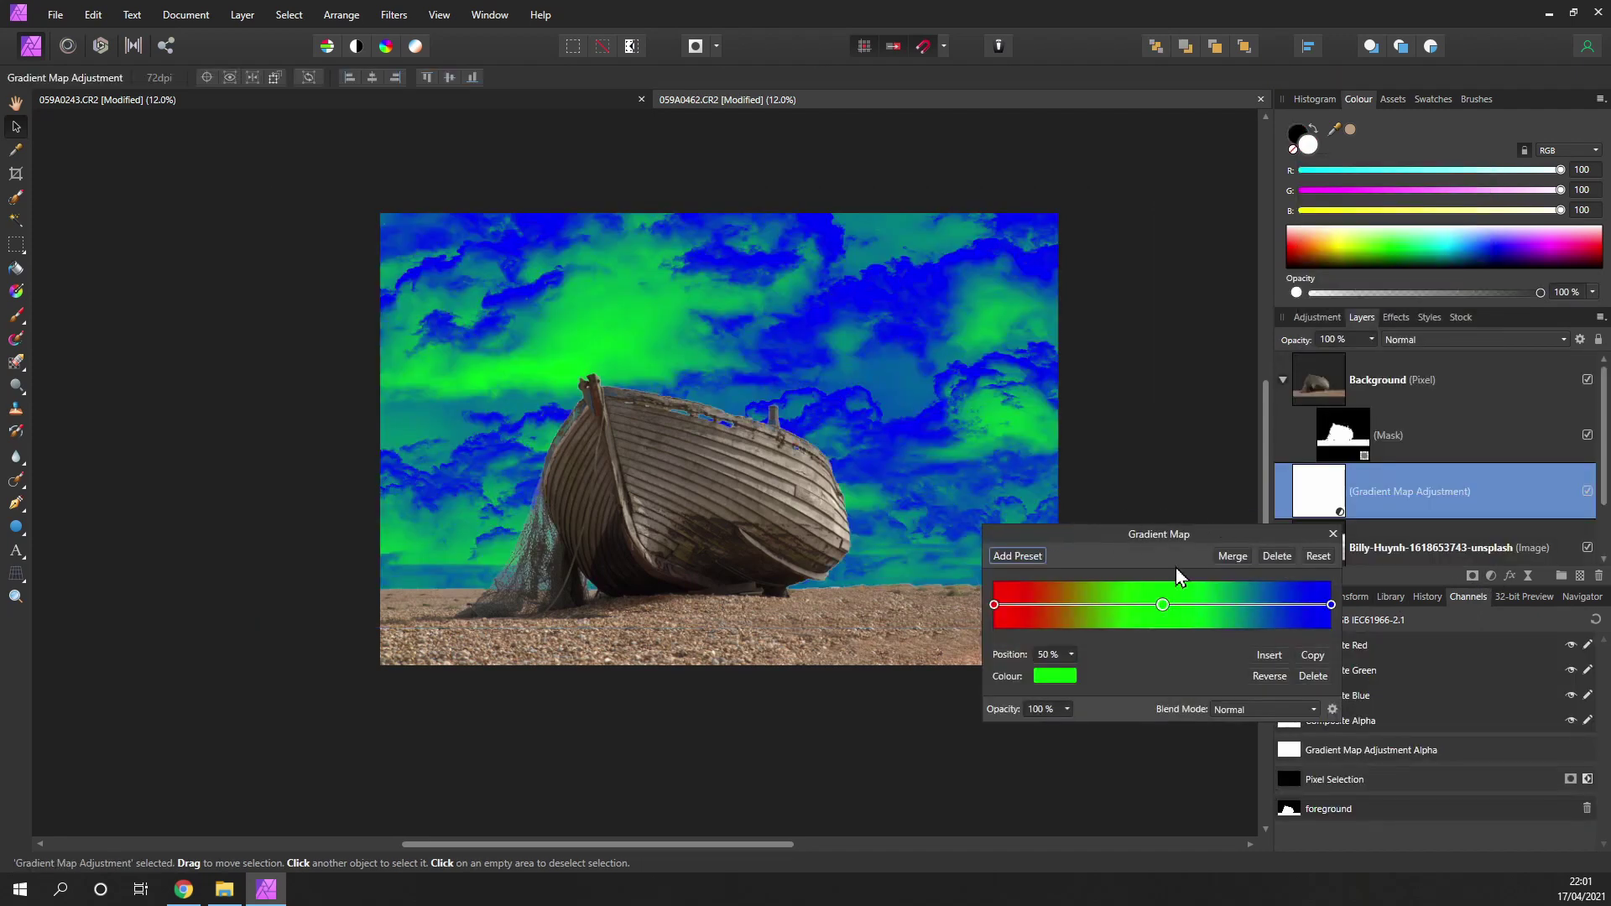
key("Delete")
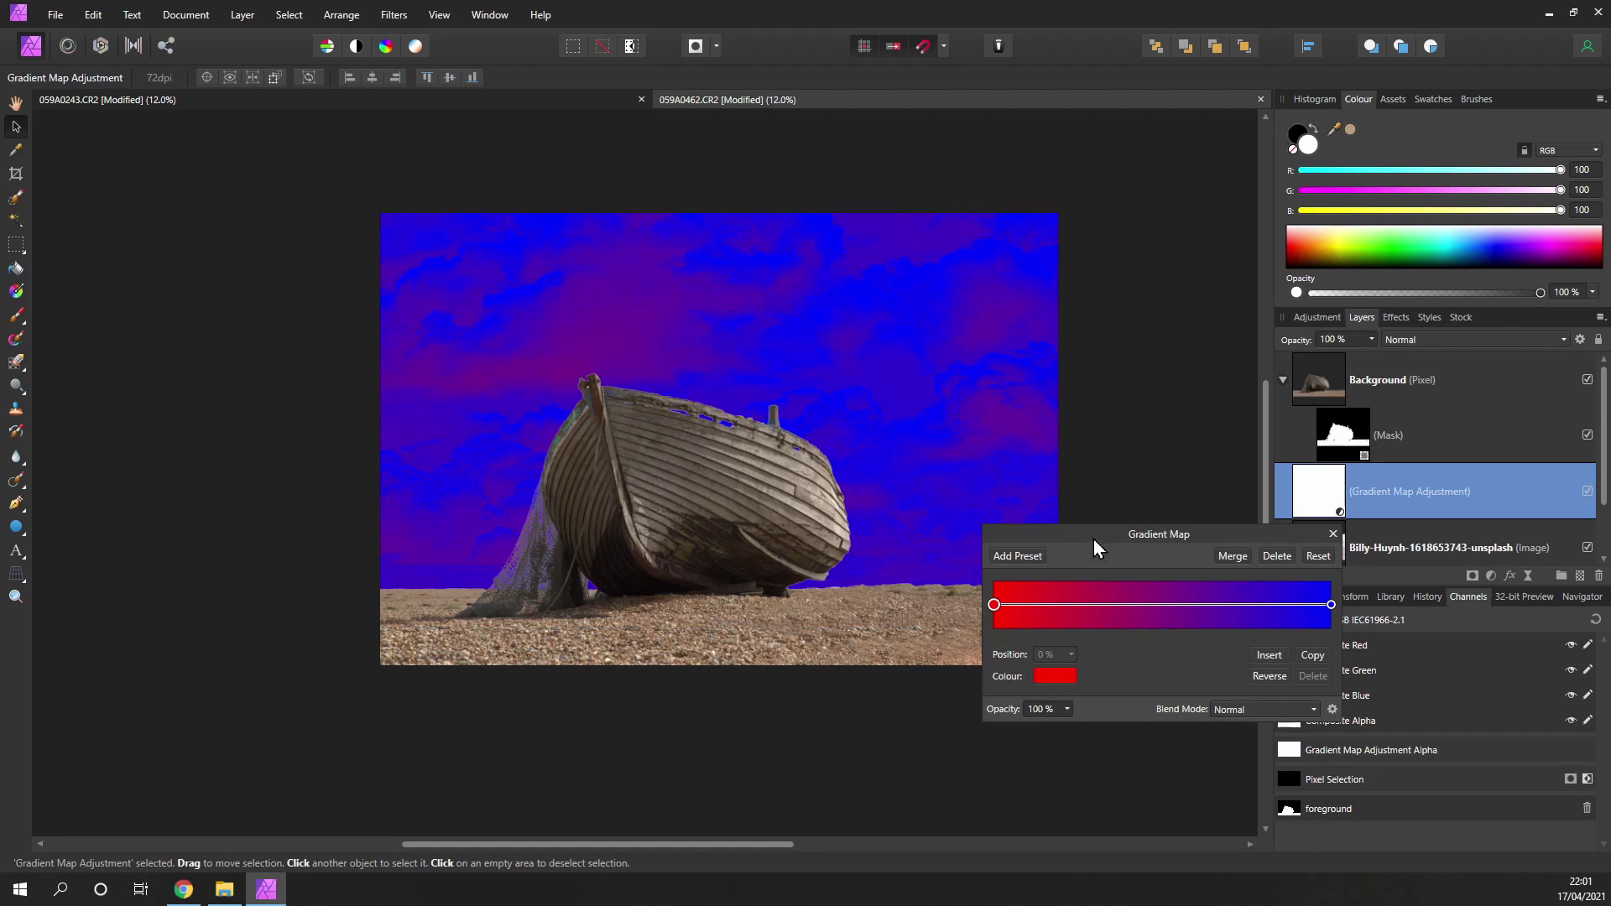
Step: Recolour the gradient's red start stop with a dark brown sampled from the boat's hull
left_click_drag(1095, 534, 1063, 557)
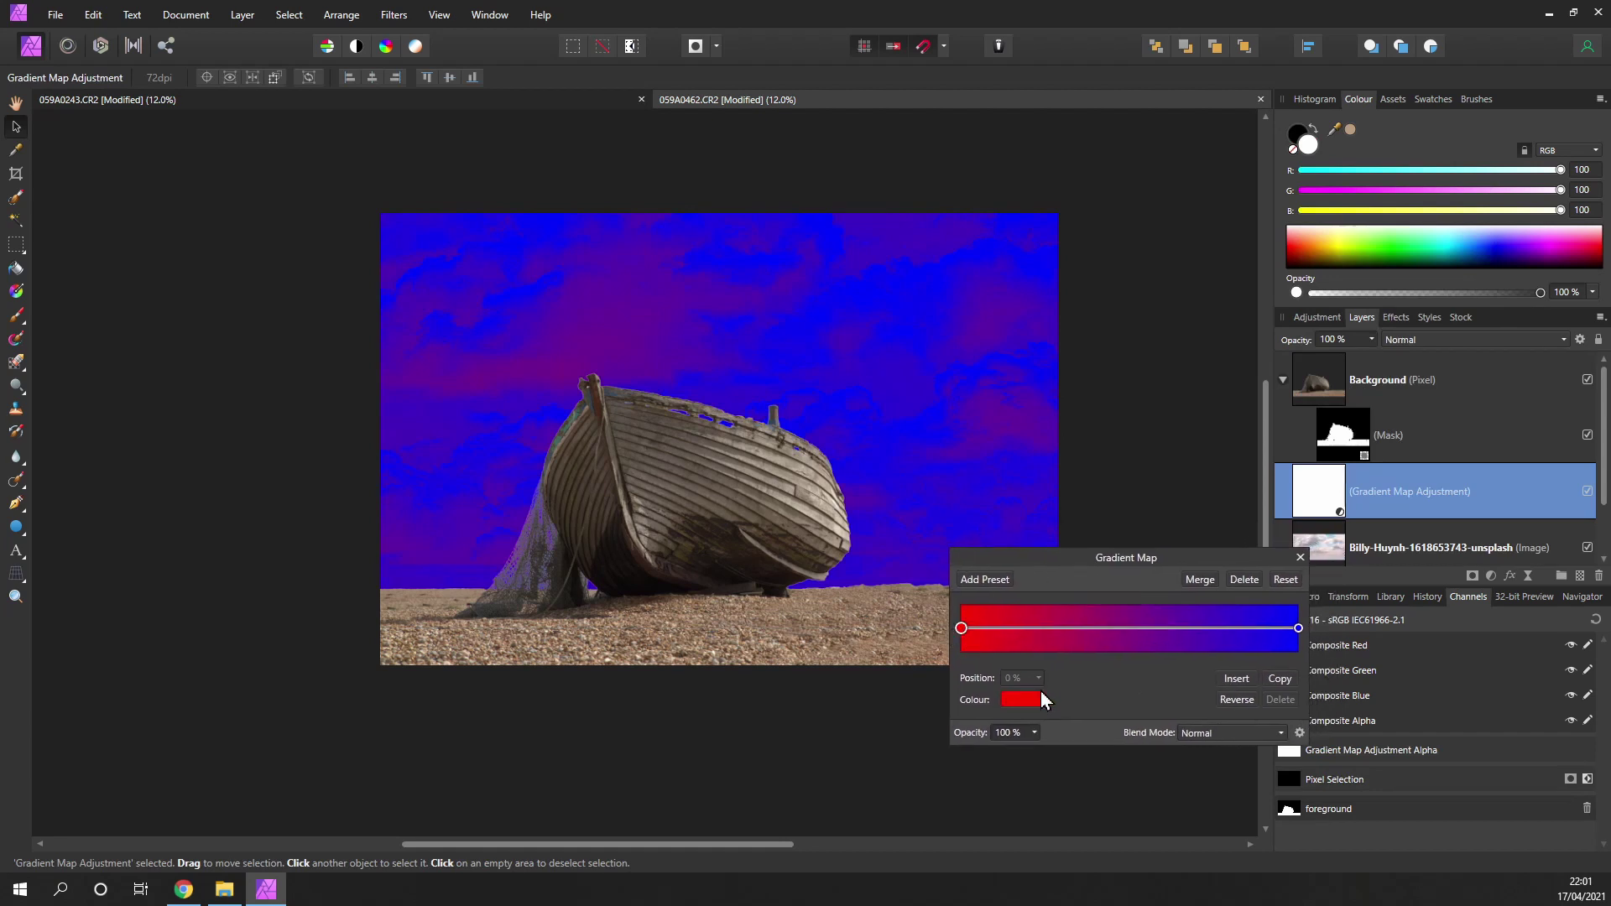
left_click(1020, 701)
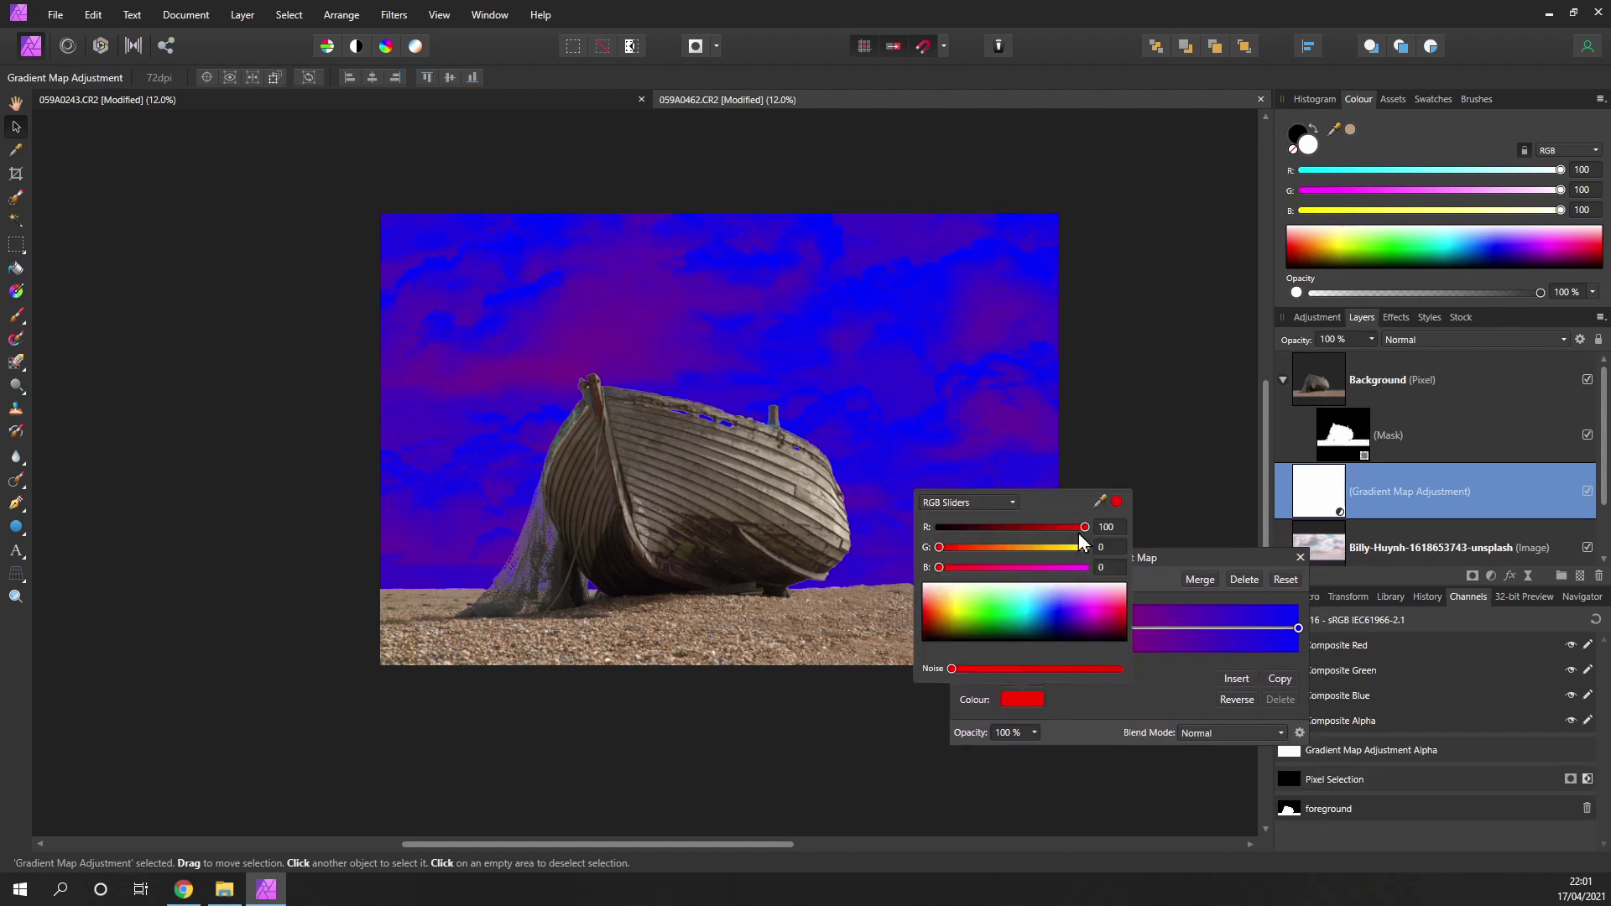
left_click(1100, 498)
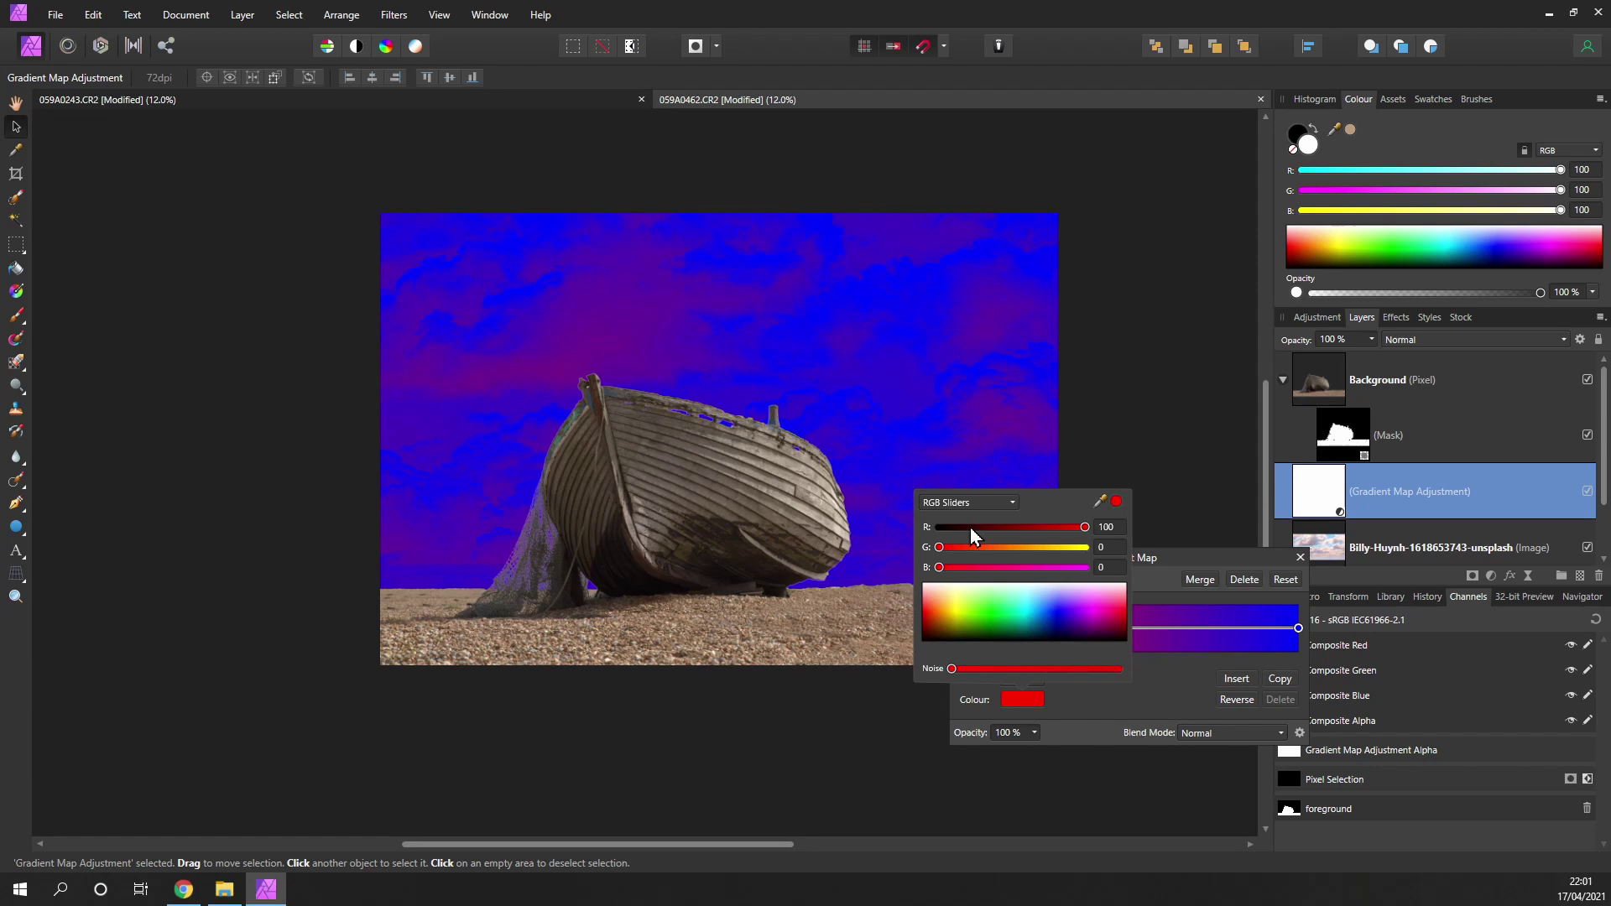
left_click(667, 511)
left_click(1115, 501)
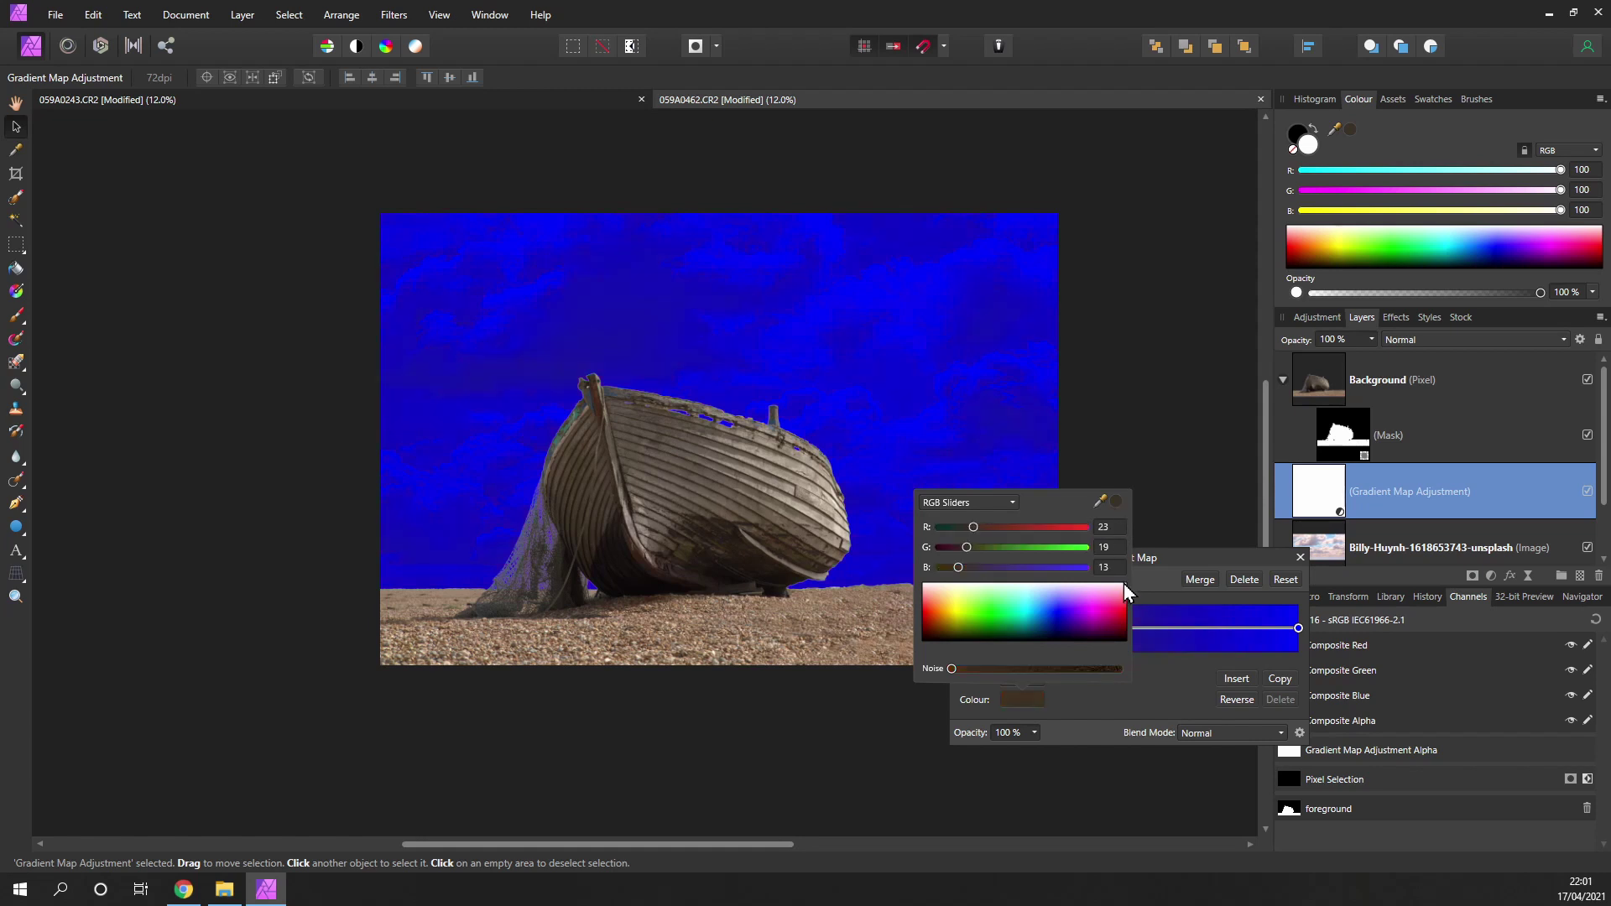
left_click(1150, 678)
Step: Recolour the gradient's blue end stop with a lighter brown sampled from the boat's planks
left_click_drag(1039, 561, 991, 448)
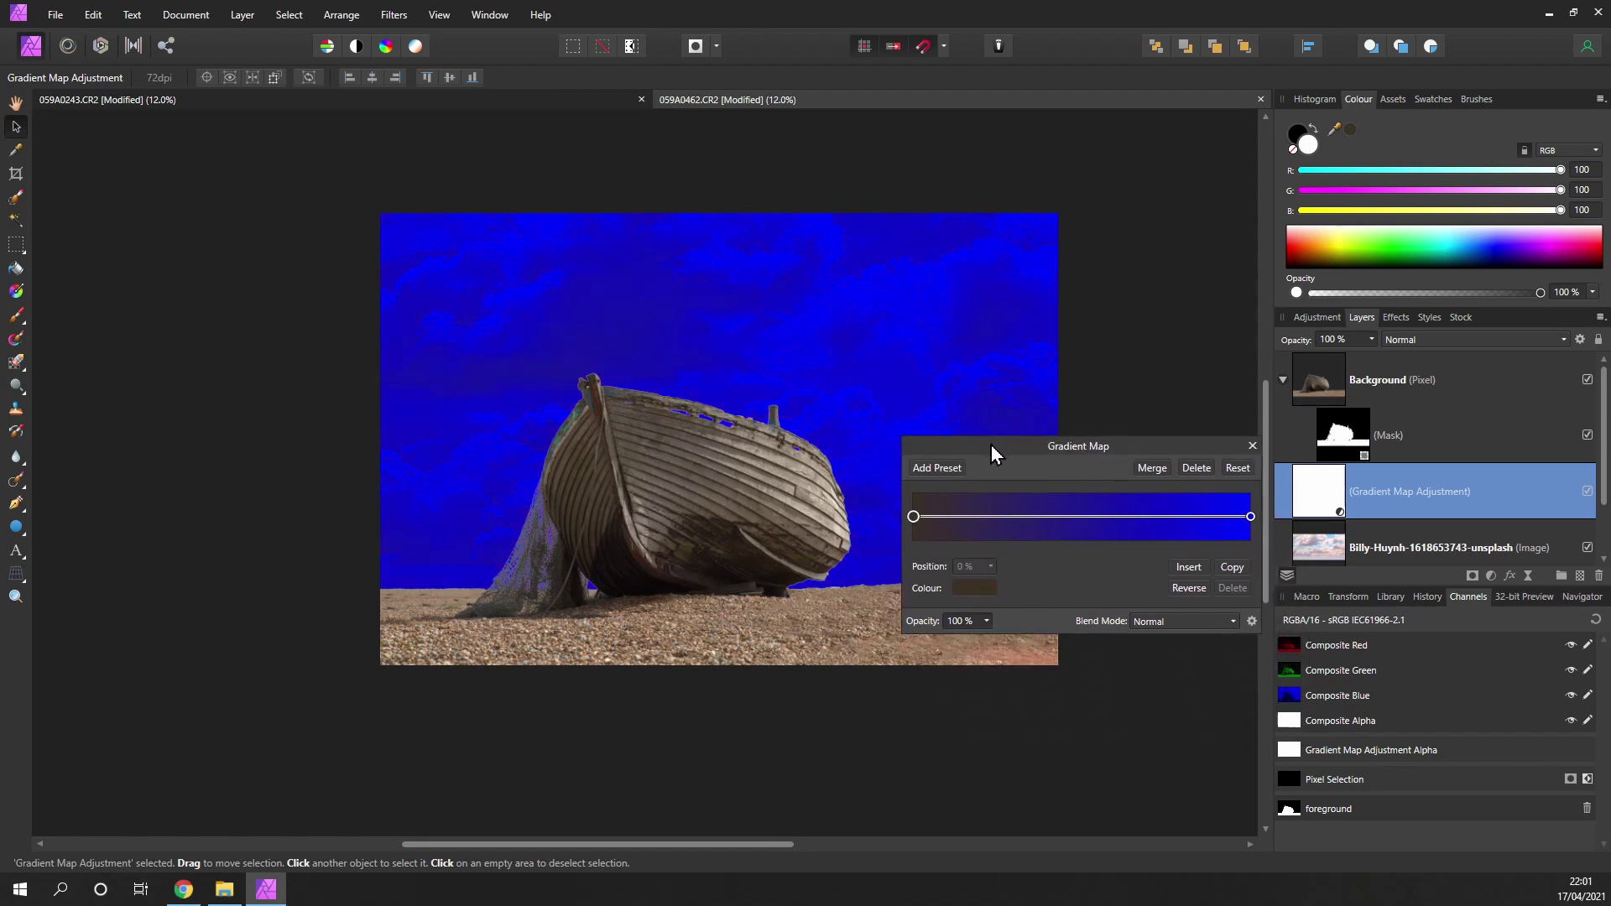
left_click(1249, 517)
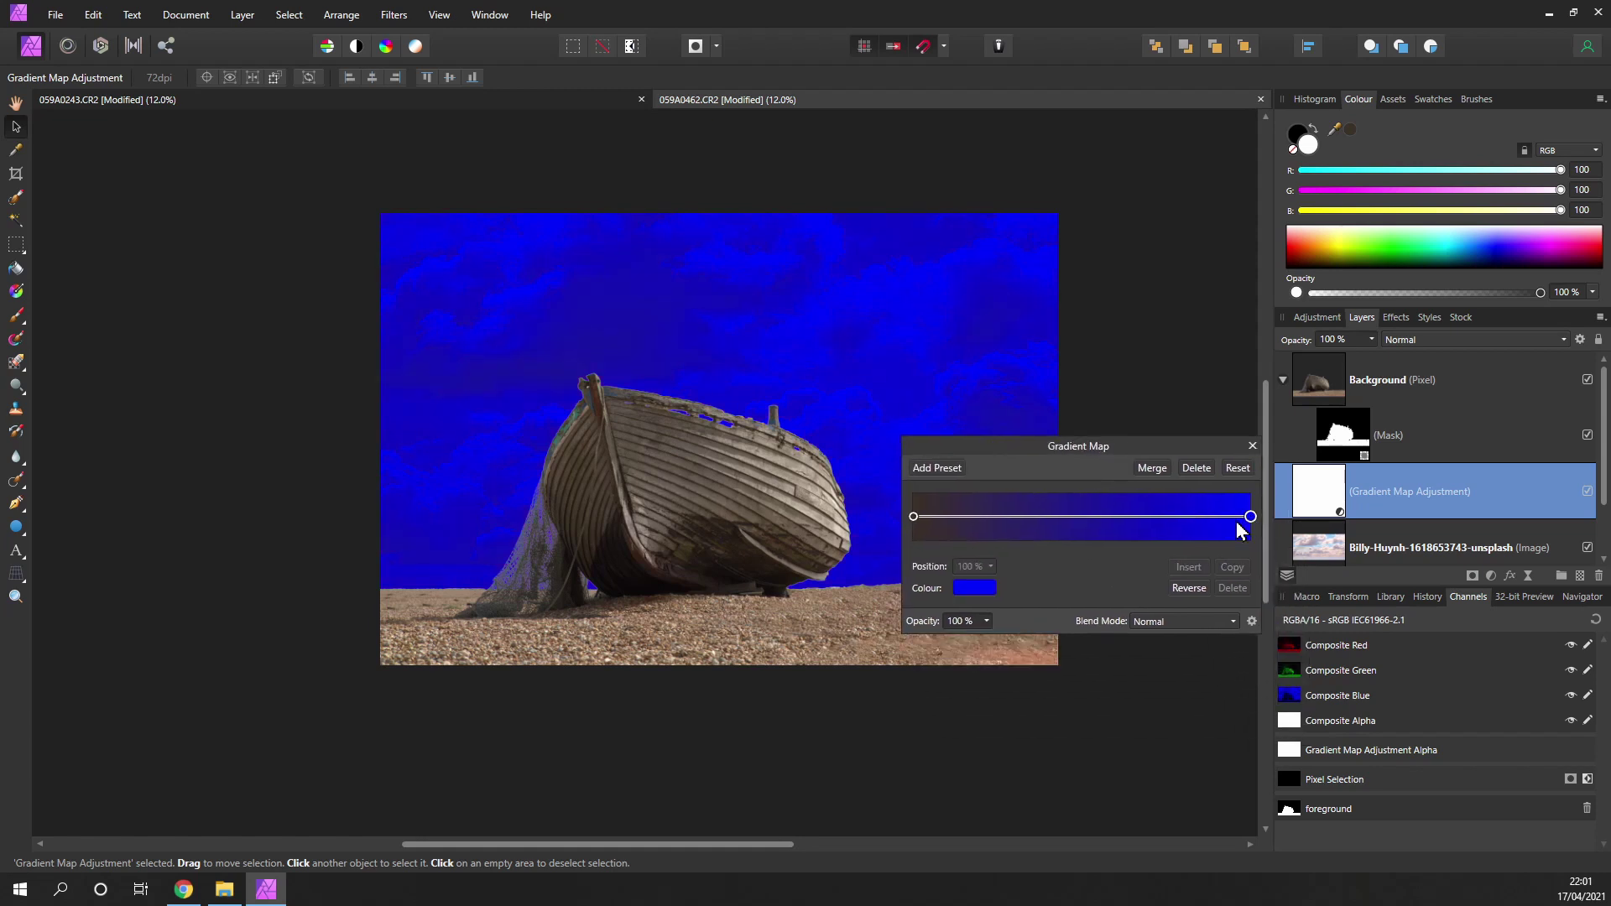
left_click(978, 589)
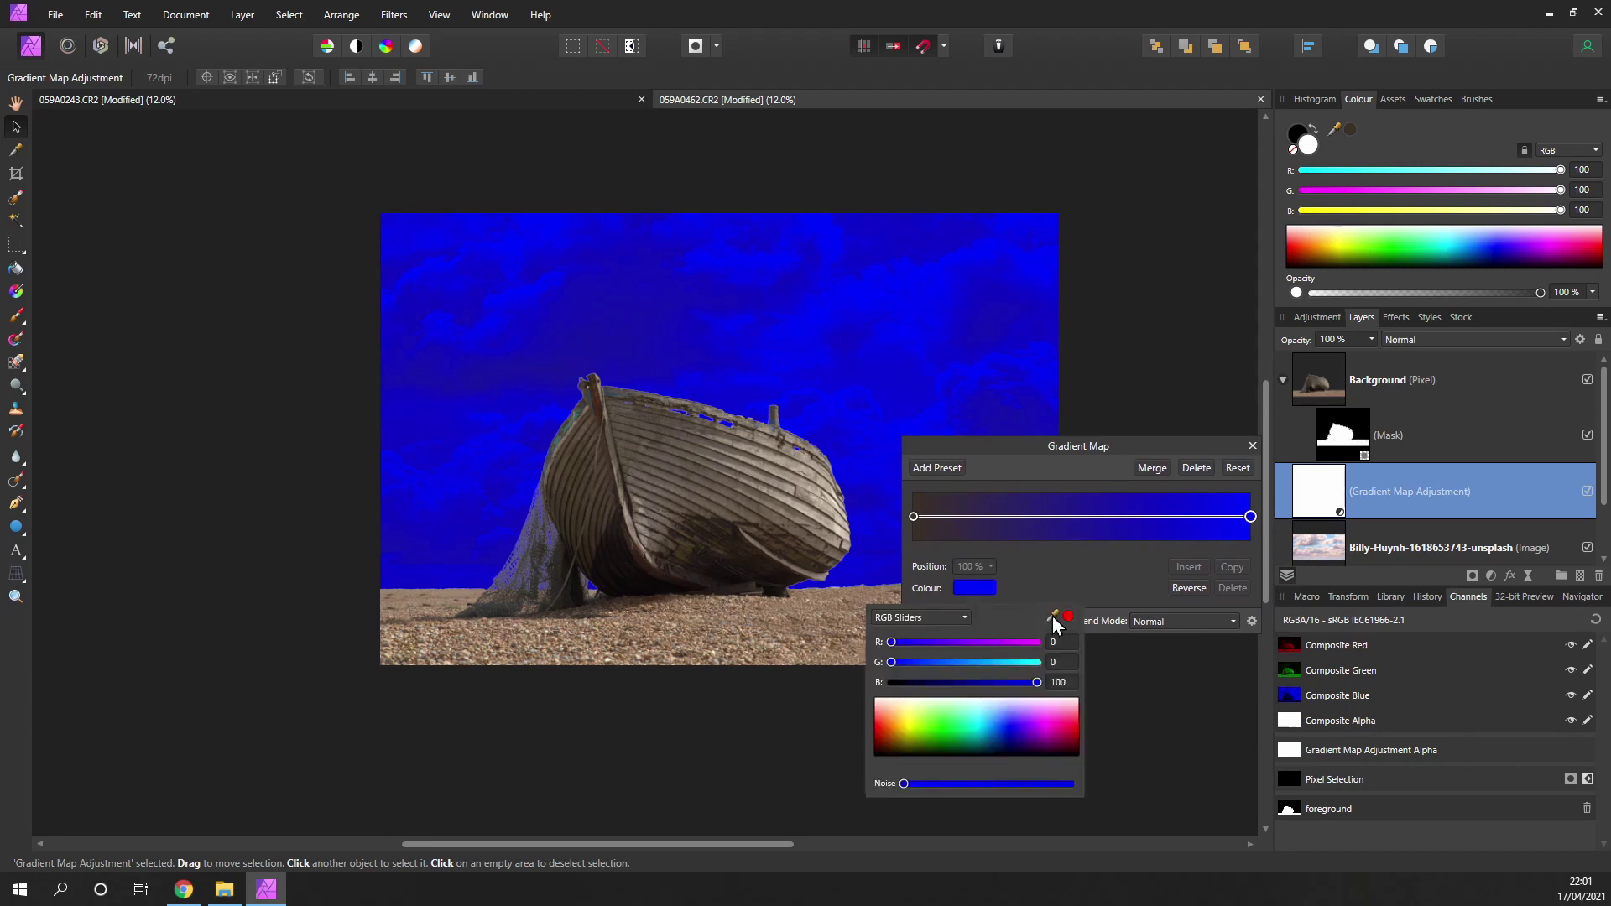
left_click_drag(1051, 616, 750, 508)
left_click(1065, 617)
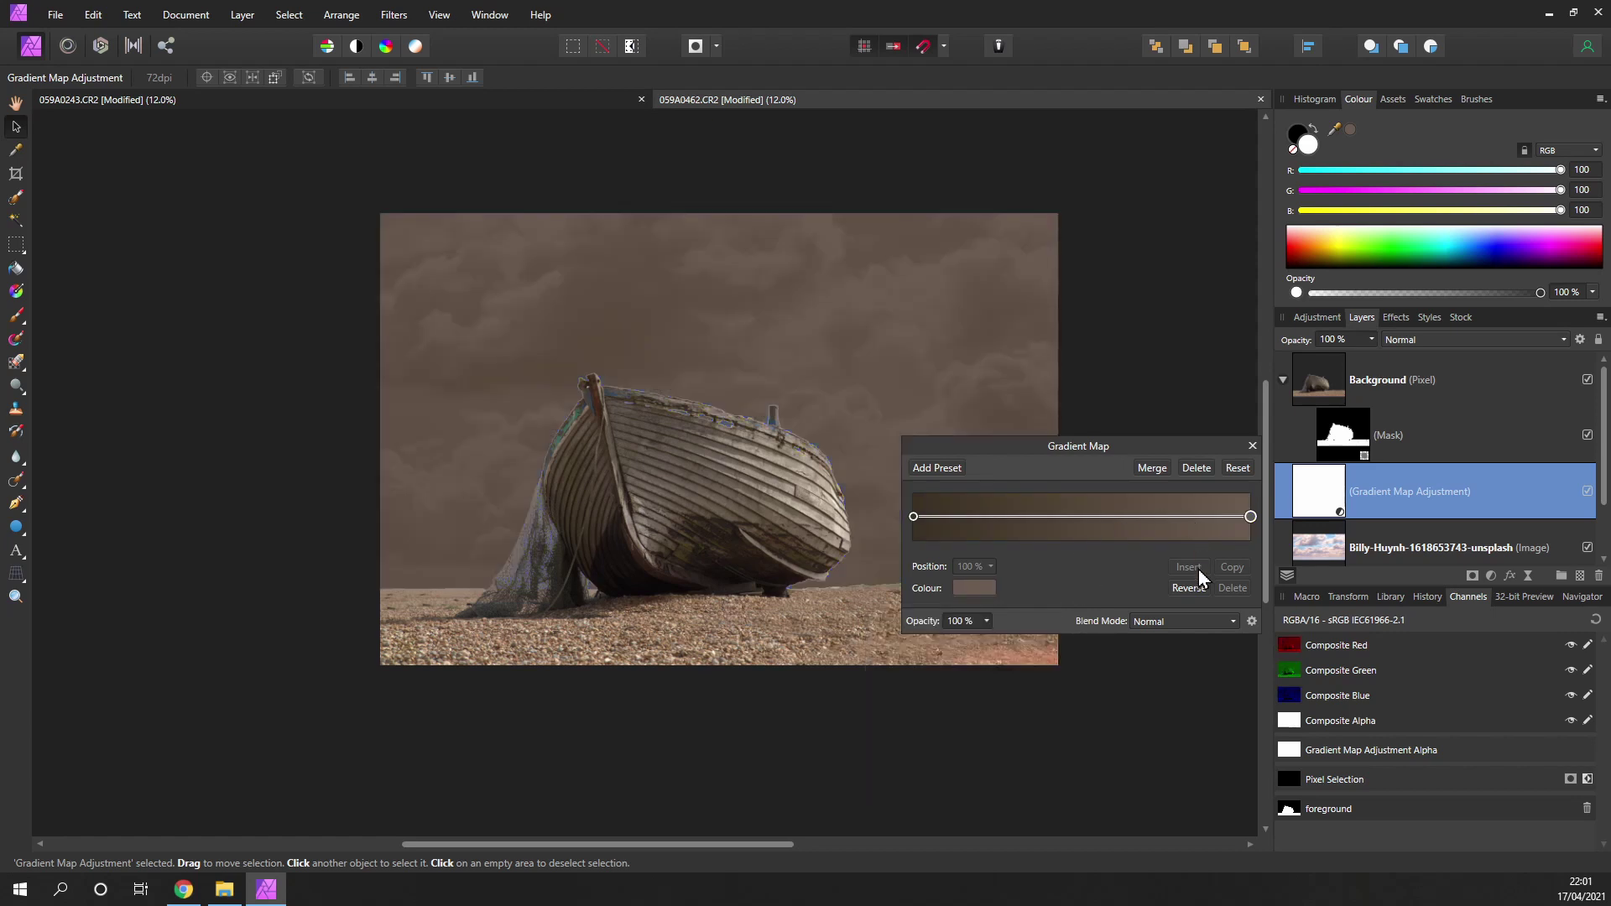
Step: Set the Gradient Map's blend mode to Overlay and close its settings
left_click(1179, 620)
scroll(1179, 601, "down", 3)
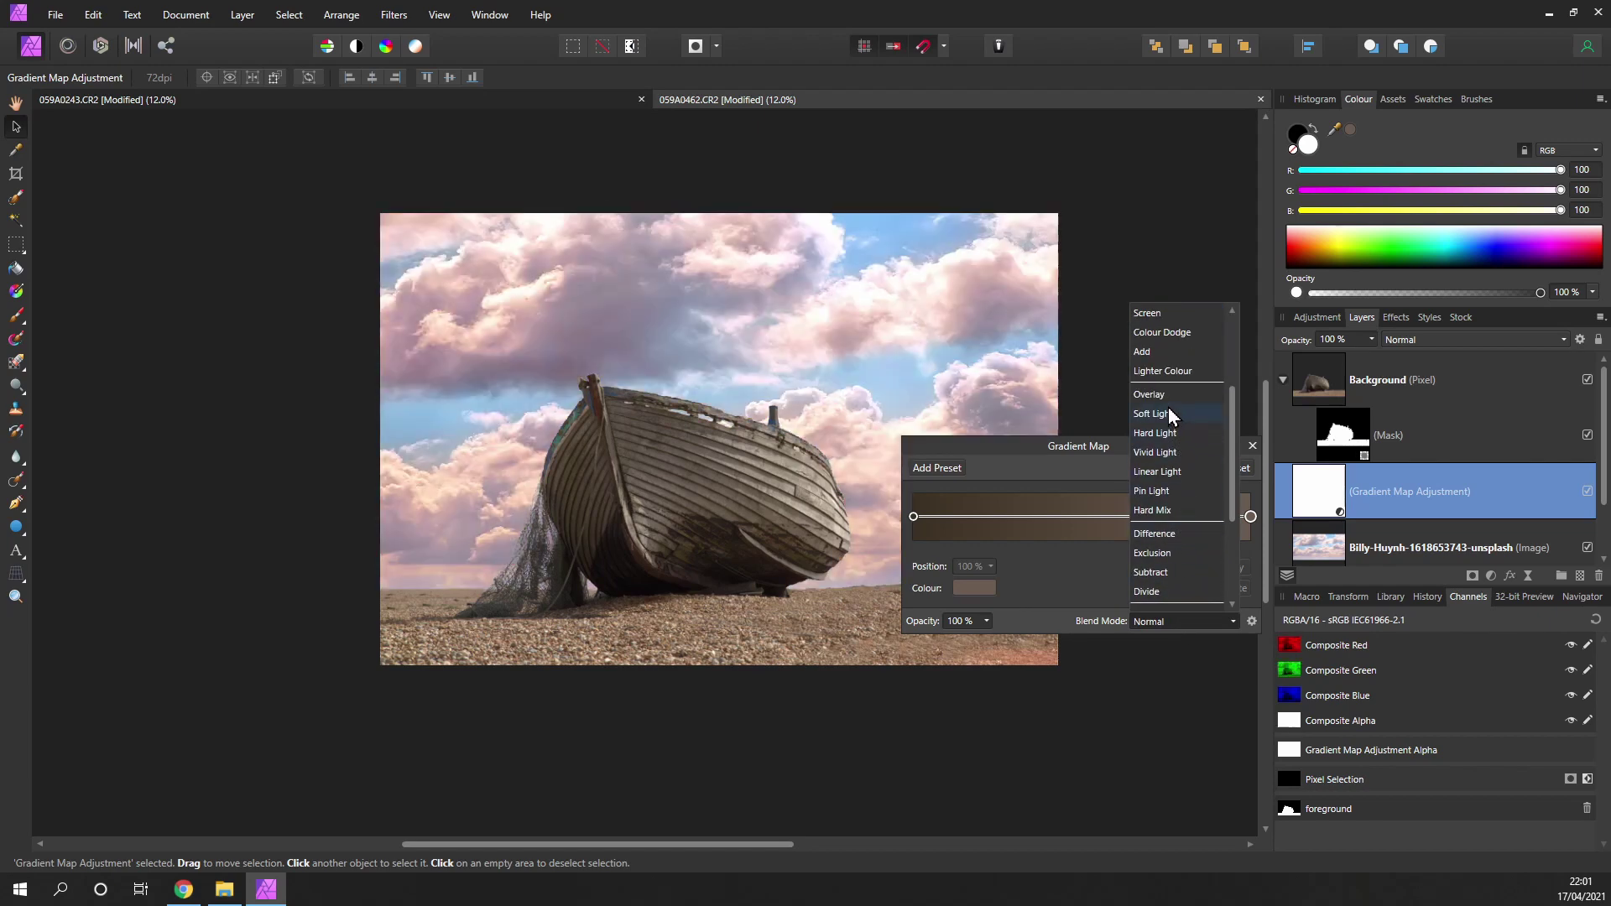
left_click(1166, 399)
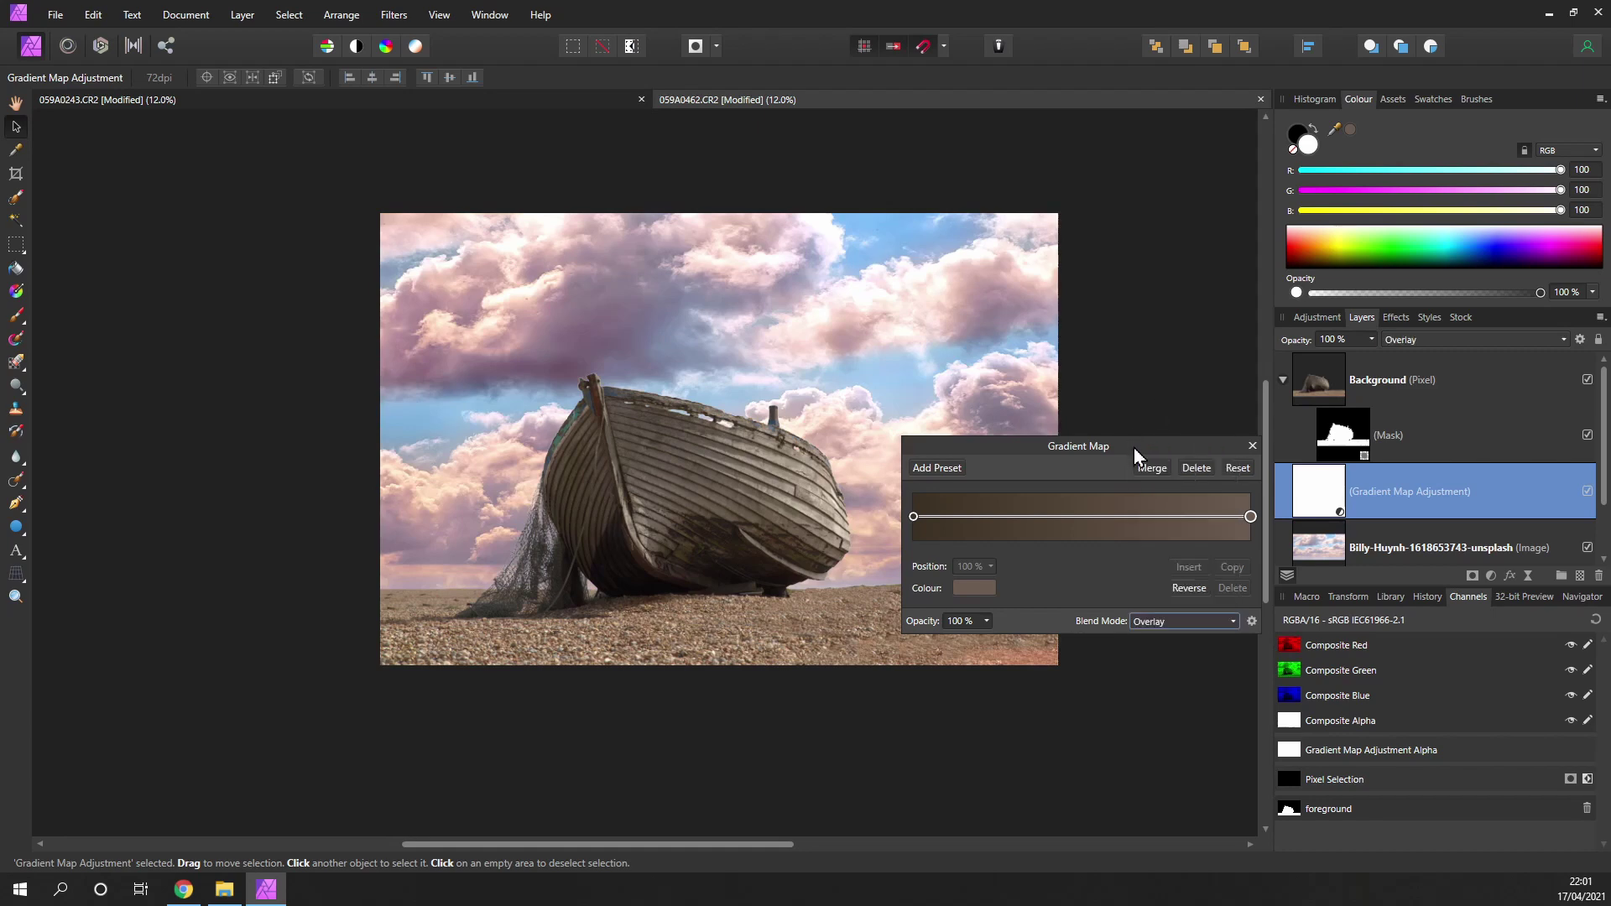
left_click_drag(1134, 447, 1102, 660)
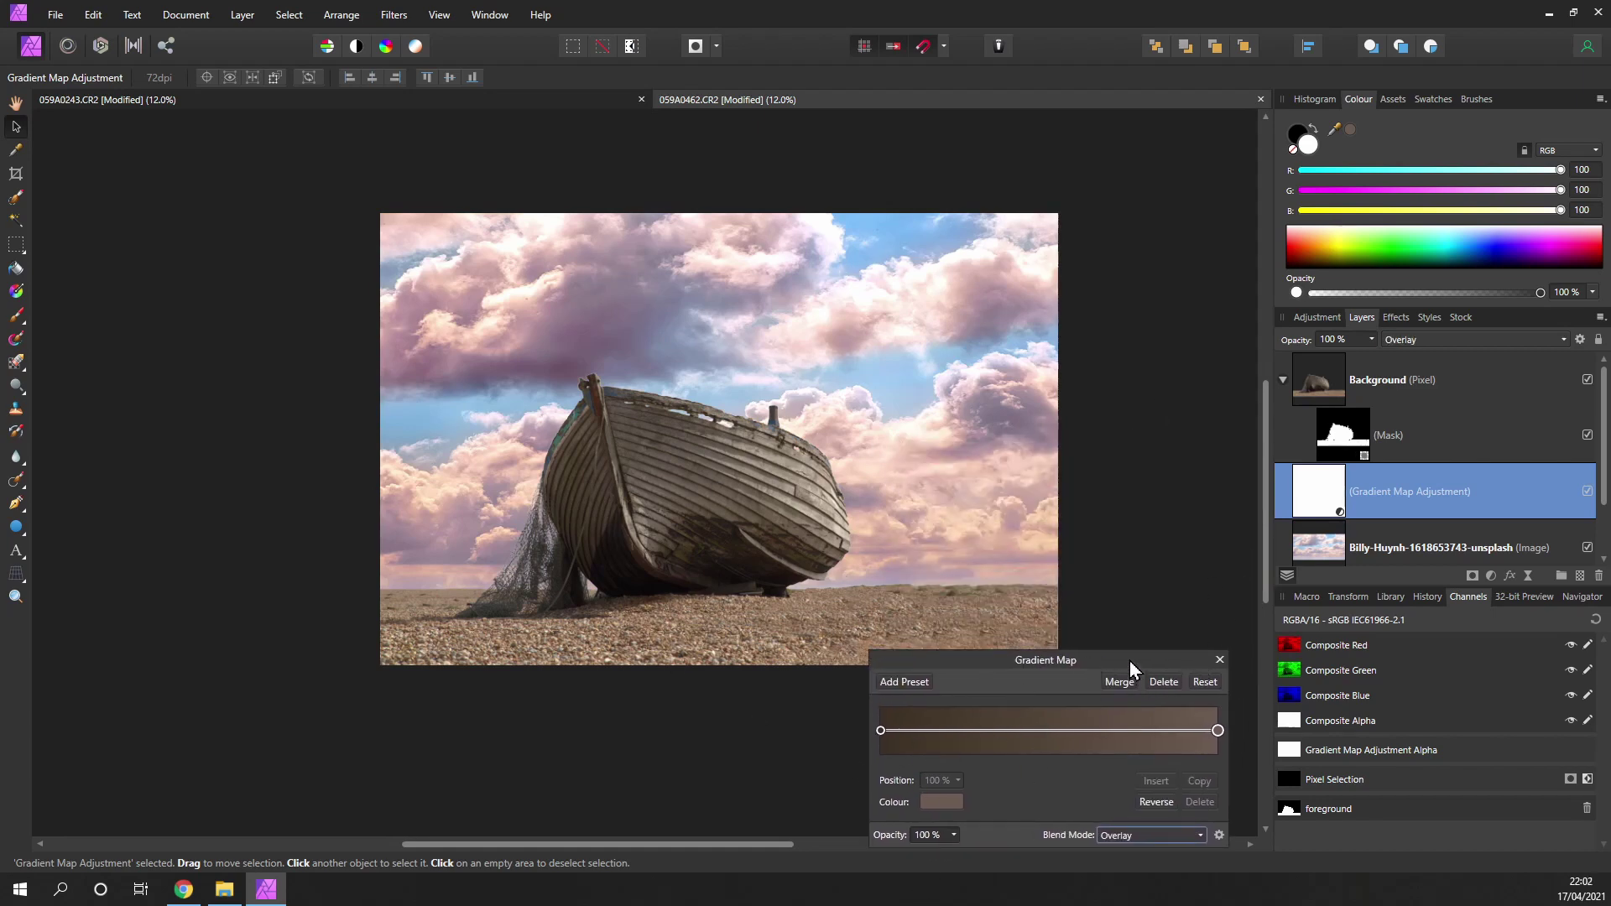
left_click_drag(1129, 661, 1107, 554)
left_click(1197, 552)
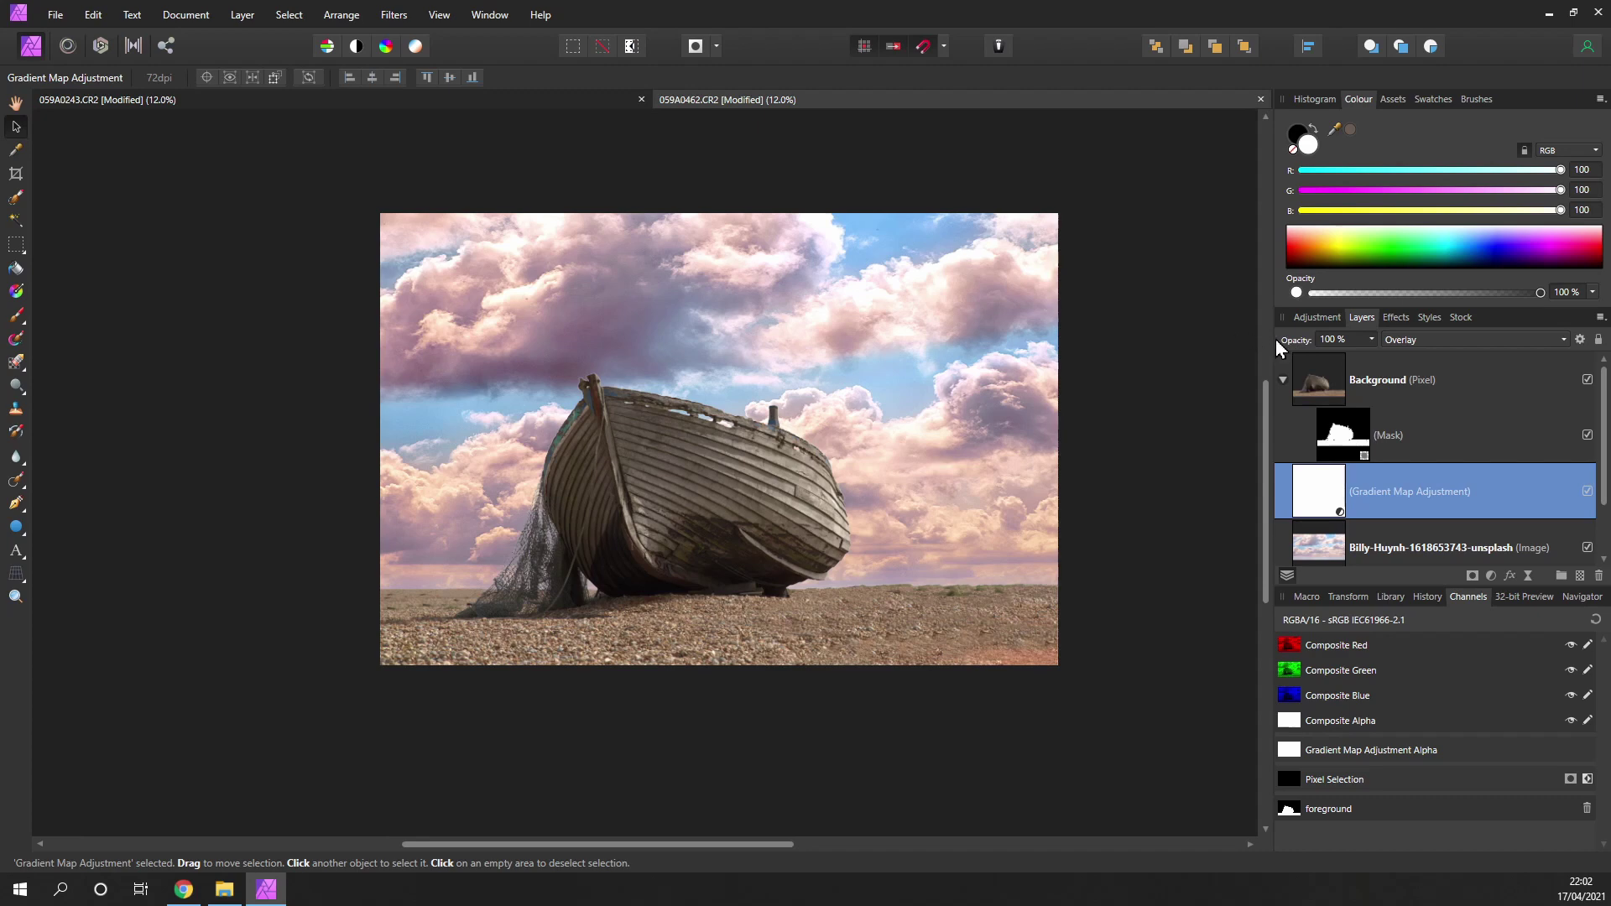
Step: Duplicate the Gradient Map adjustment at 100% opacity and set the copy's opacity to 34%
left_click_drag(1306, 346, 1371, 359)
right_click(1323, 502)
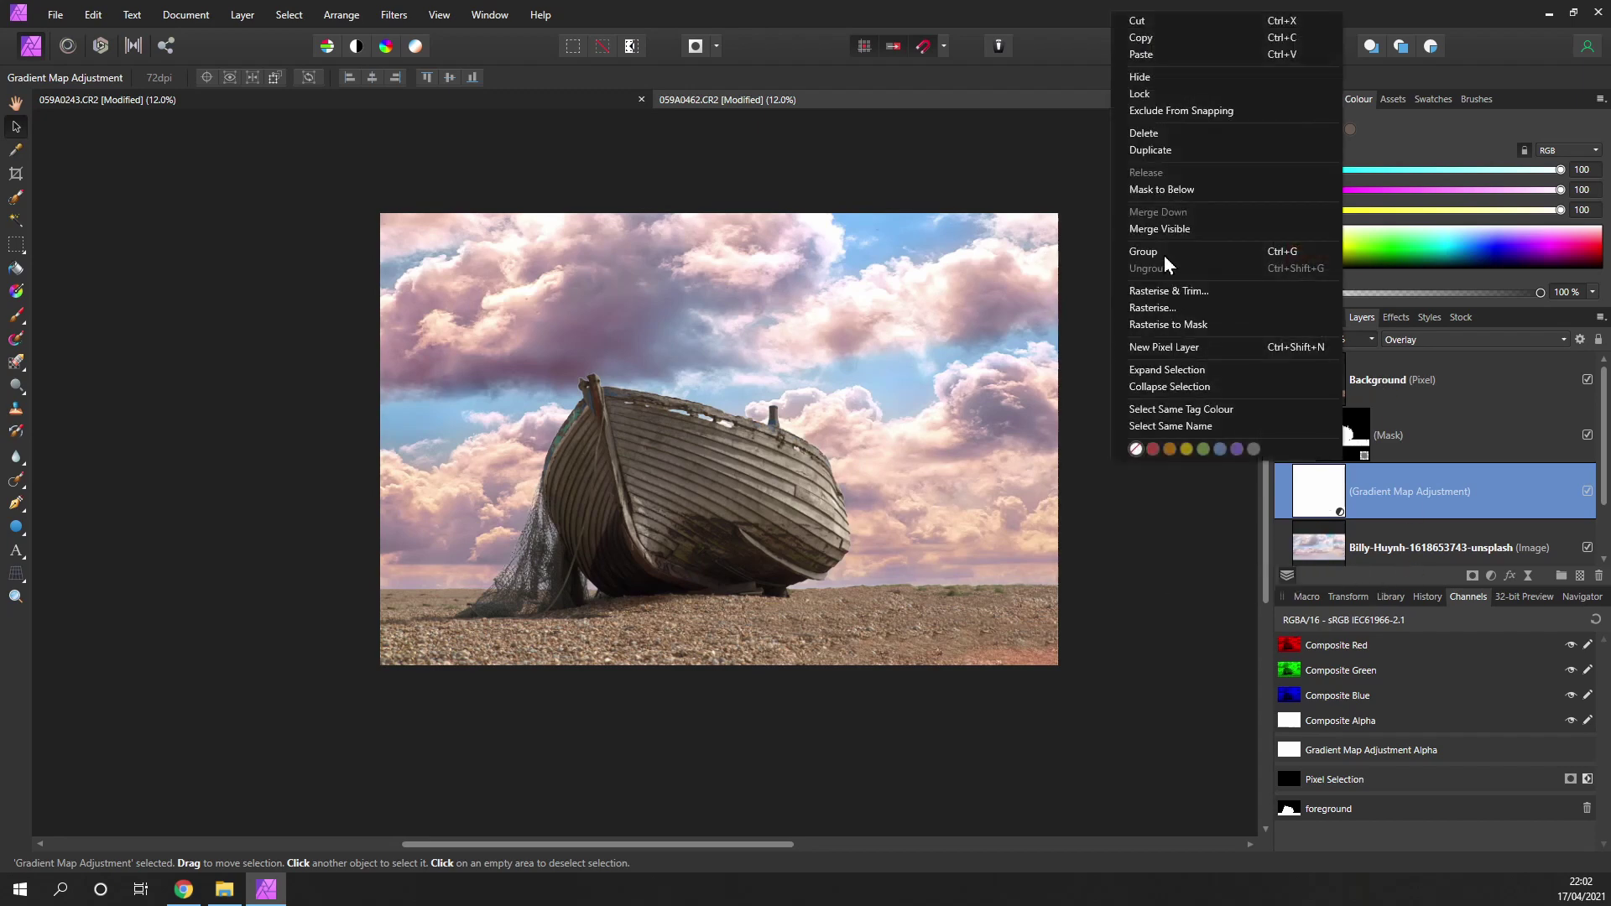
left_click(1173, 151)
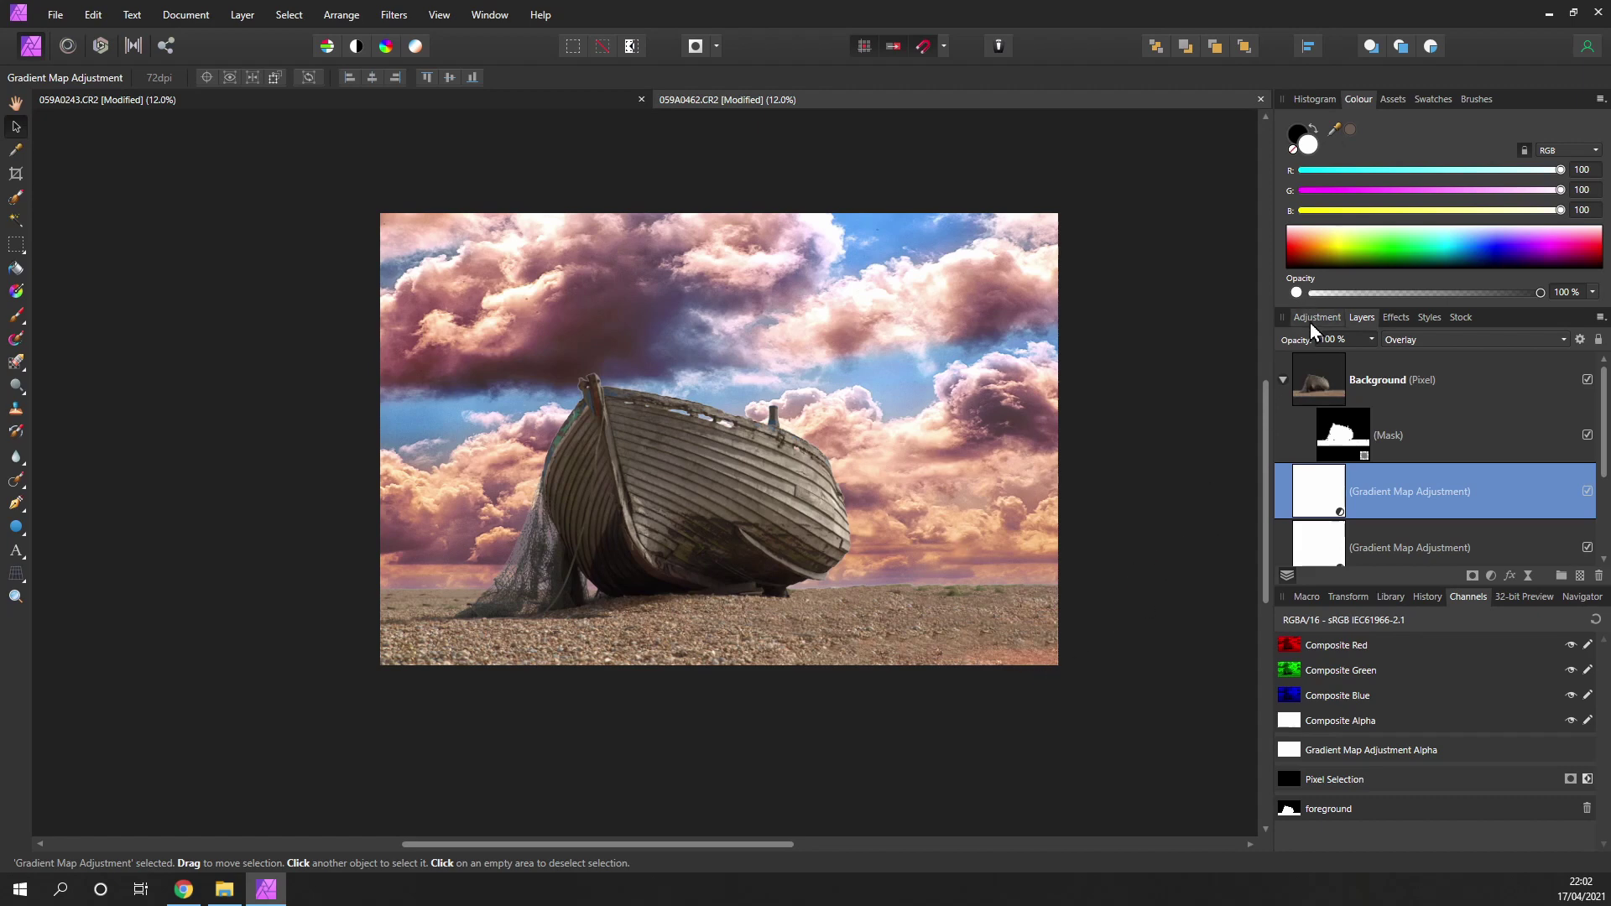
left_click_drag(1301, 340, 1201, 339)
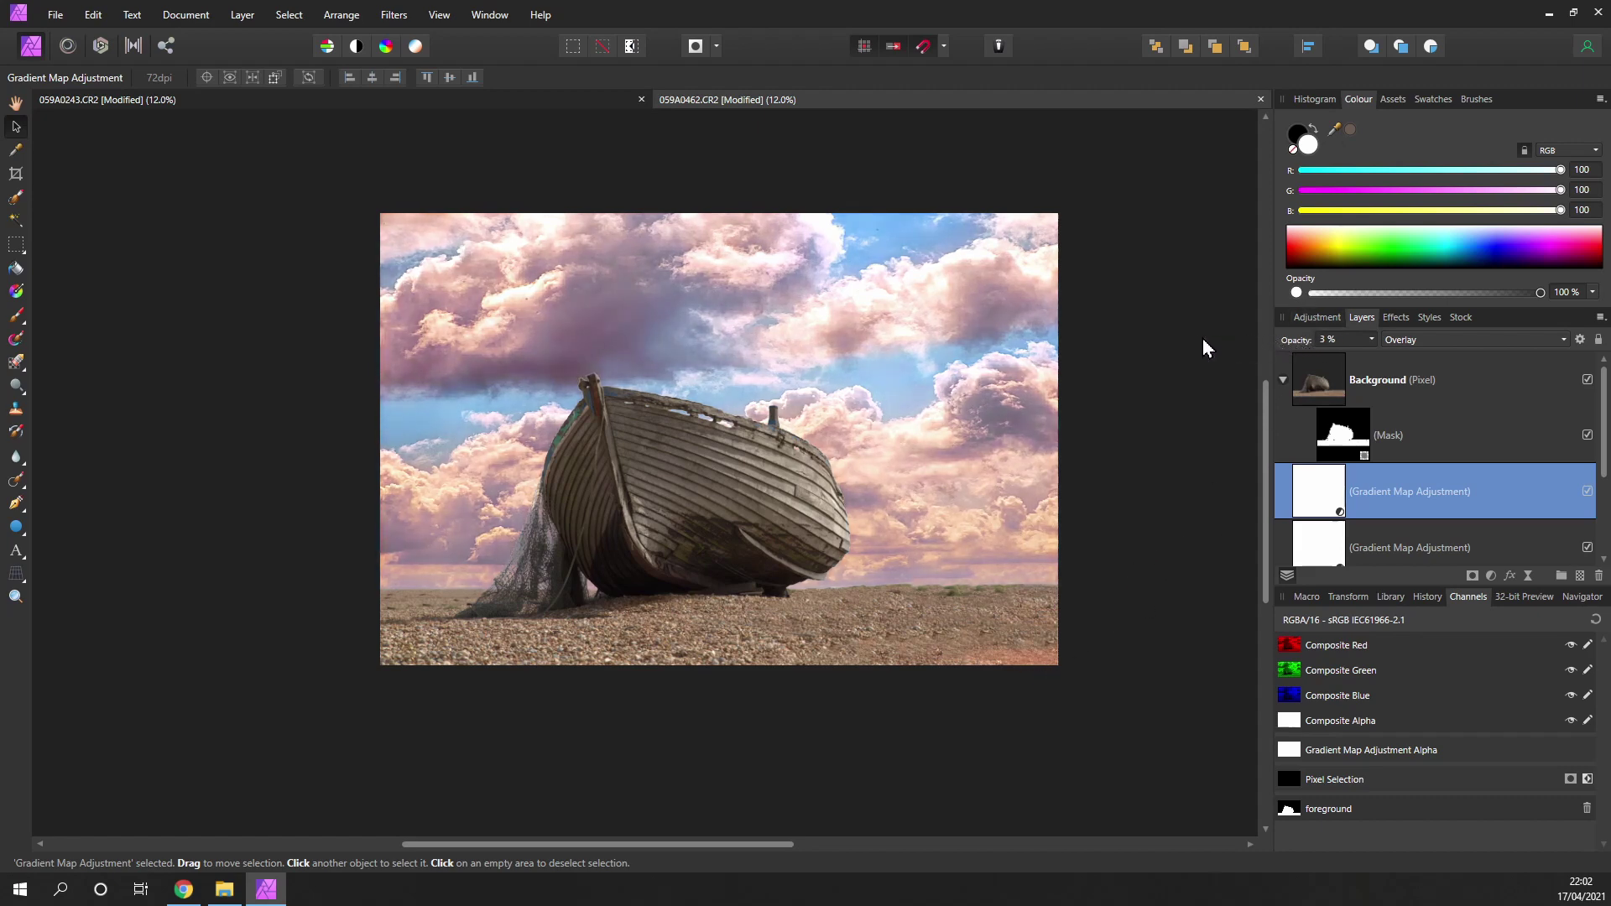
left_click_drag(1040, 339, 1204, 340)
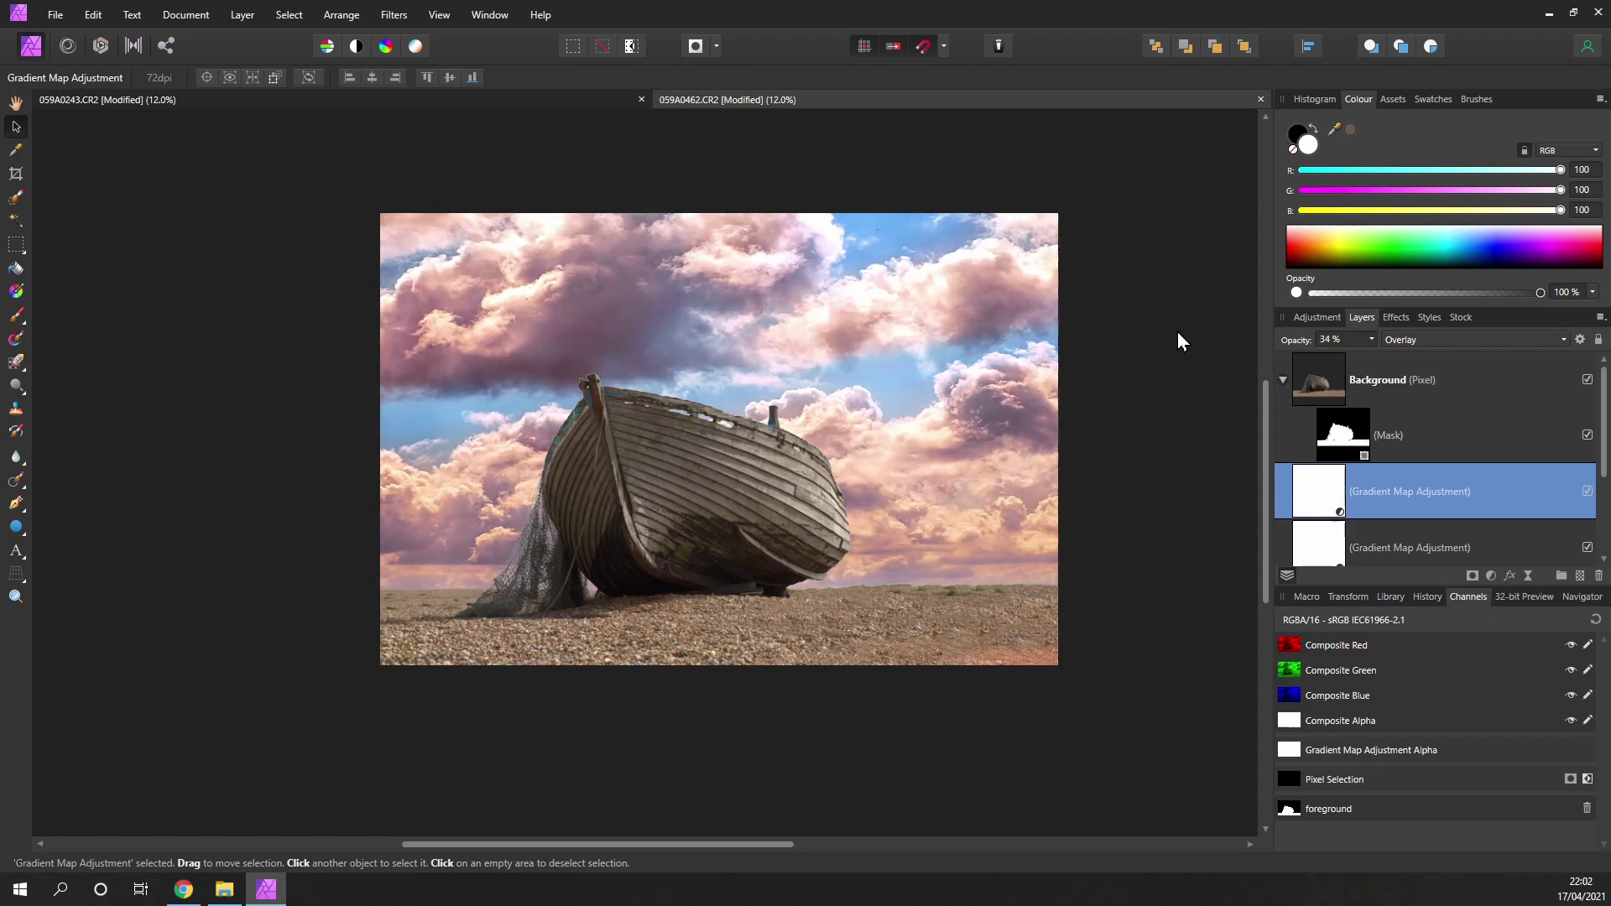